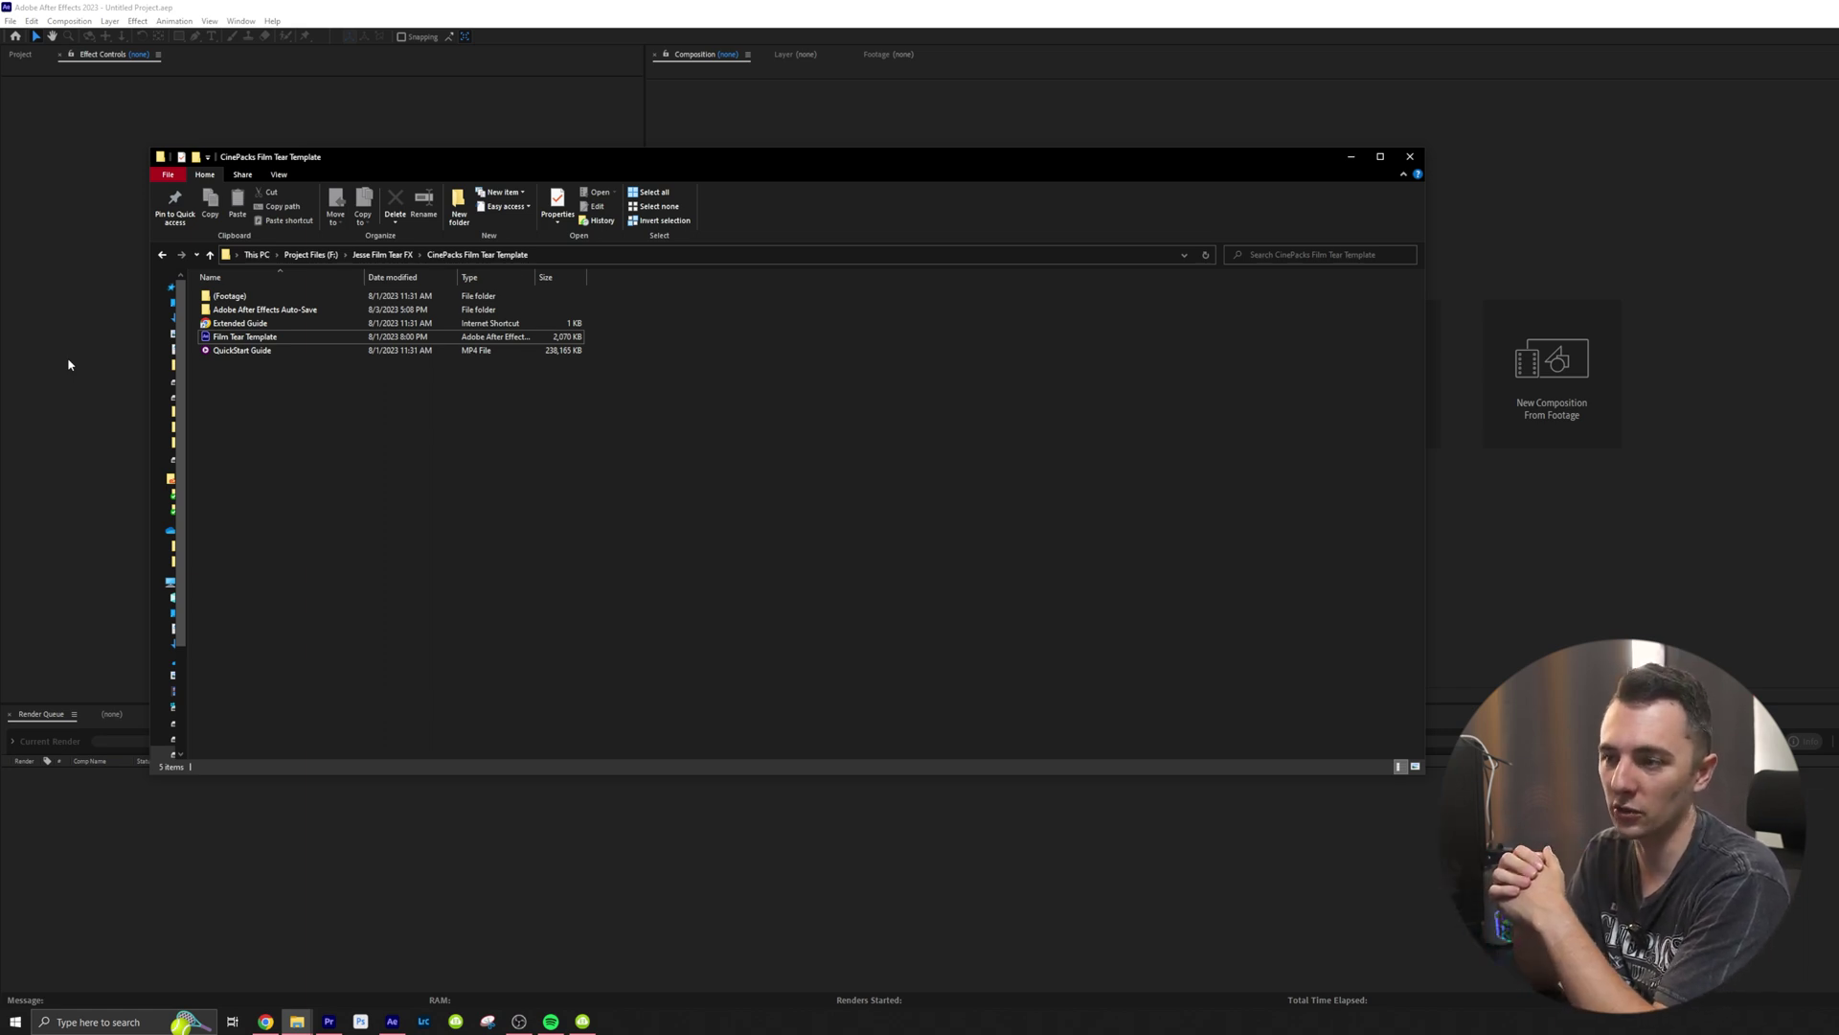
Step: Open the Film Tear Template .aep file from the CinePacks Film Tear Template folder
double_click(235, 336)
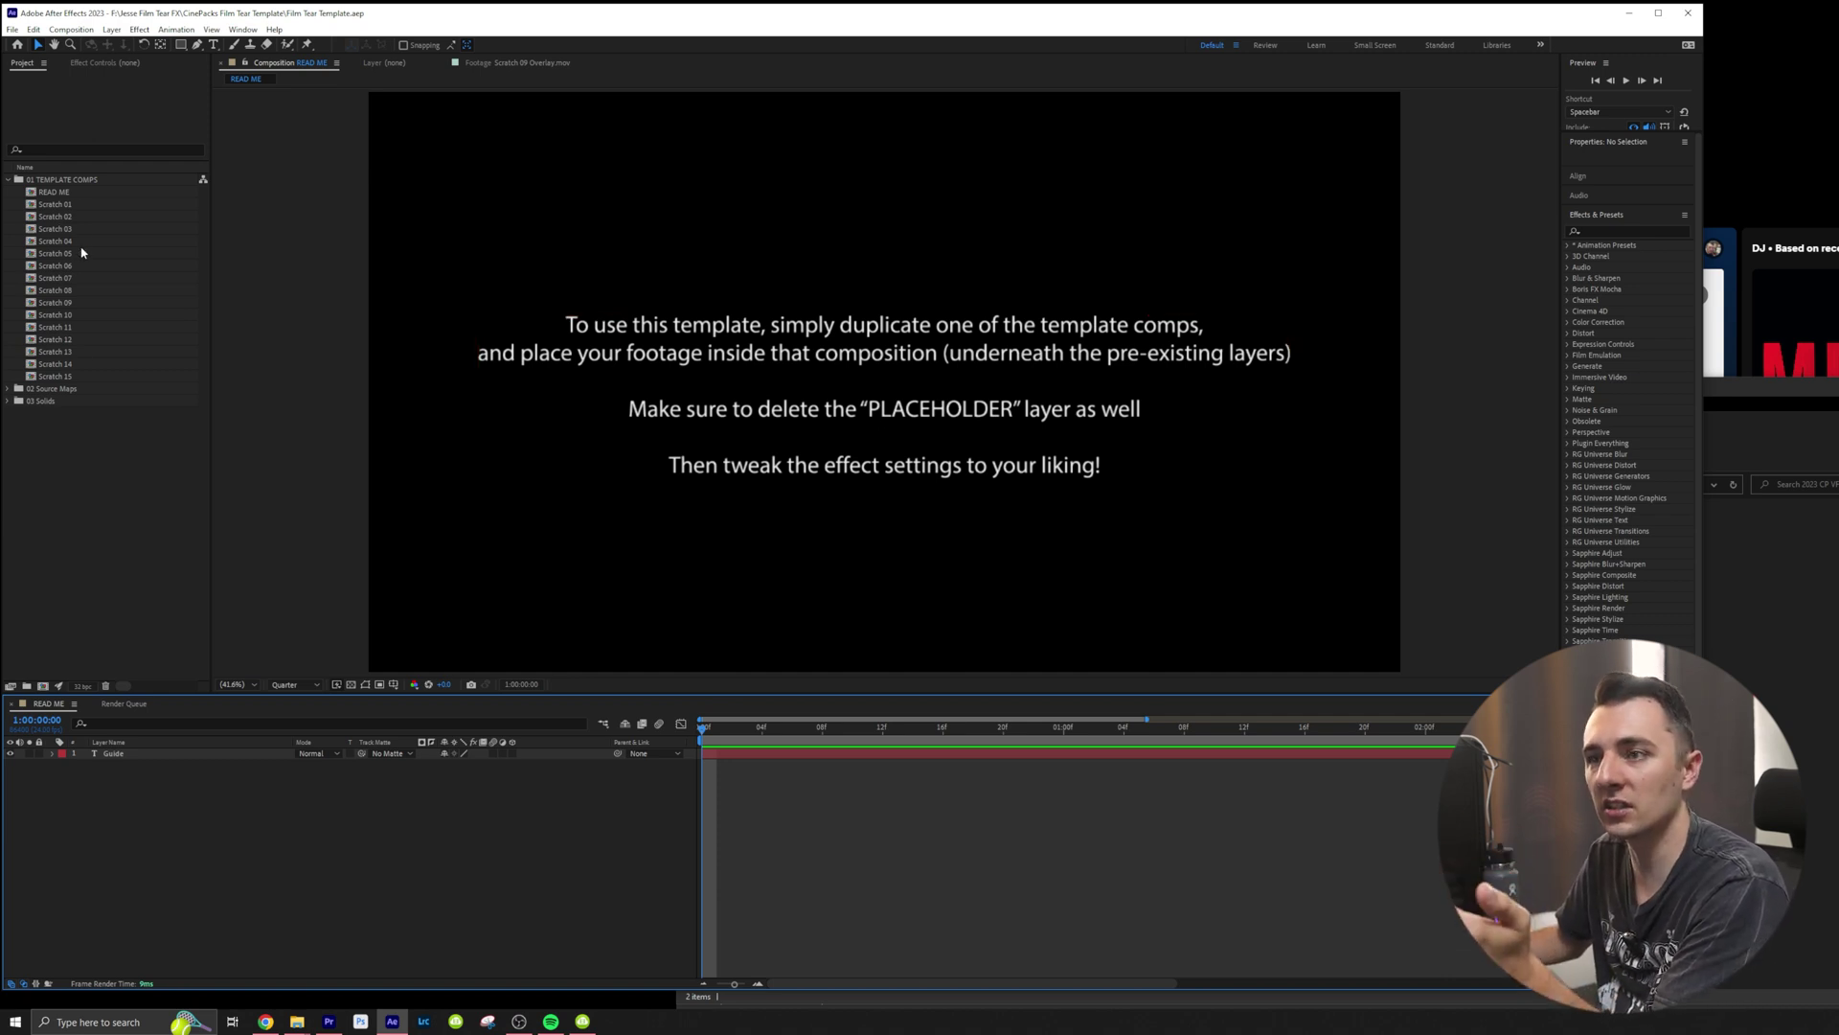
Step: Save the project as a copy named 'Film Tear Template_Tutorial'
click(13, 28)
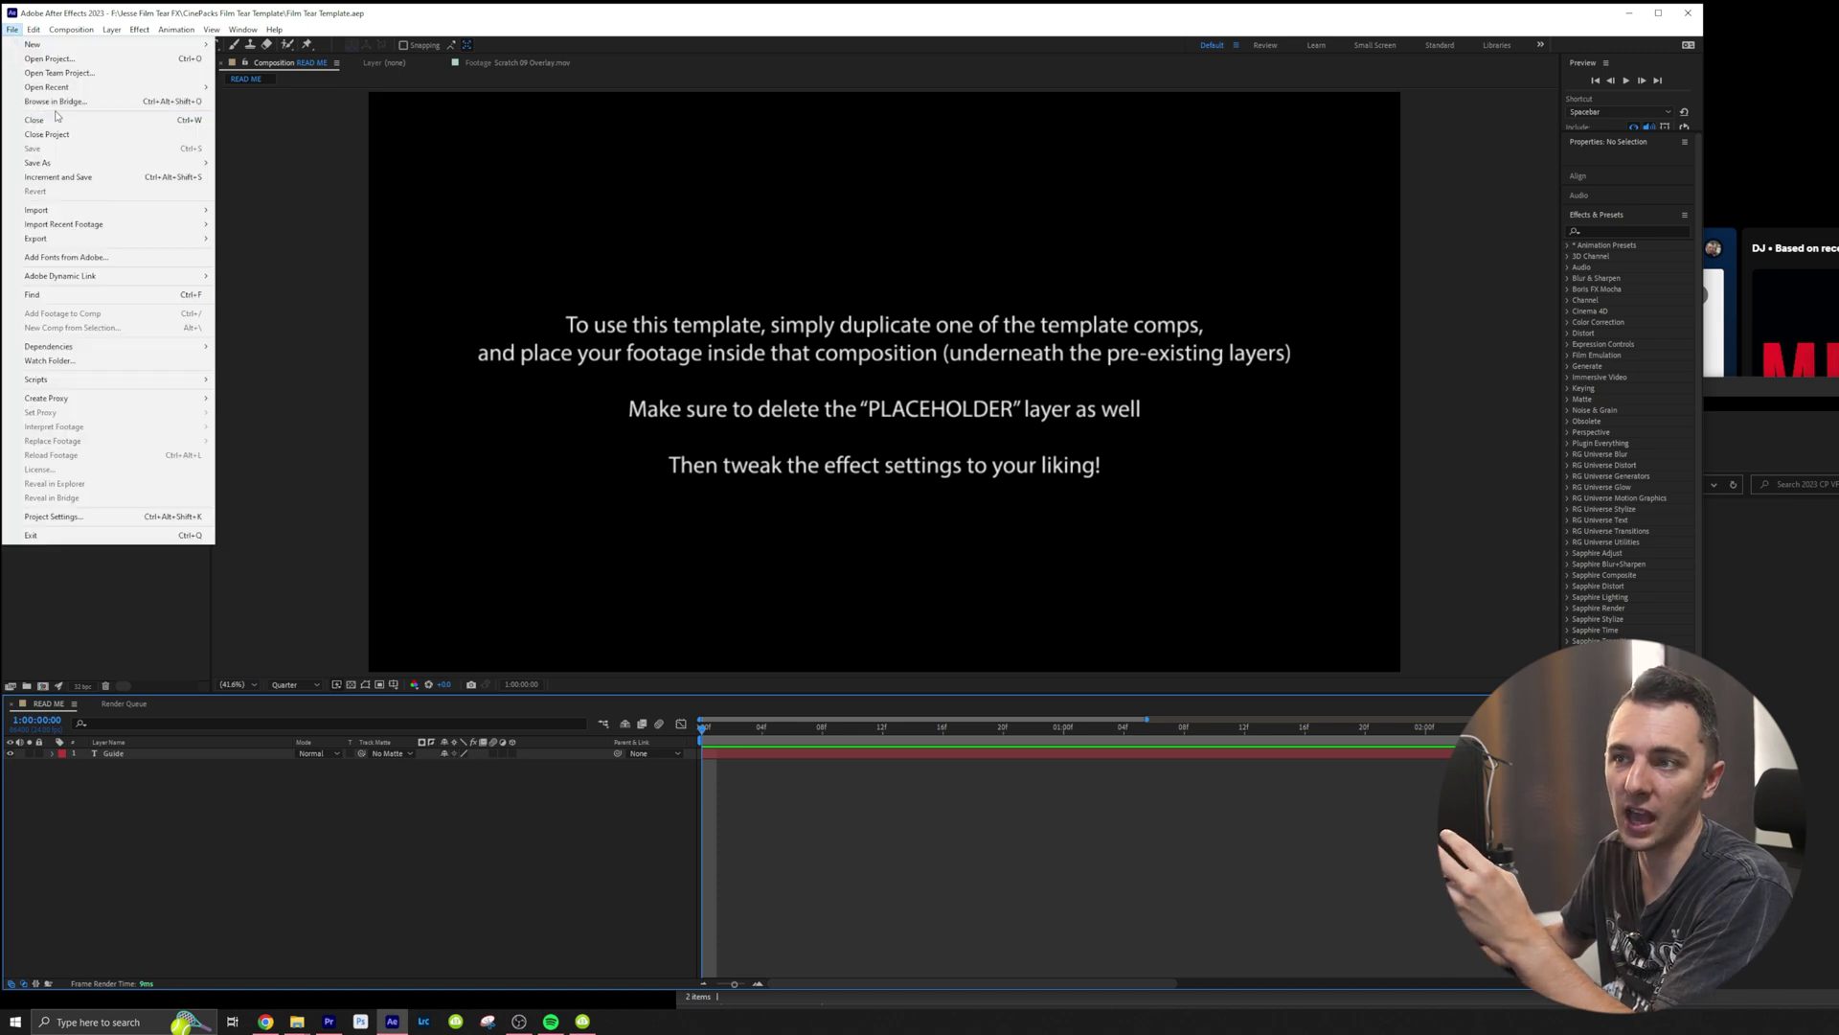
mouse_move(54, 166)
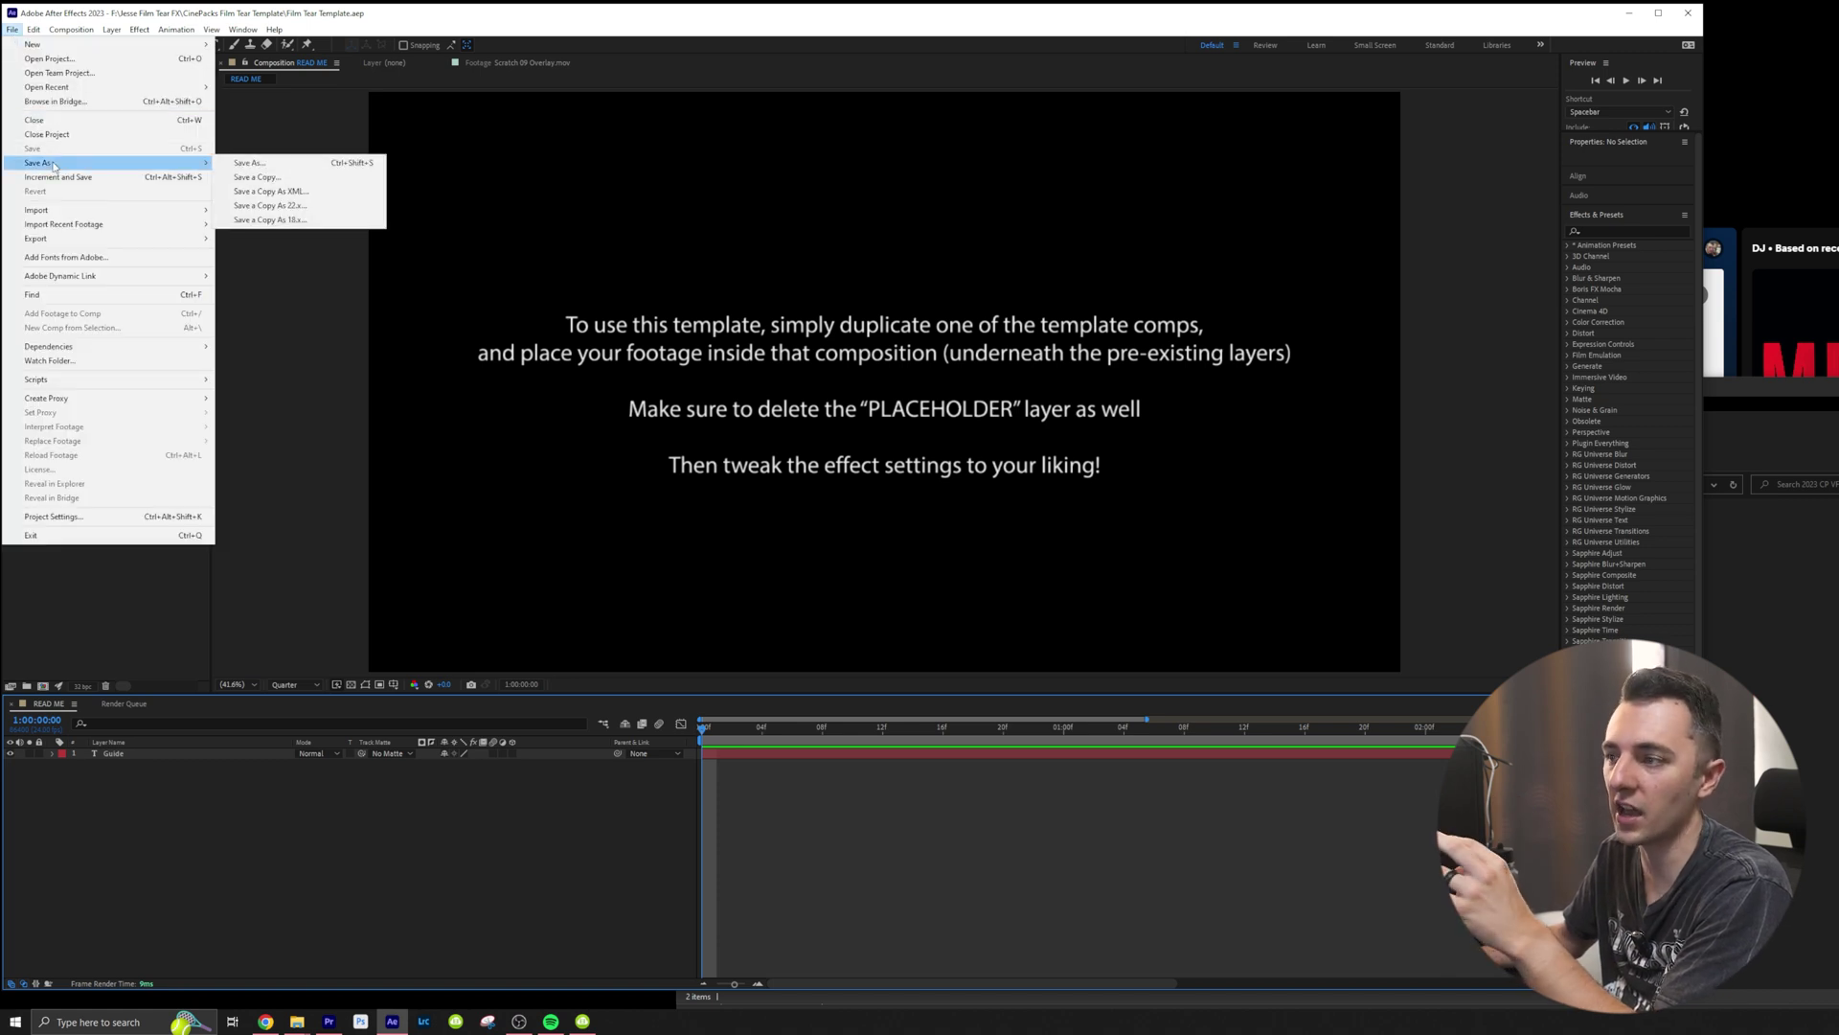
click(270, 168)
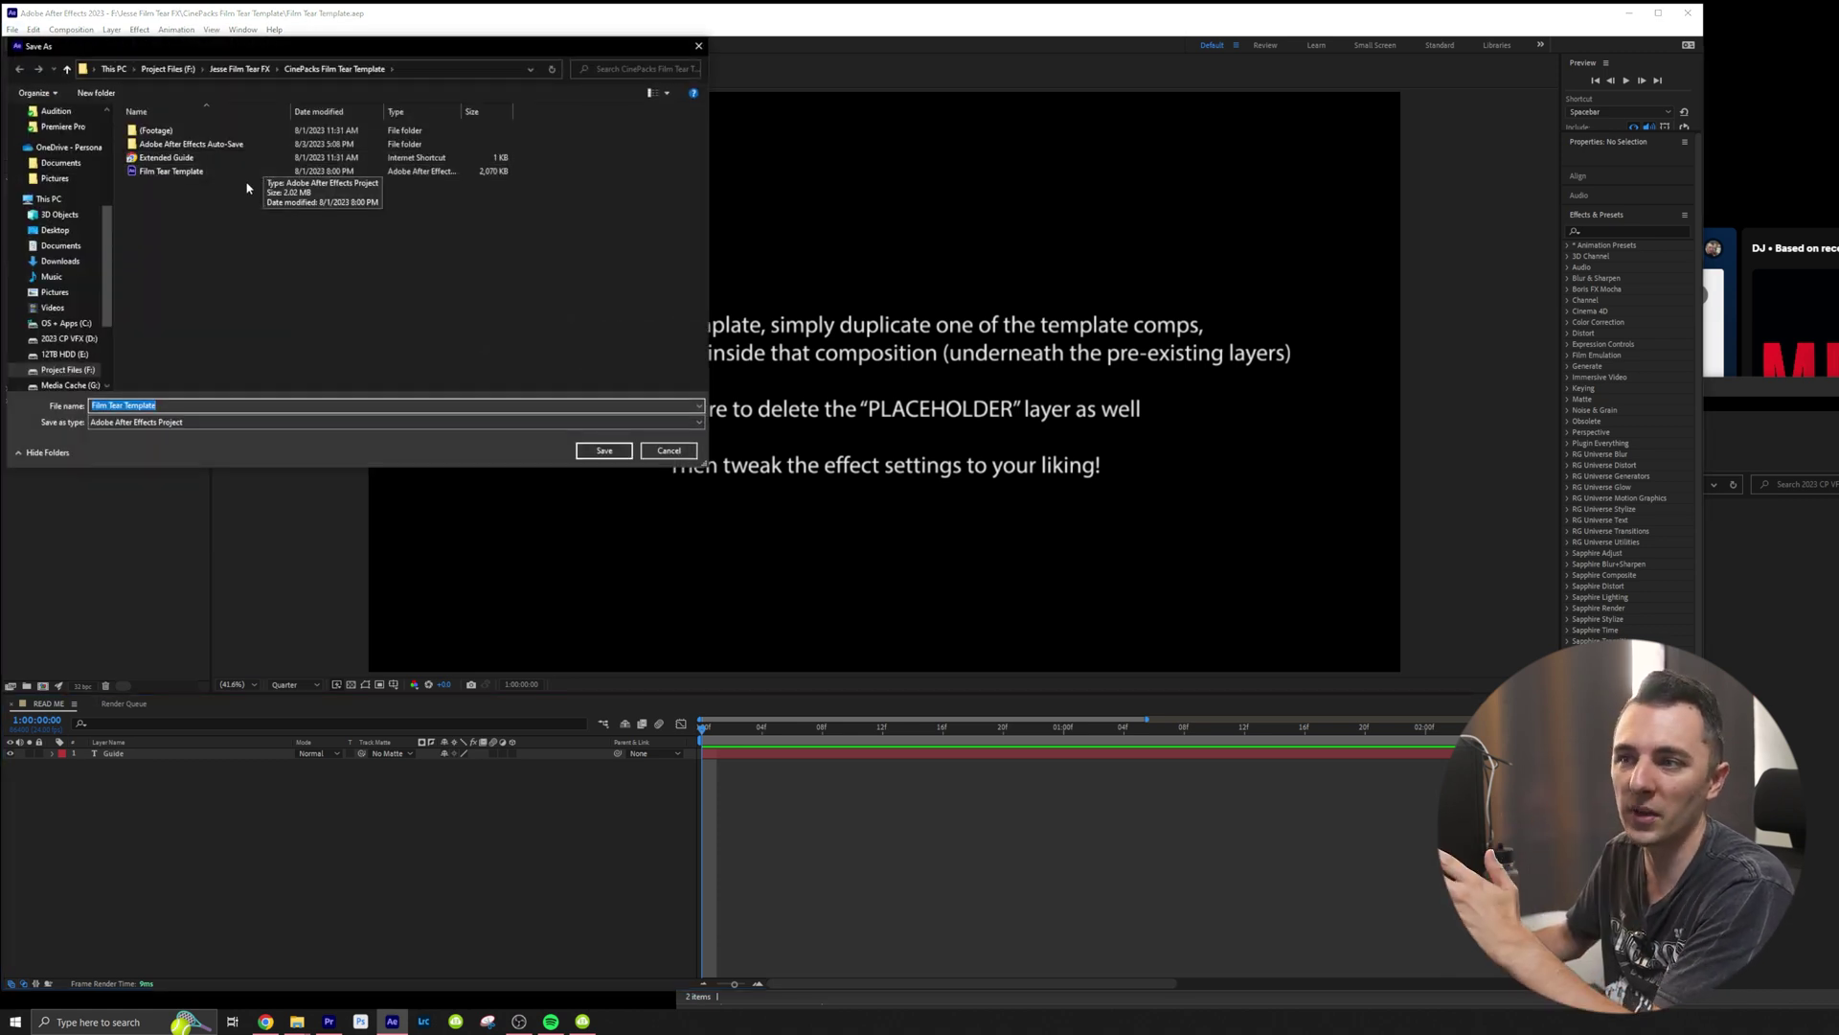
click(218, 405)
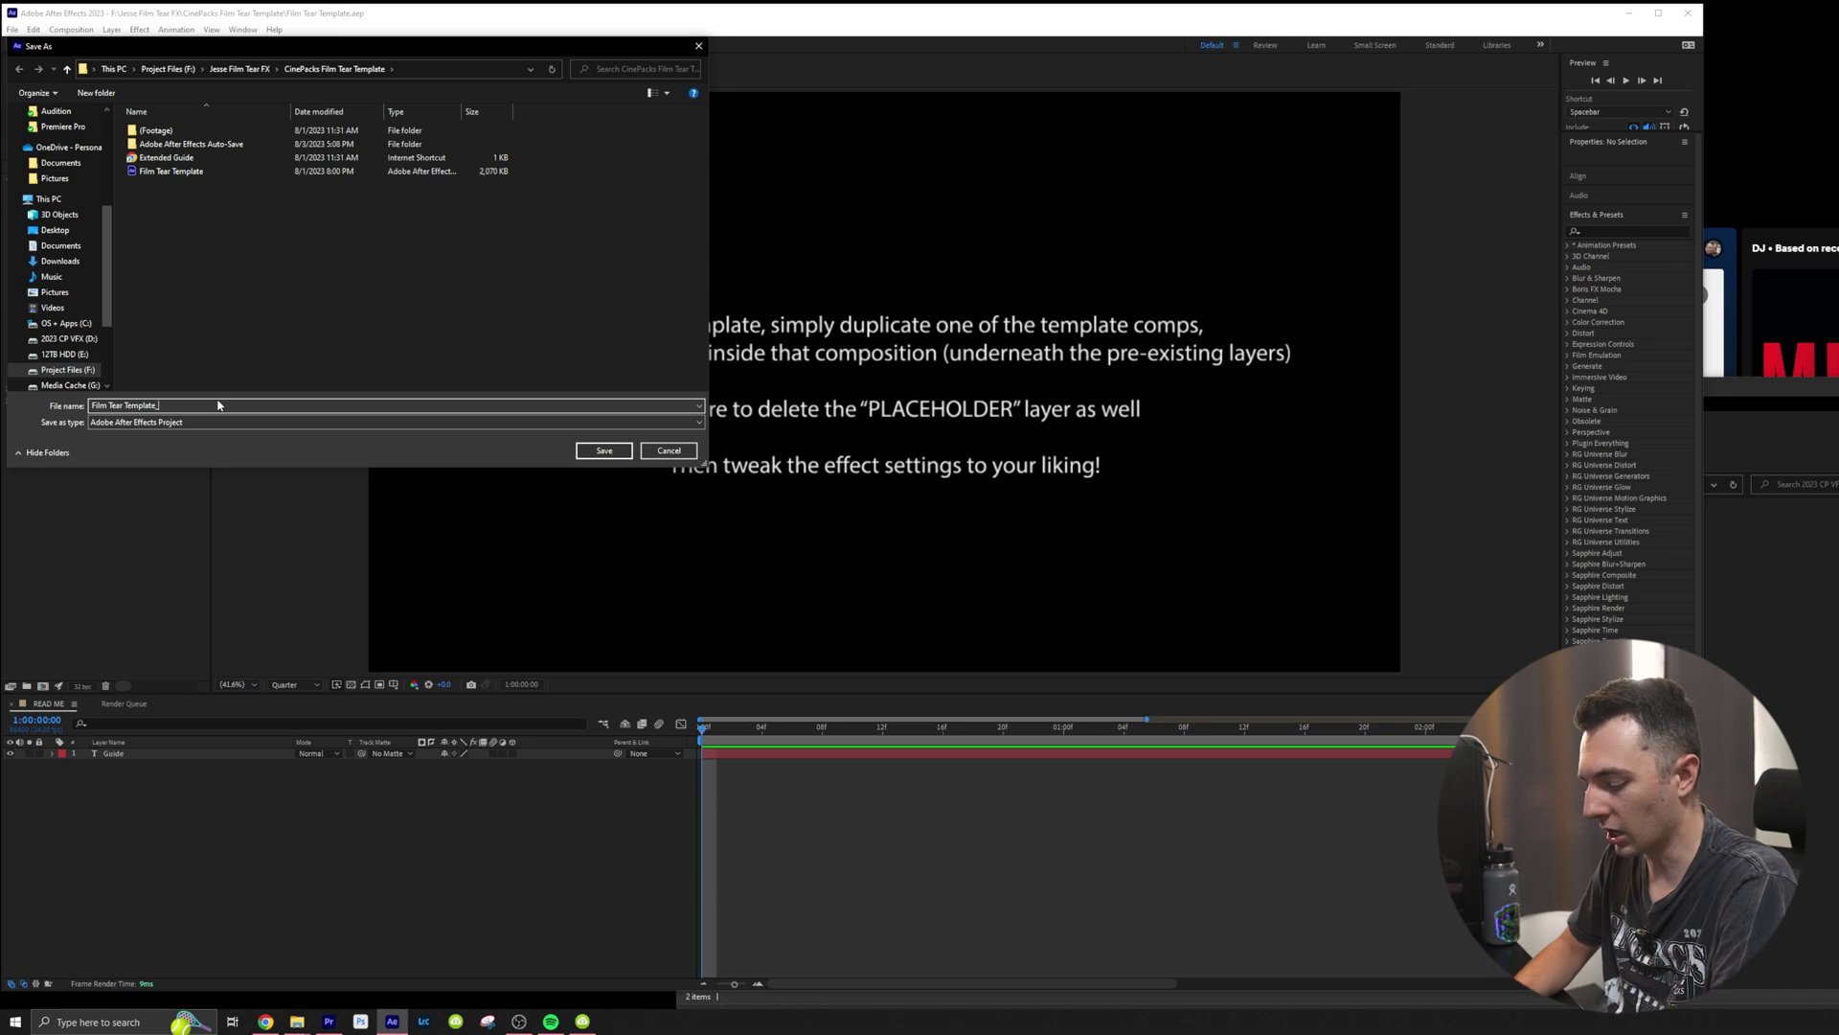
text(Tutorial)
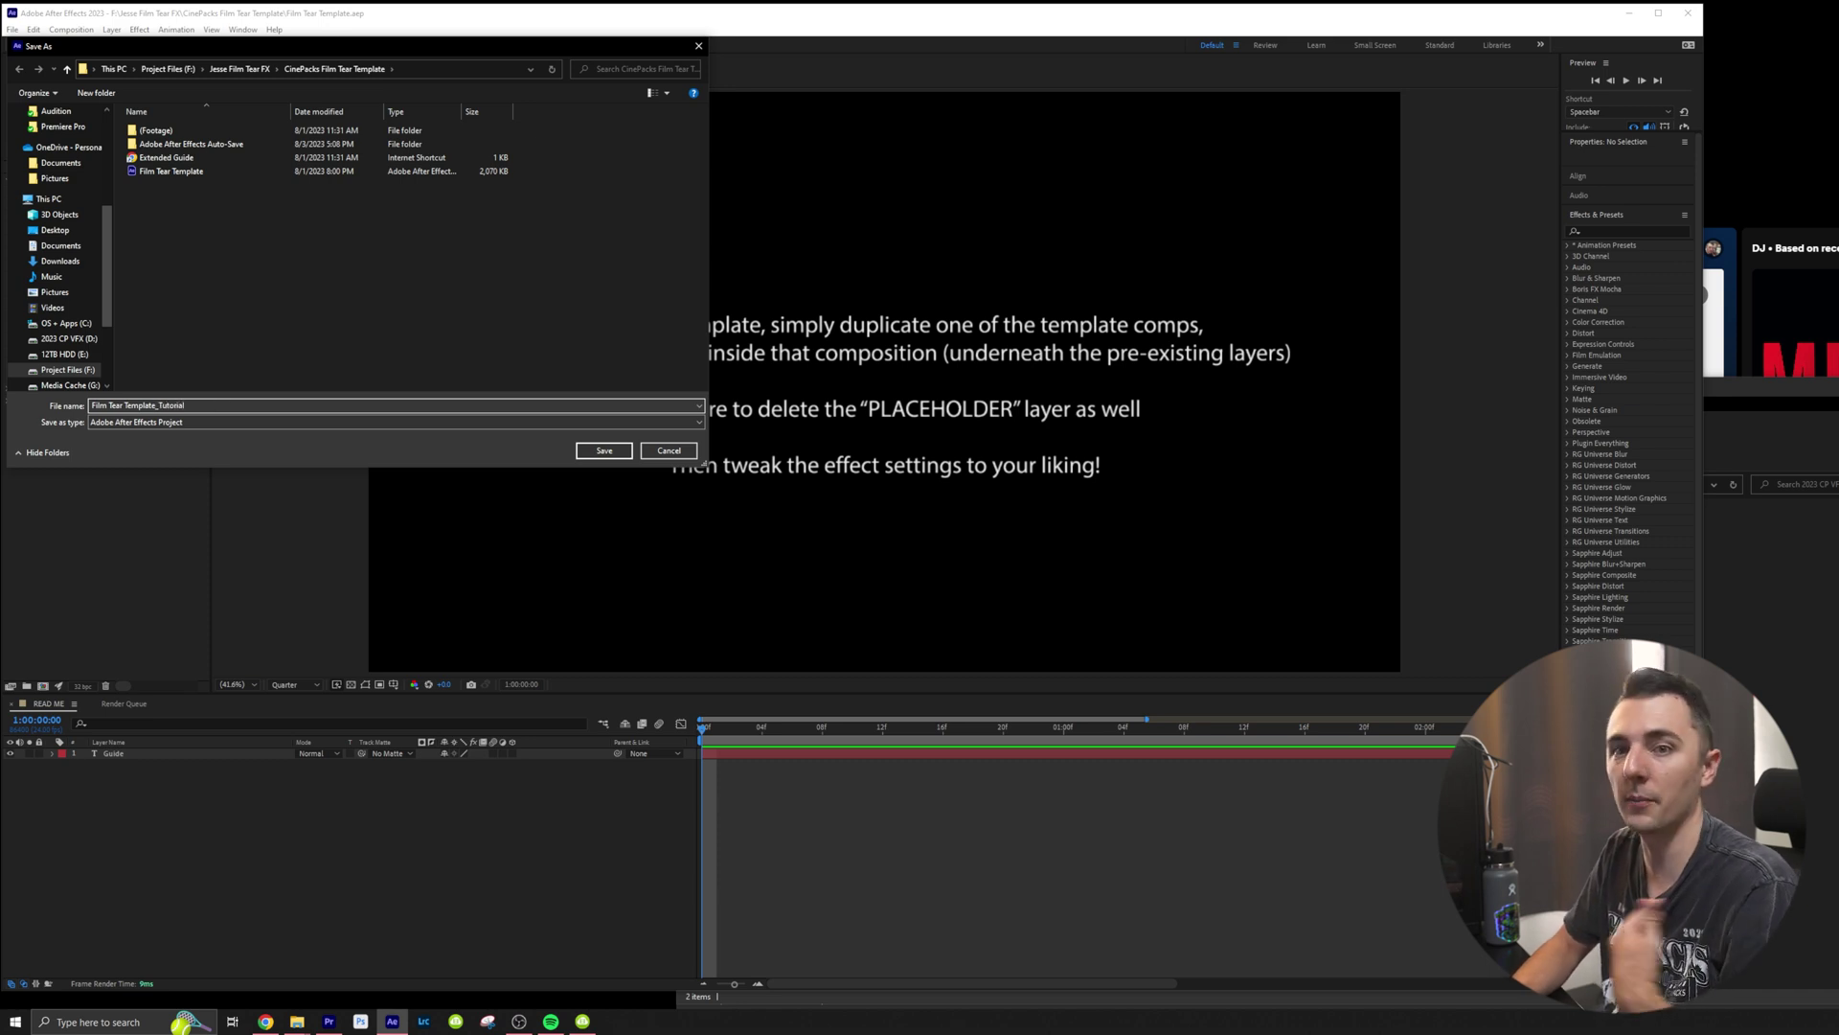
key(Return)
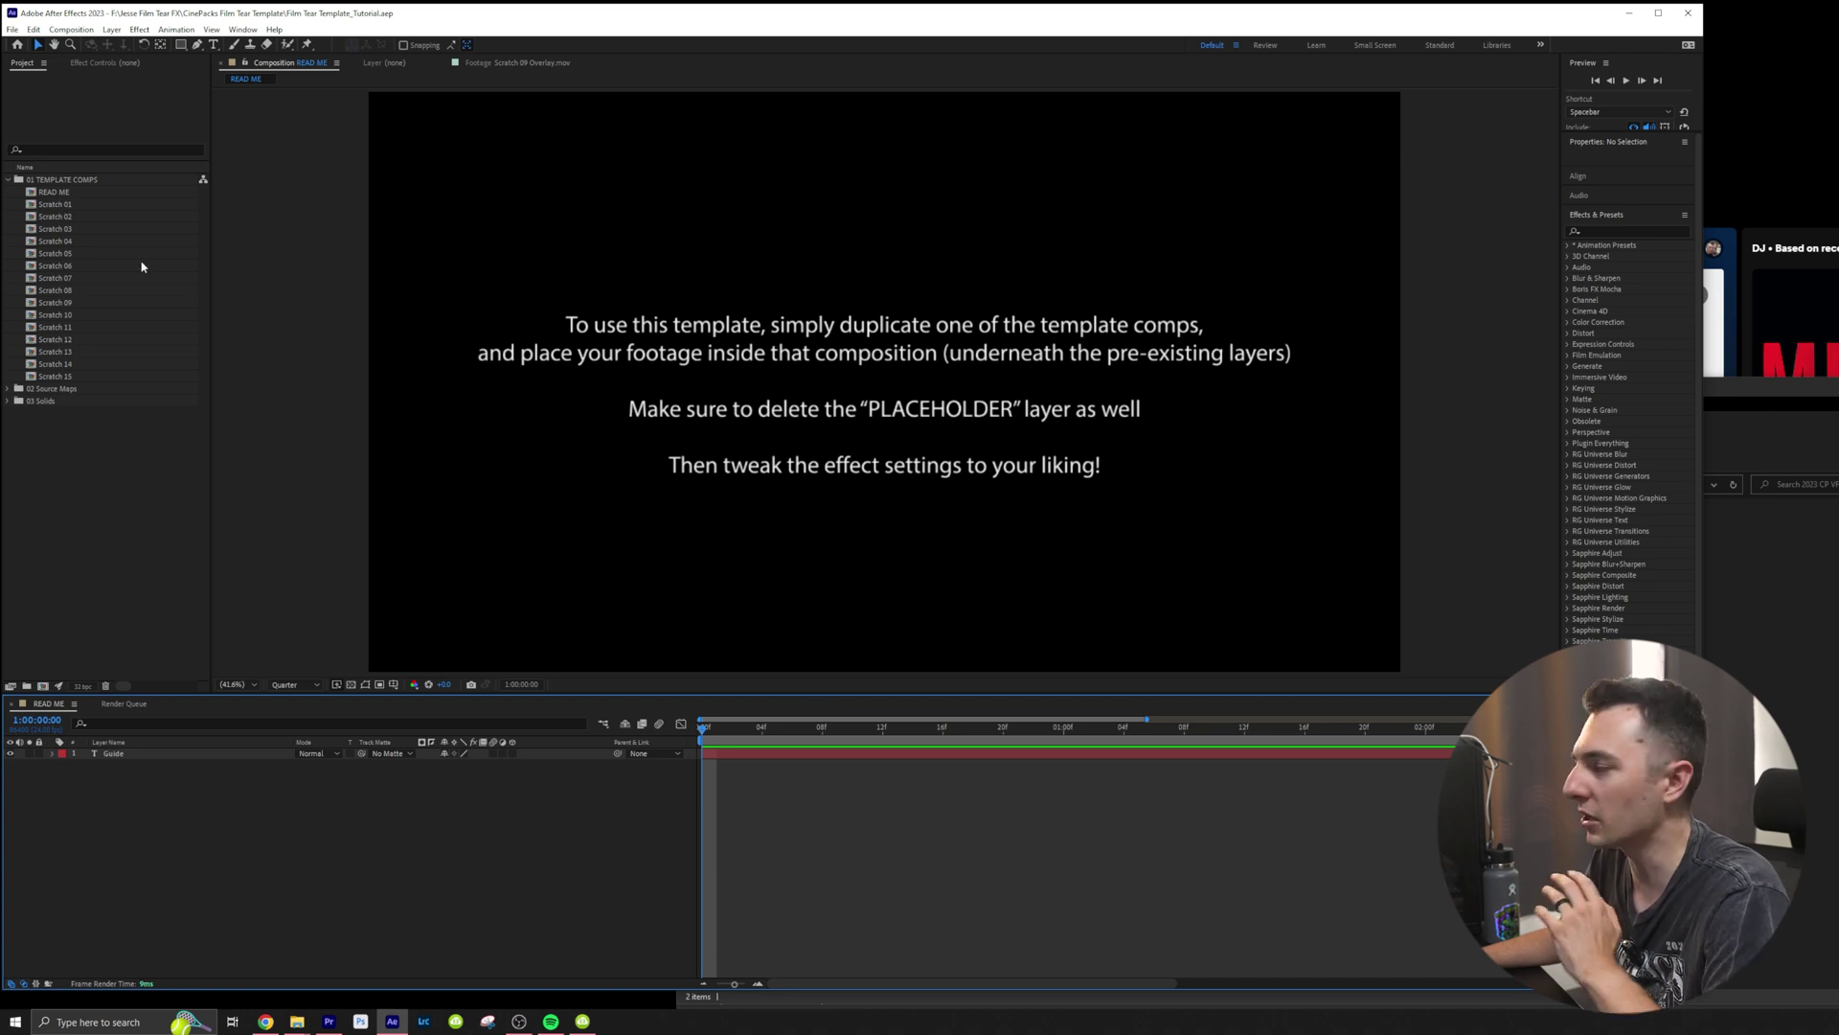
Step: Return to the After Effects project list and open the Scratch 01 composition
click(1794, 560)
click(64, 183)
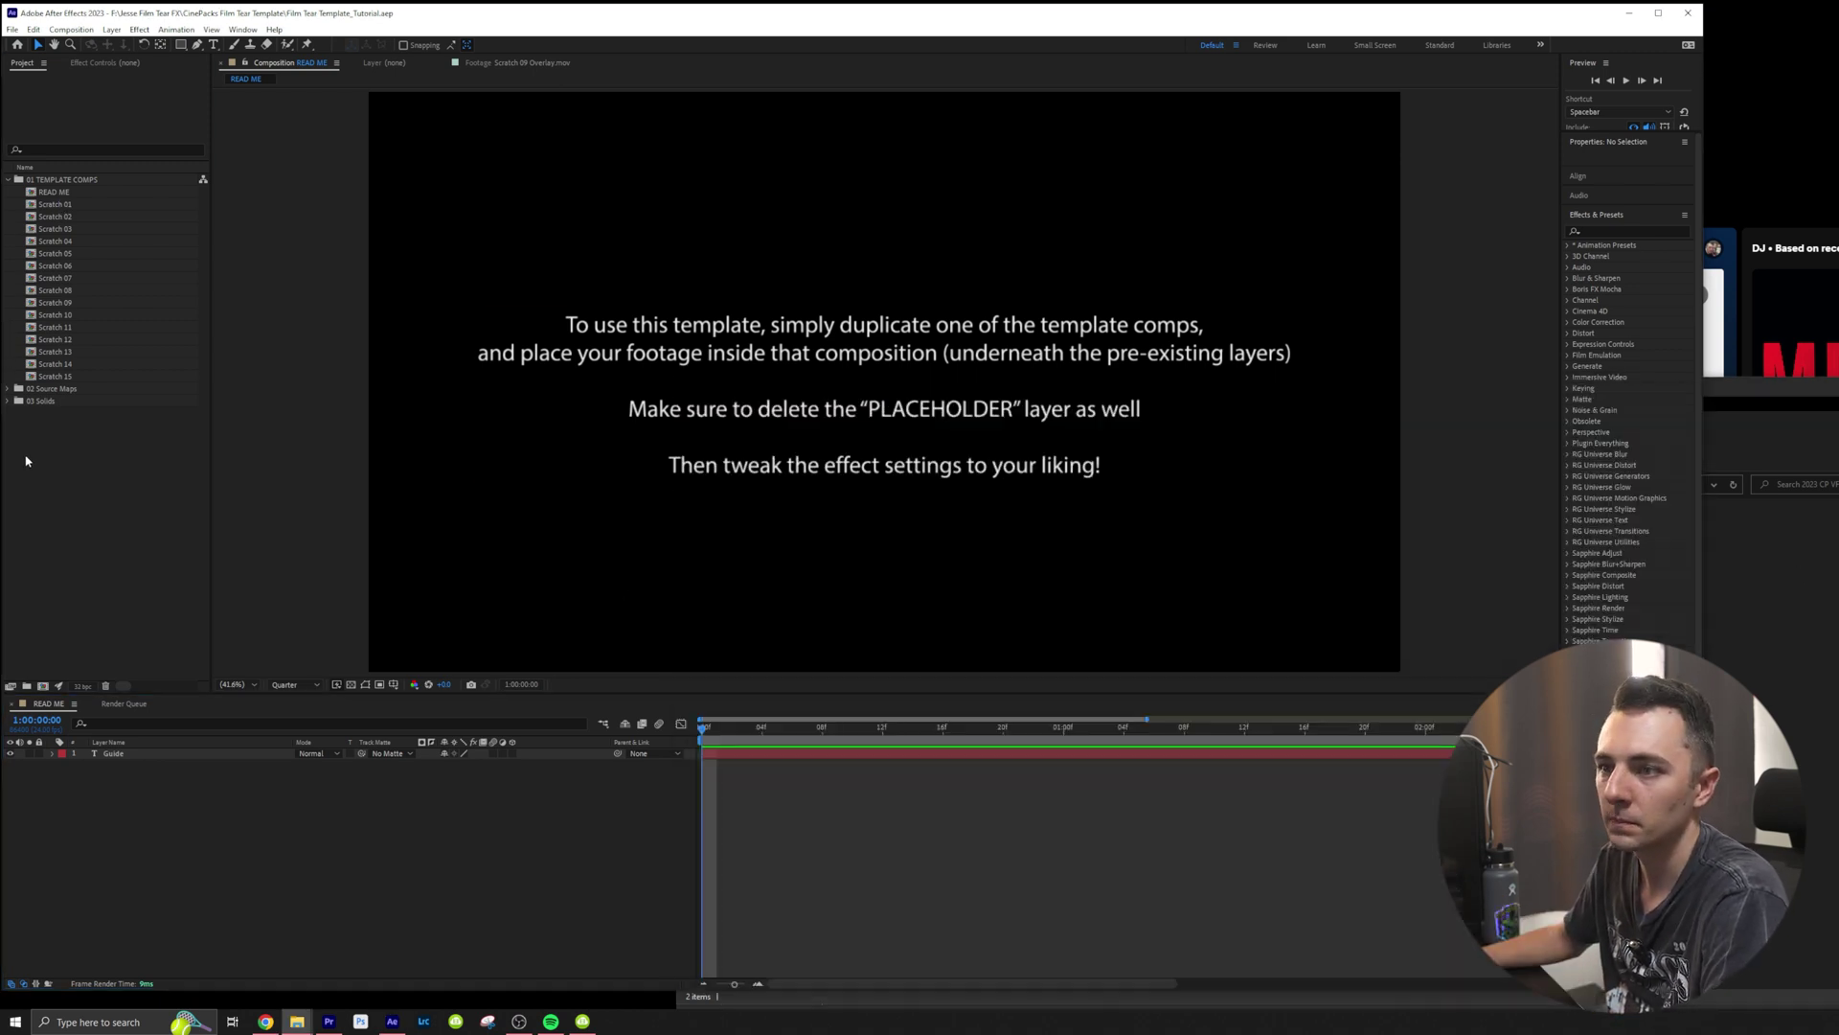
double_click(67, 205)
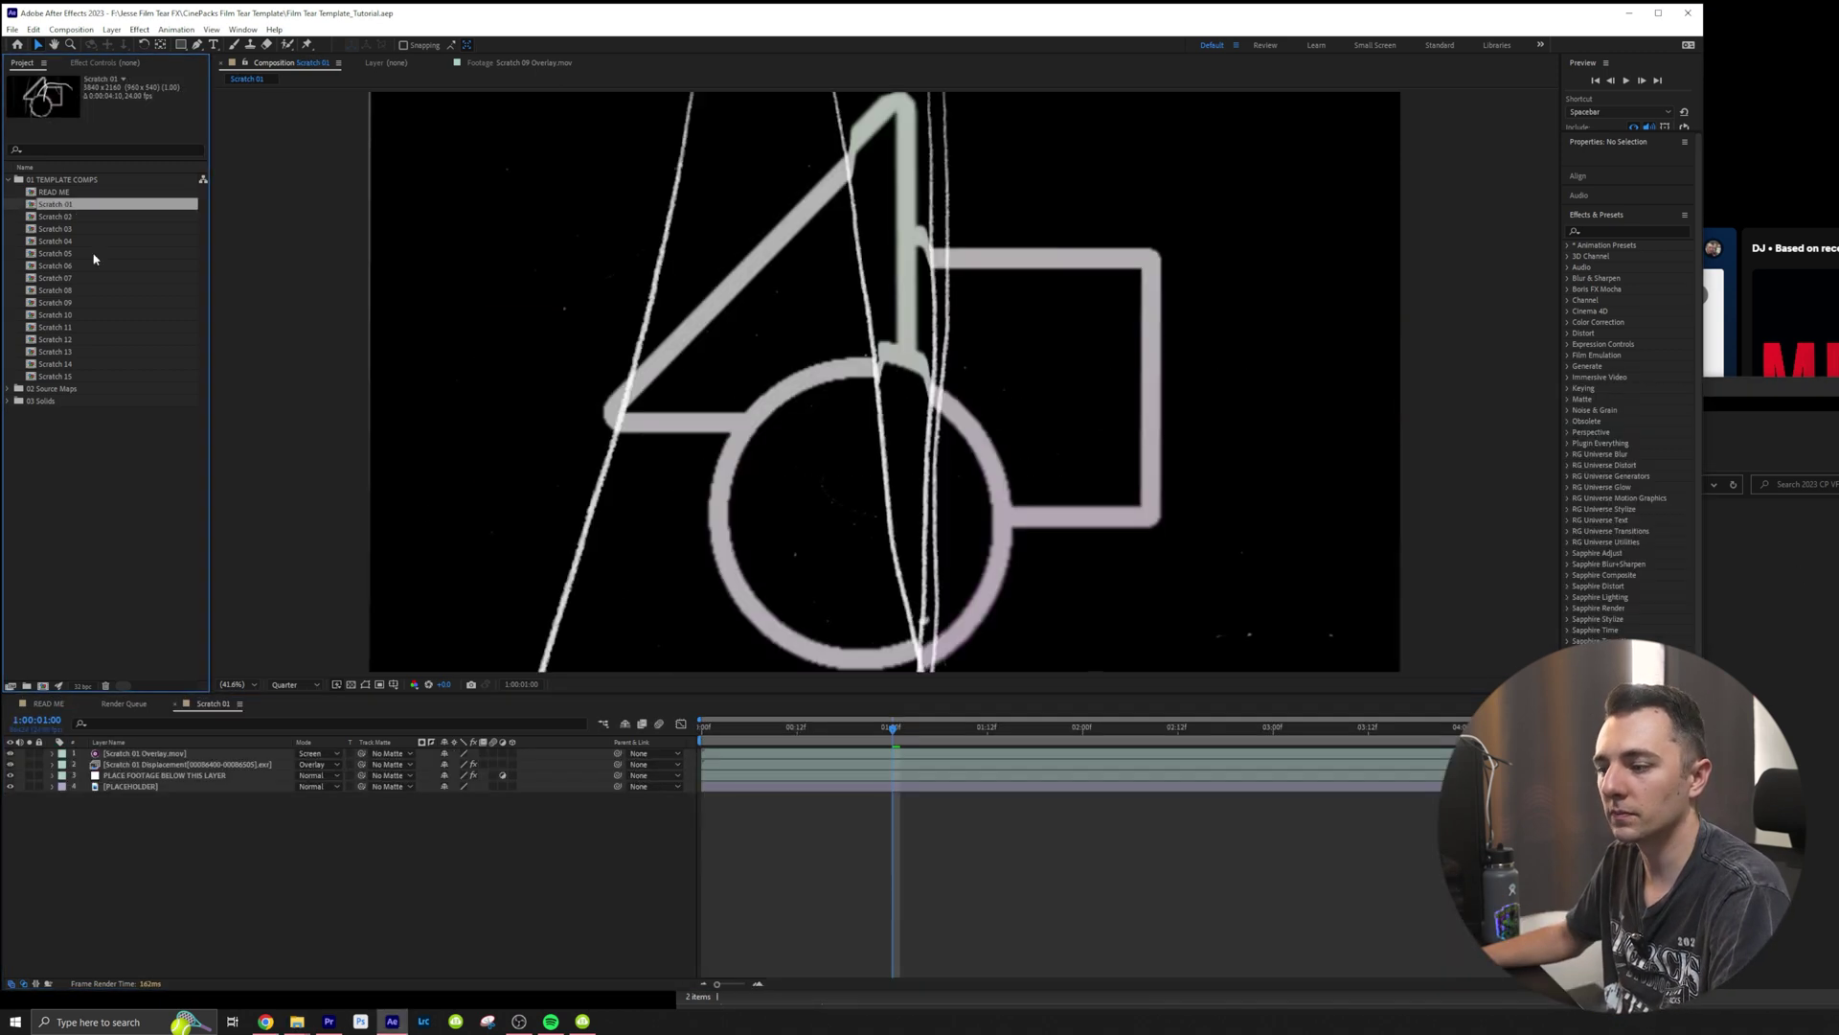
Step: Preview Scratch 01 from the start, zoom the viewer out, and toggle PLACEHOLDER's visibility
drag(765, 738, 703, 738)
key(space)
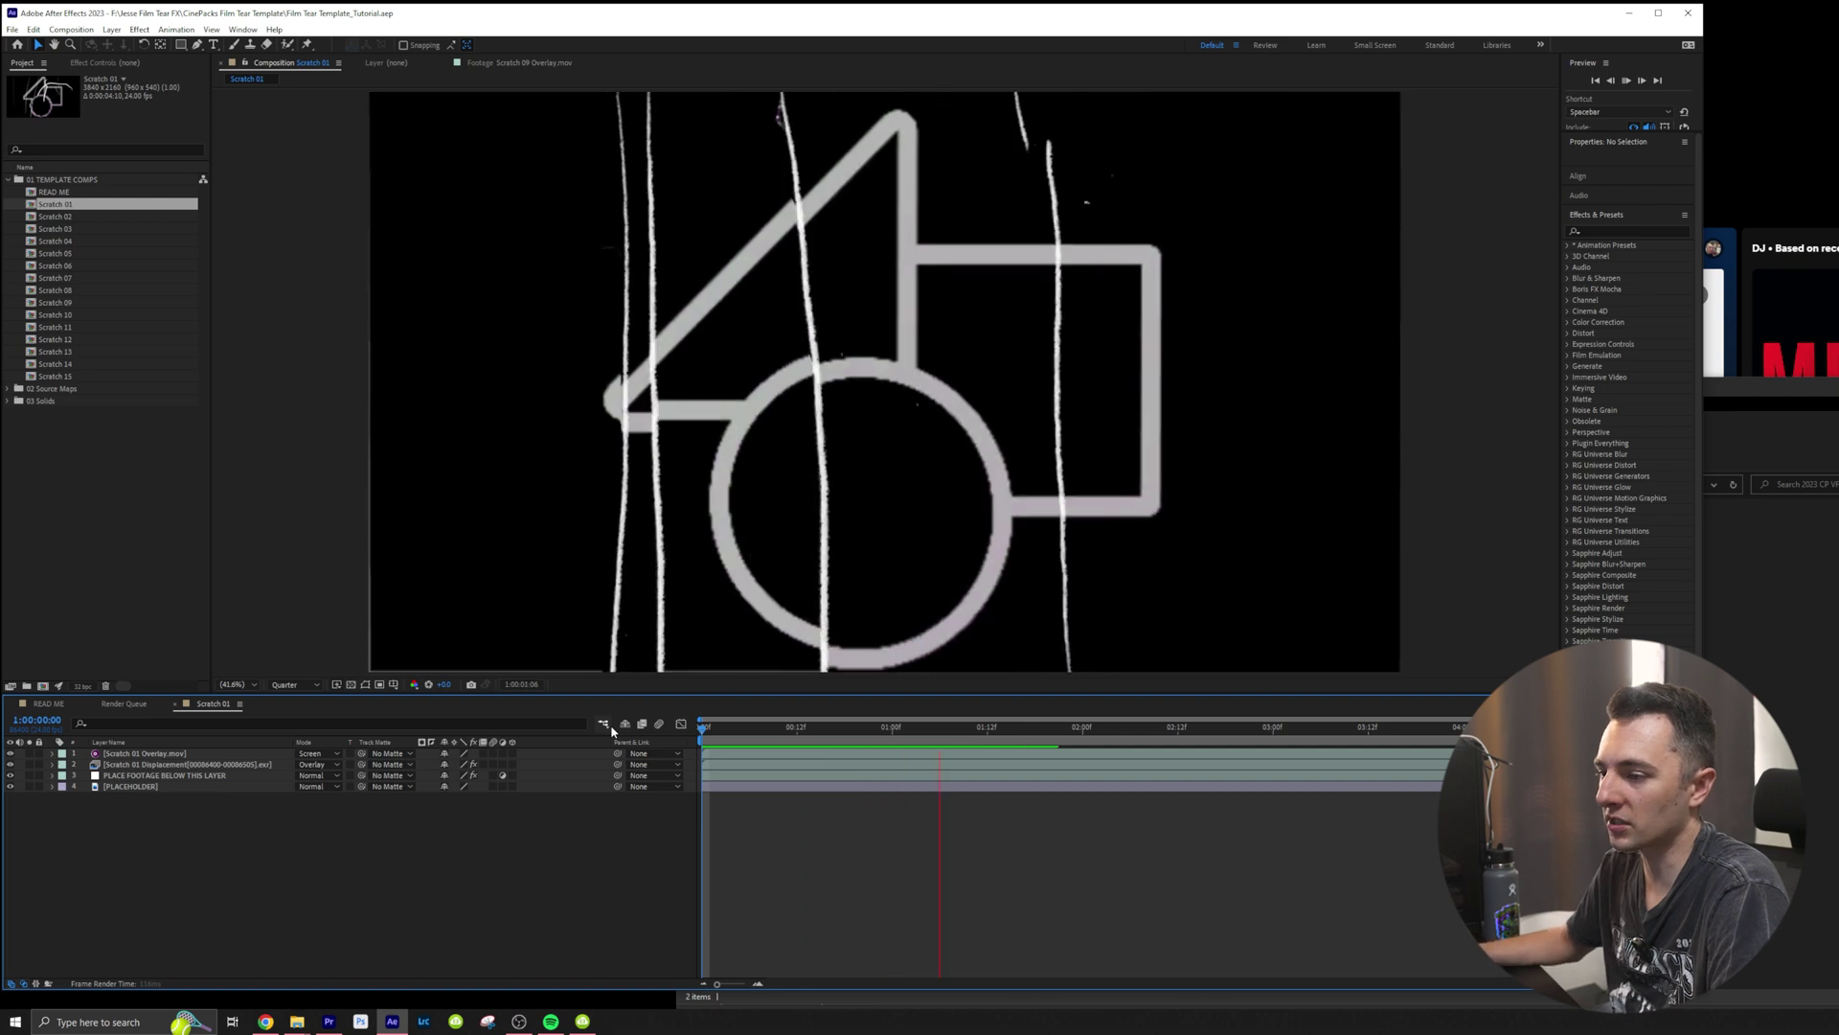
key(space)
key(comma)
key(comma)
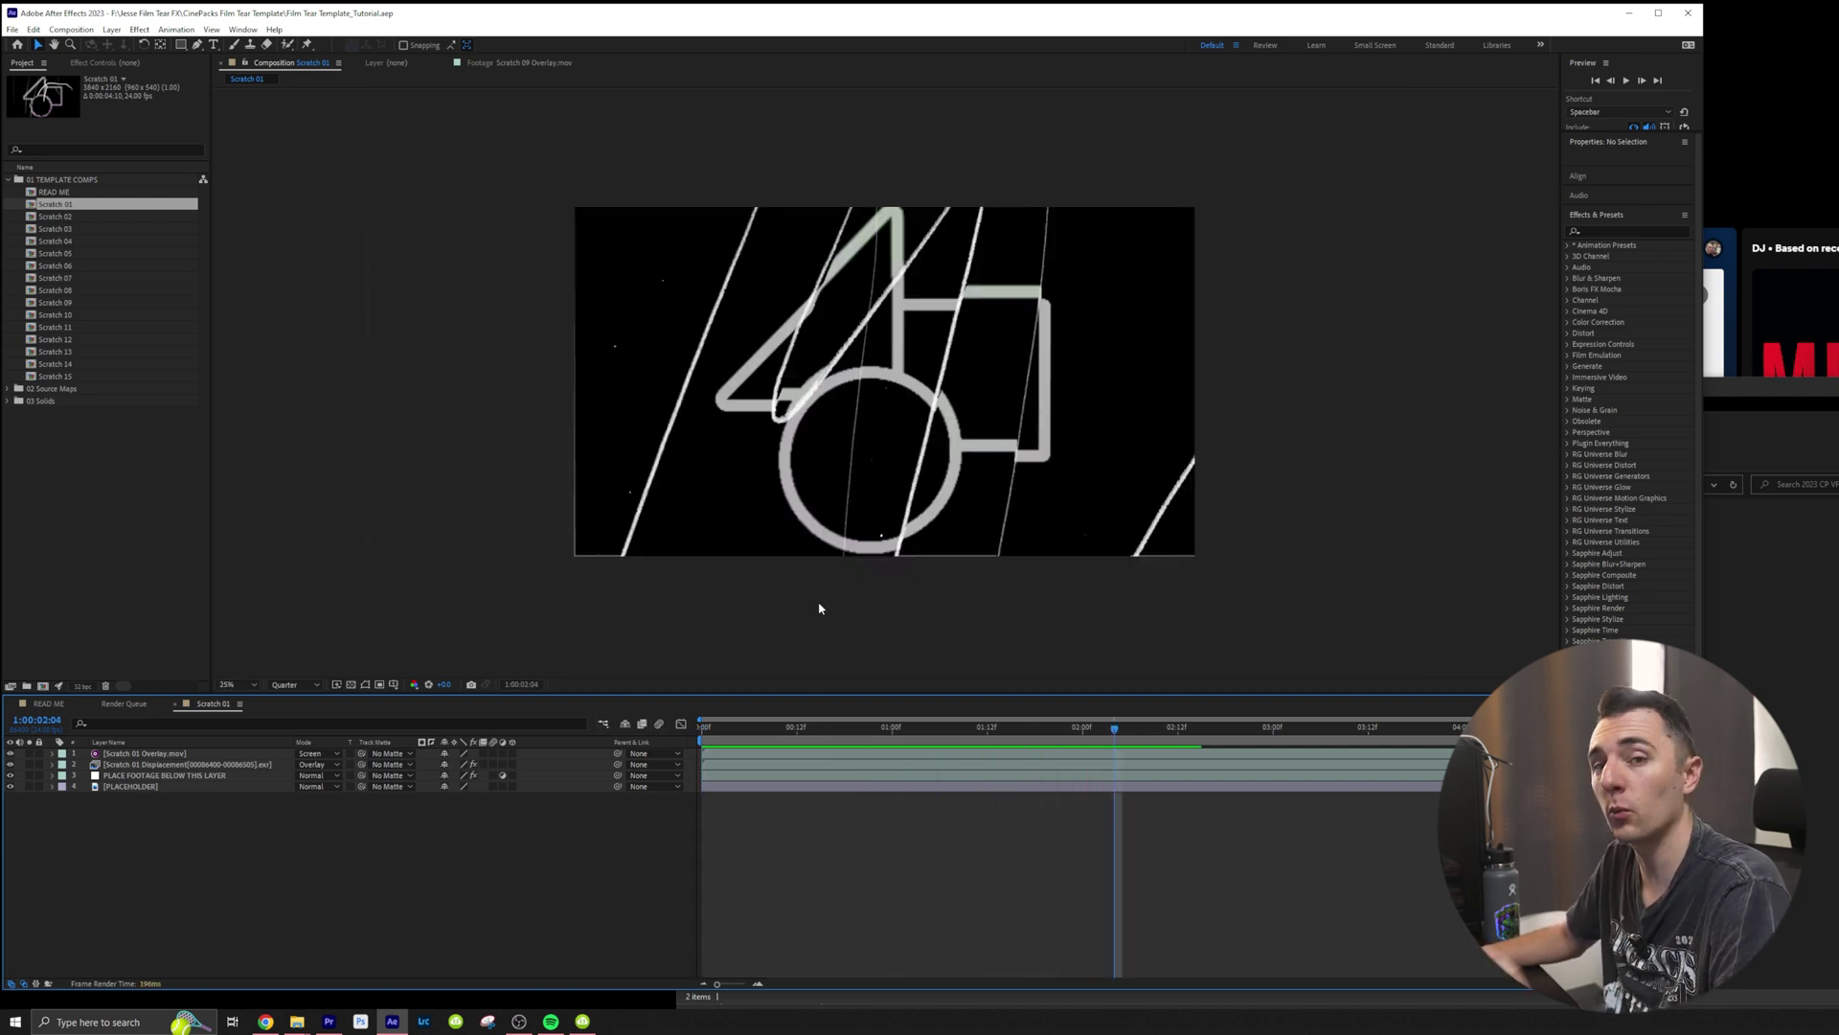
click(109, 790)
click(10, 786)
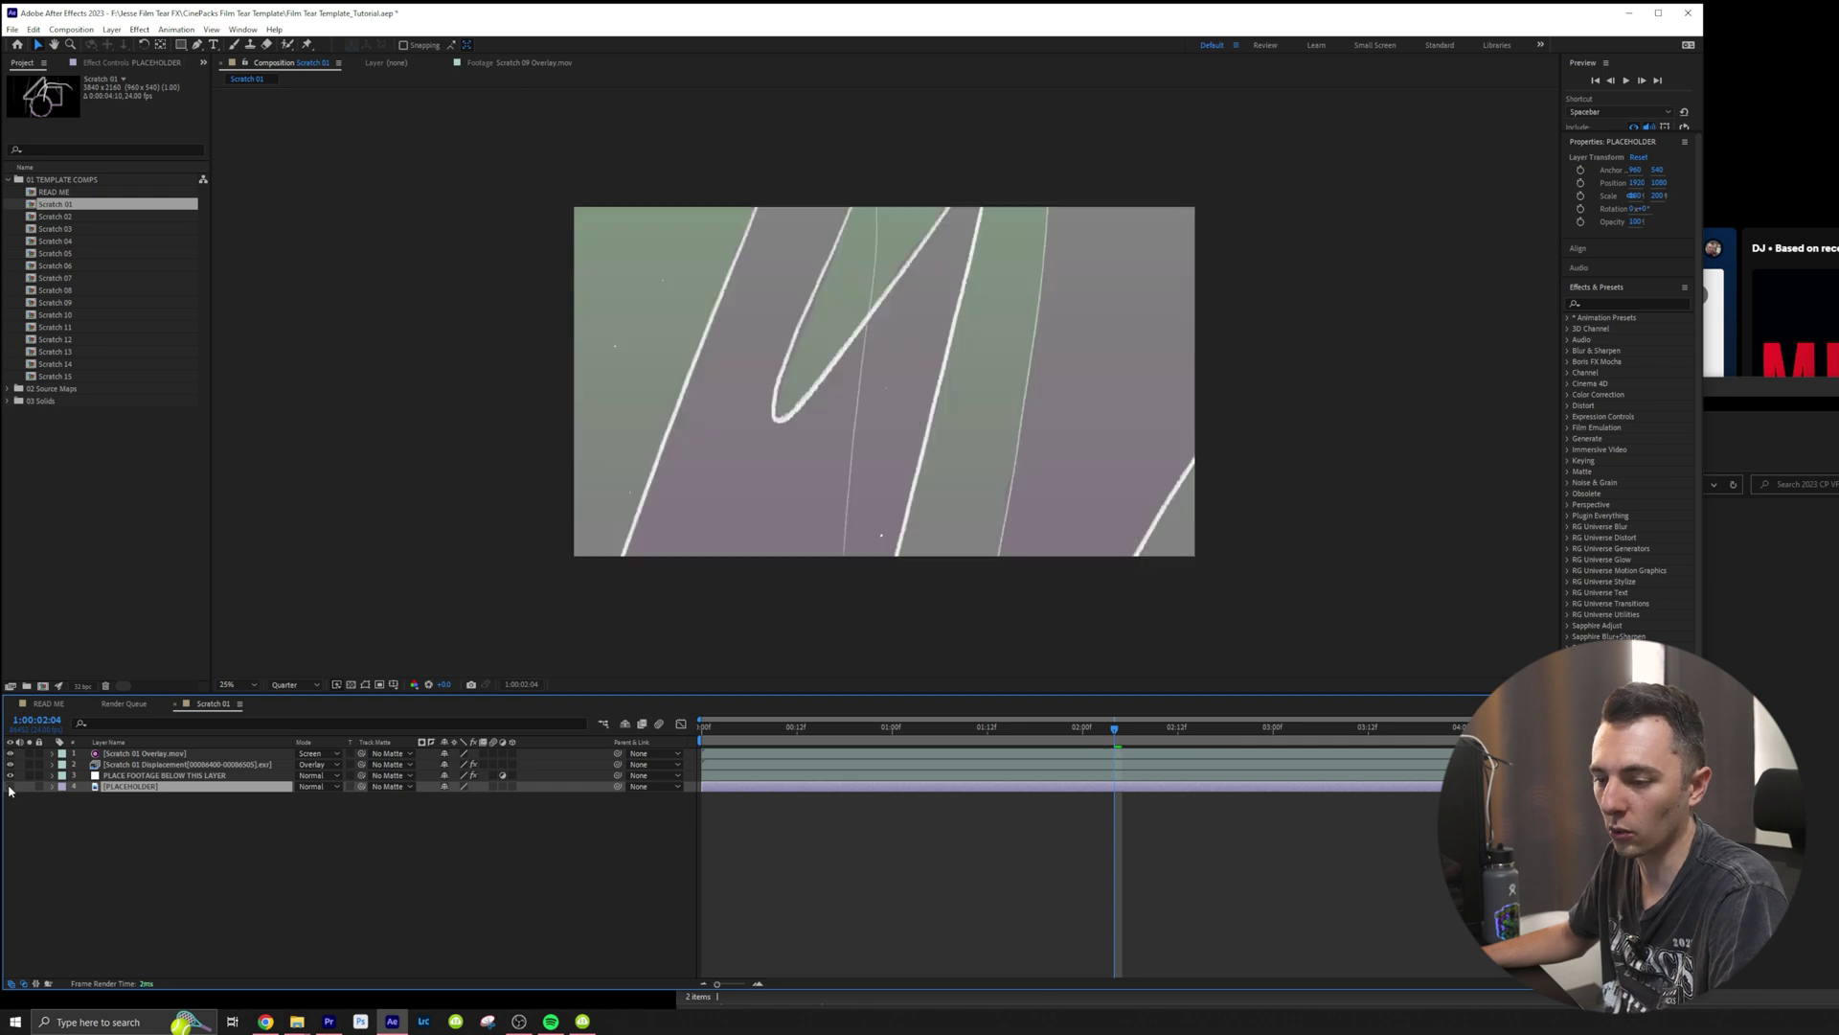
drag(211, 848, 125, 867)
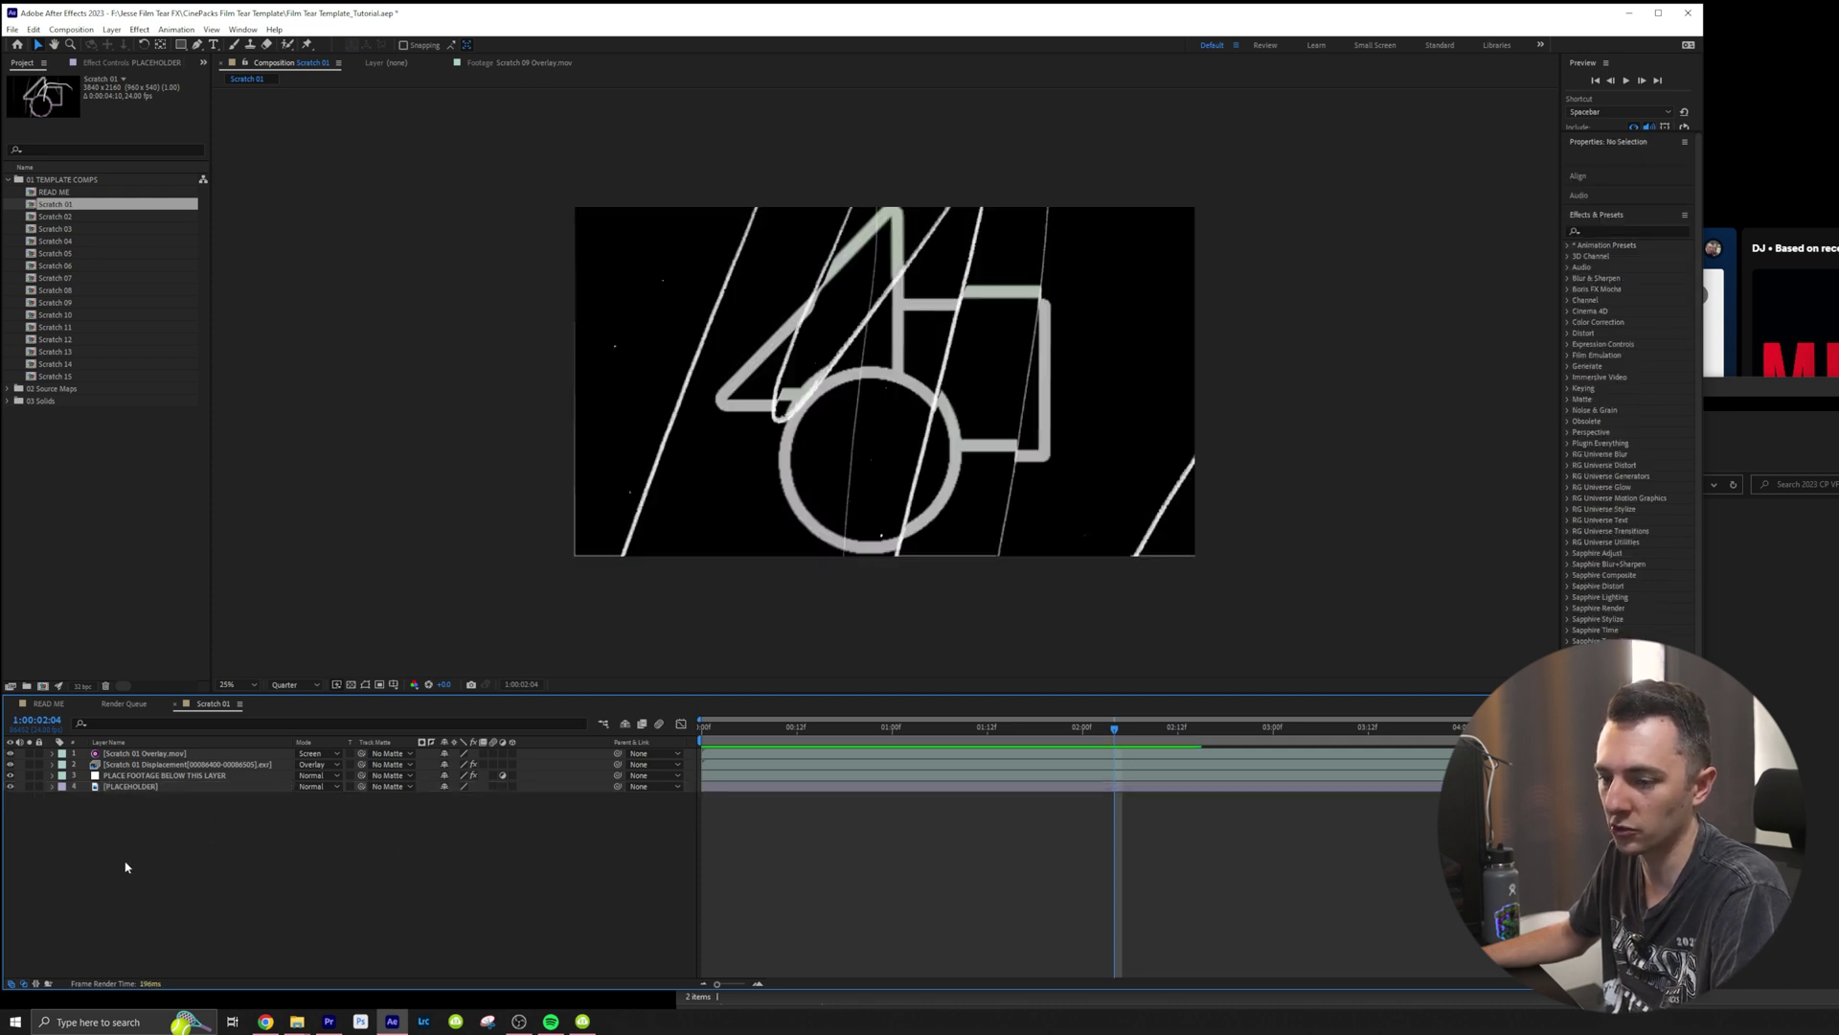
Step: Create a CINEPACKS text layer and move it beneath the PLACE FOOTAGE BELOW THIS LAYER layer
key(t)
key(ctrl+t)
click(825, 357)
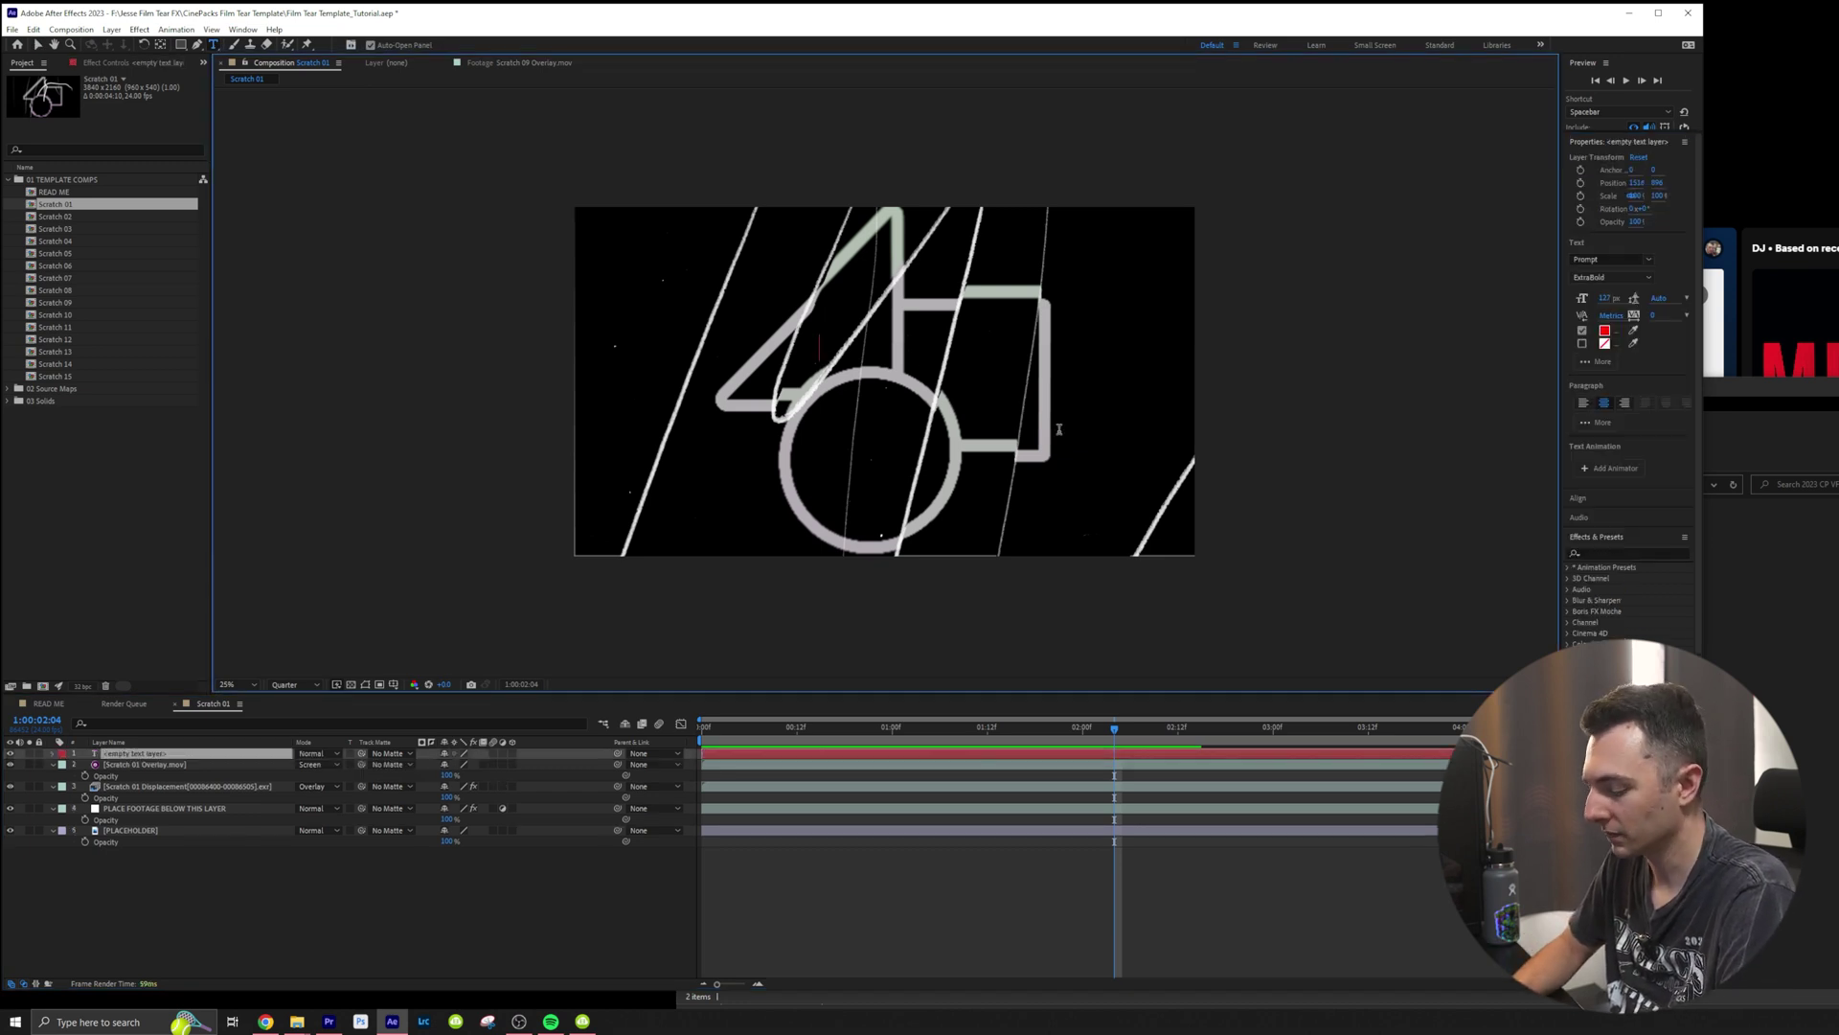
text(CINEPACKS)
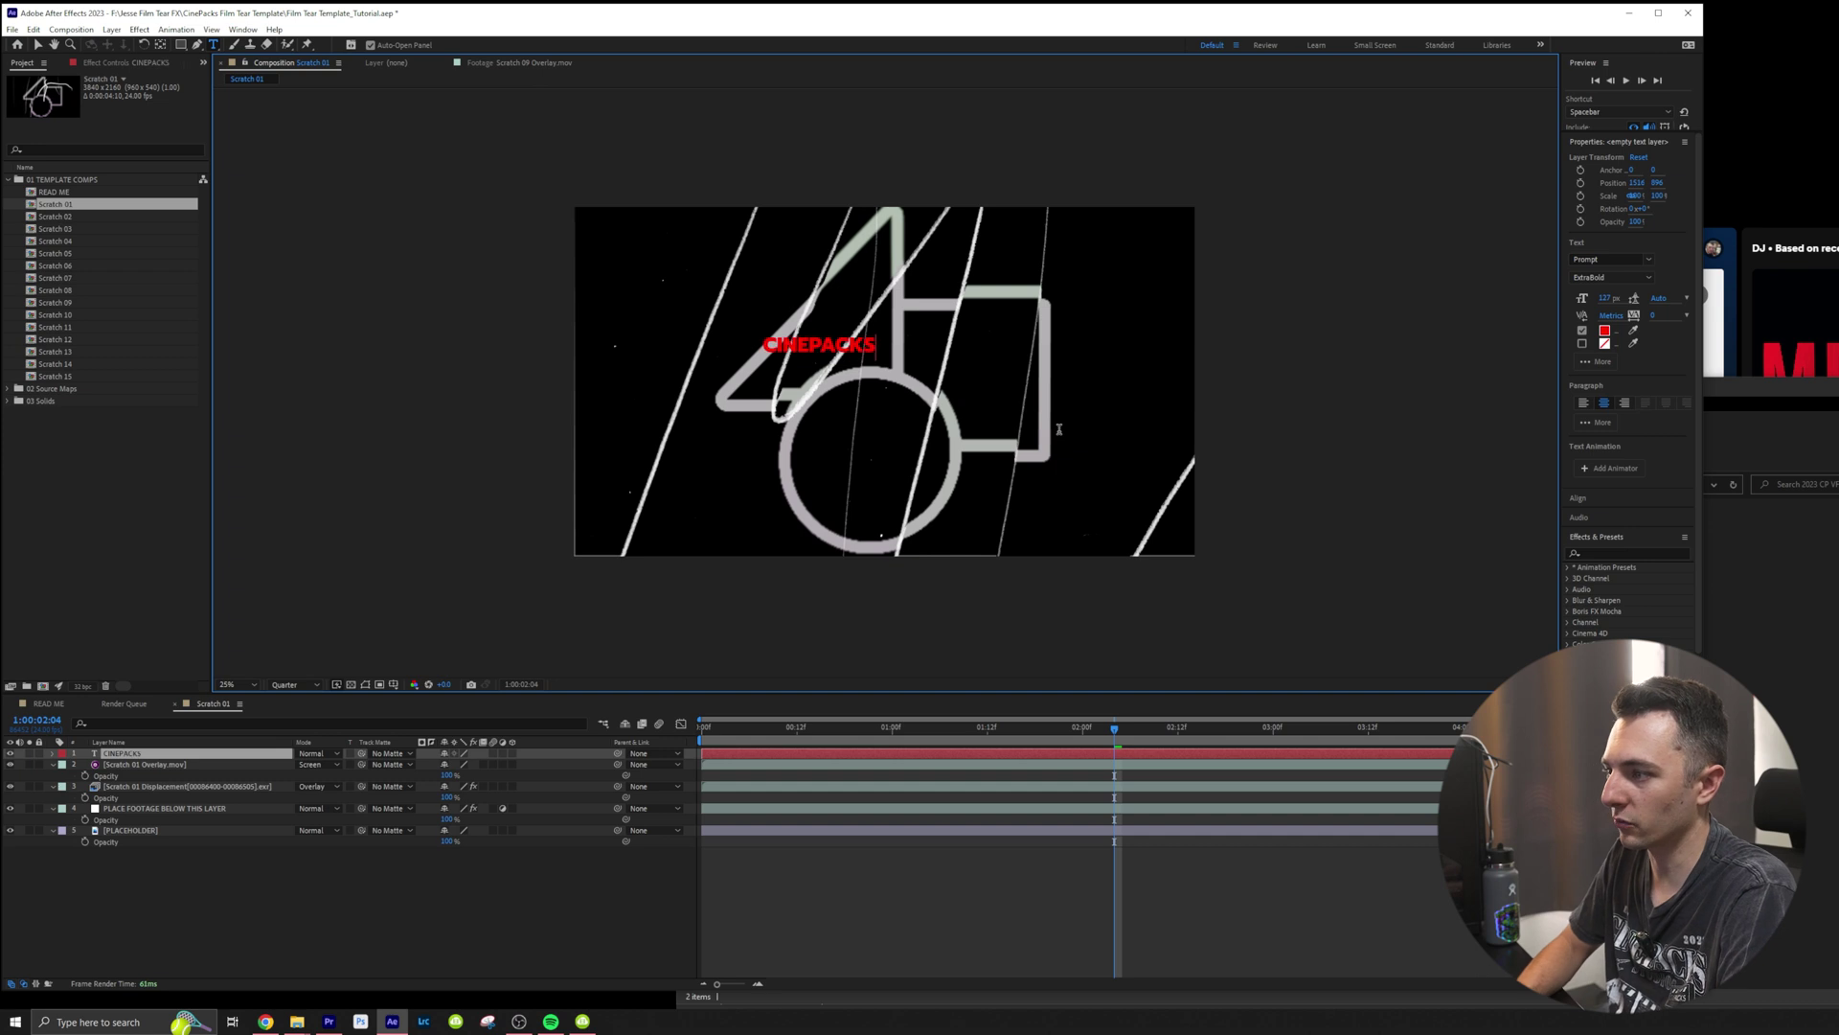
drag(122, 760, 135, 826)
Step: Scale CINEPACKS to about 367%, centre it in the frame, and hide PLACEHOLDER
key(s)
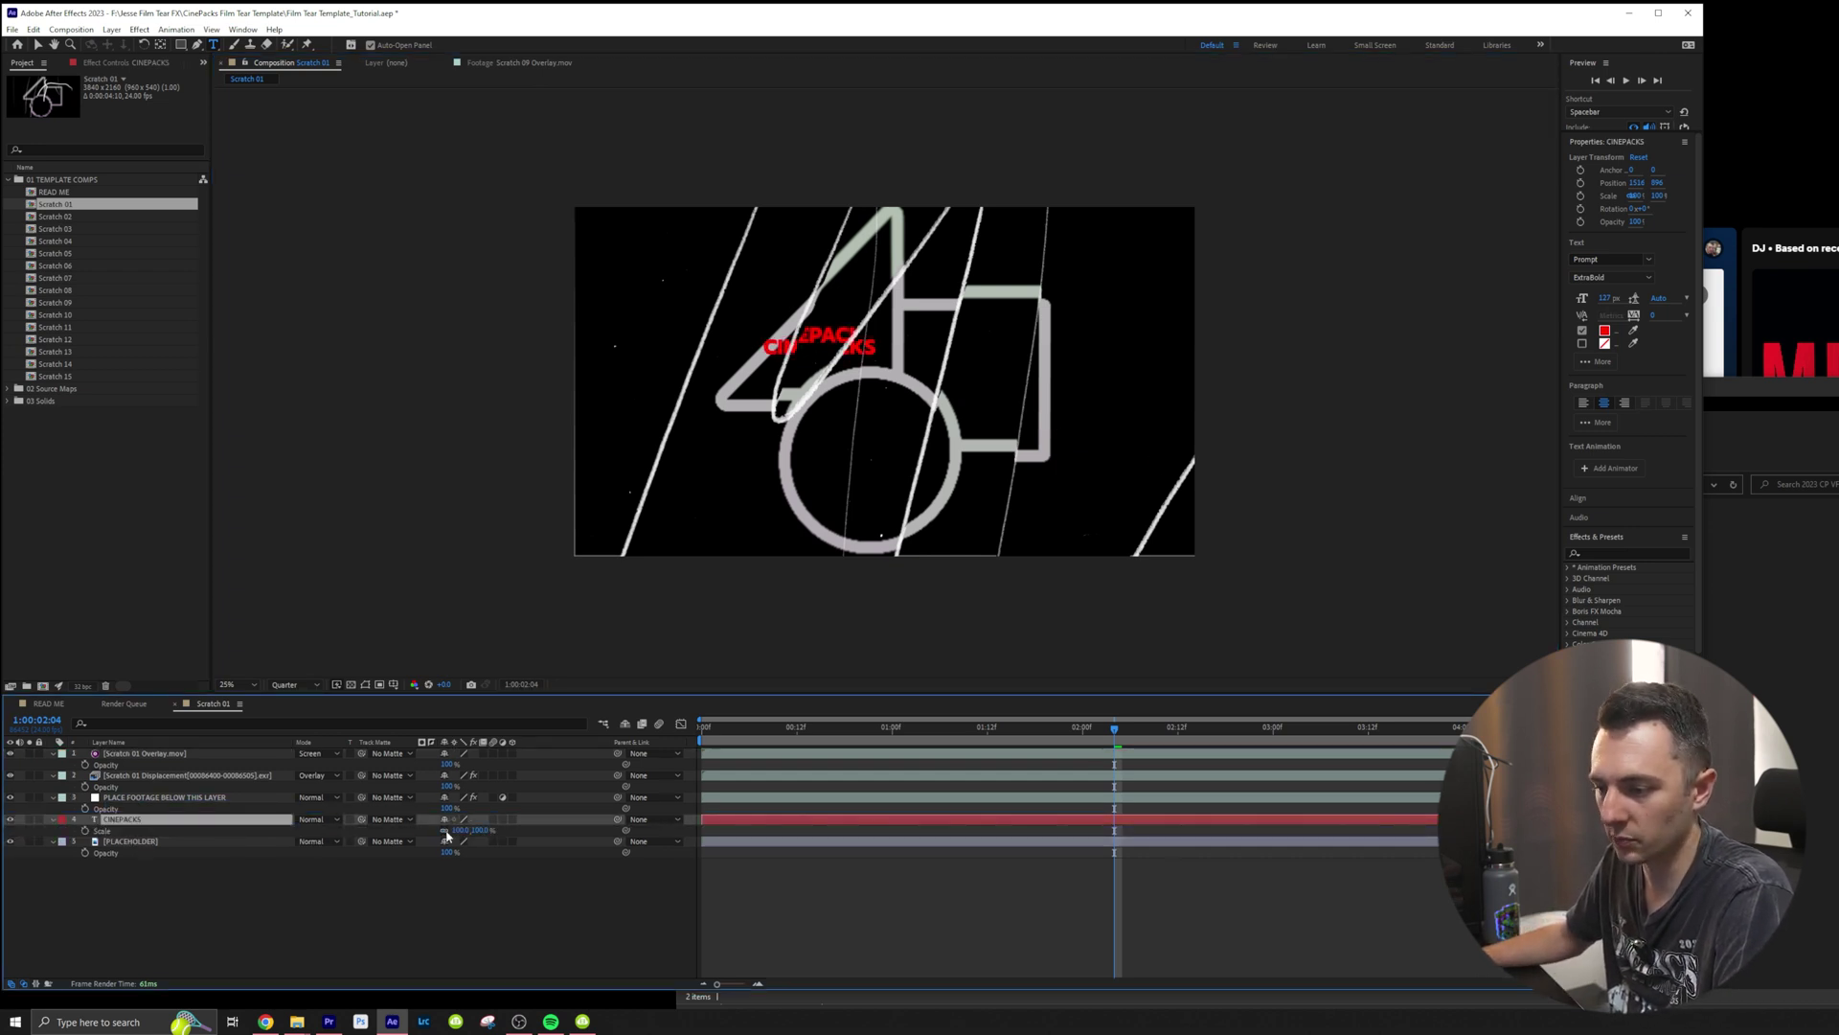
drag(459, 829, 632, 838)
key(v)
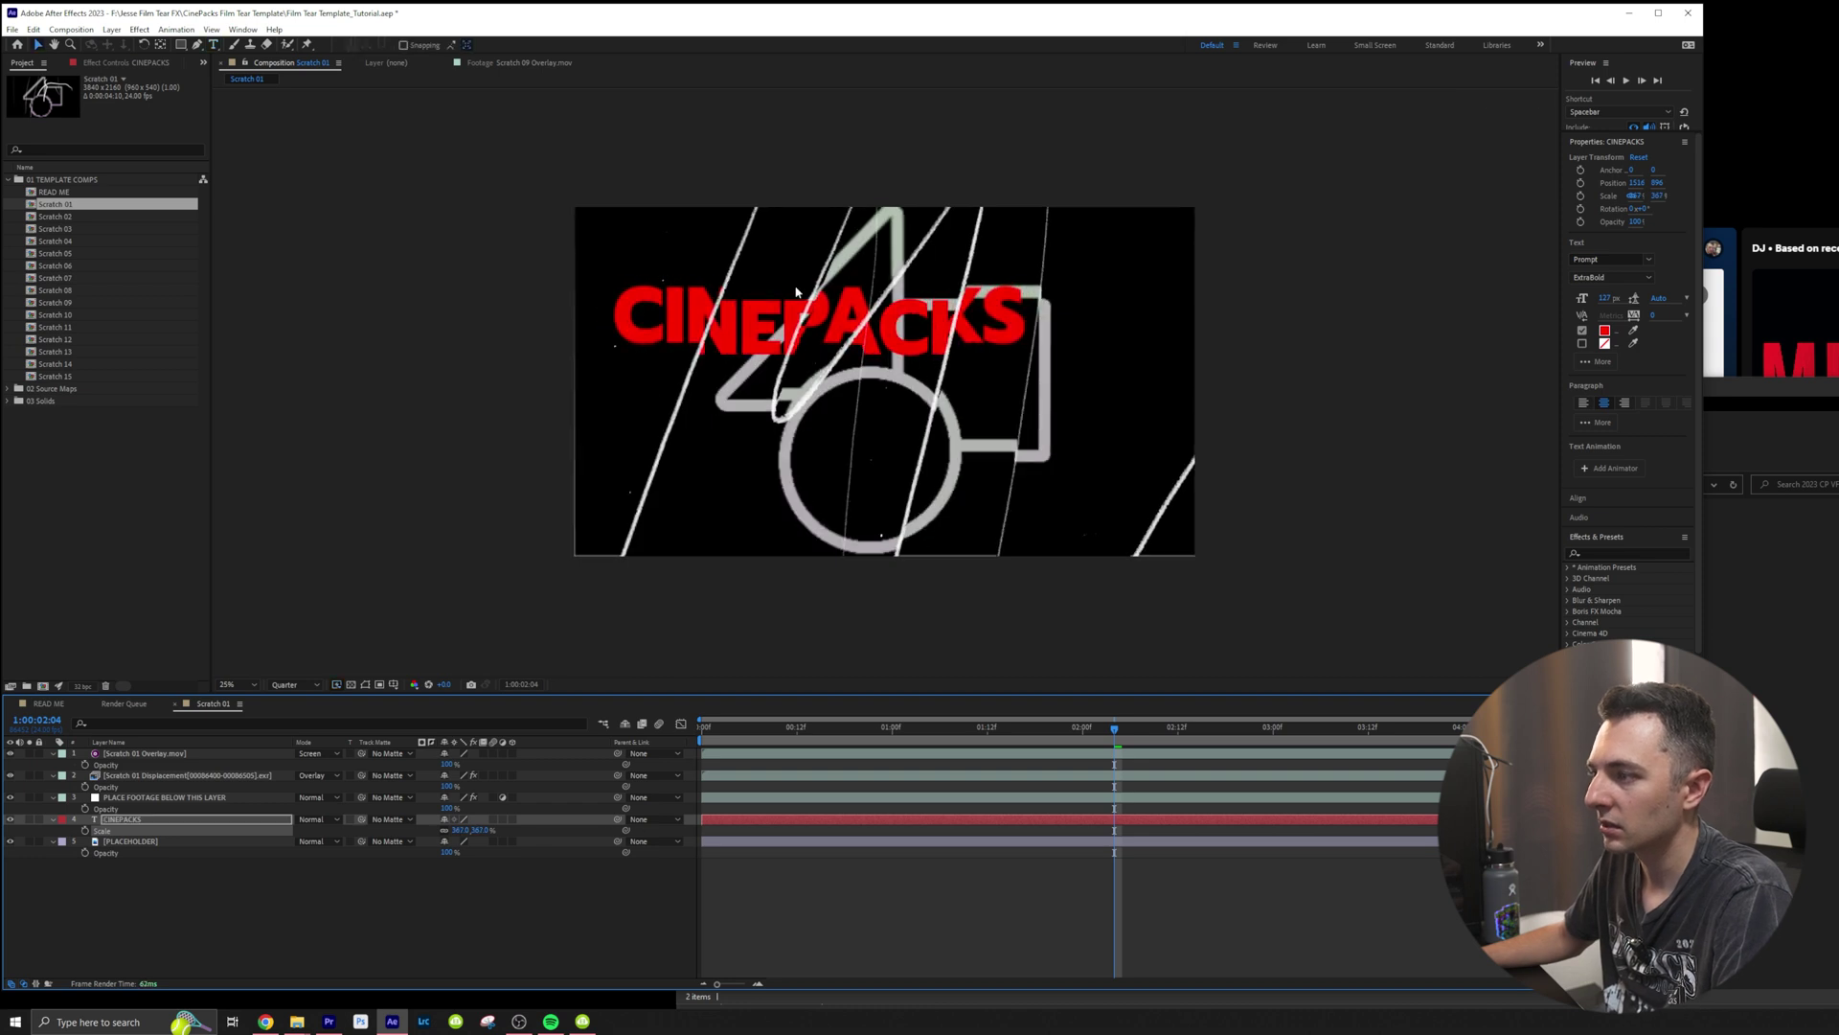
drag(748, 321, 827, 378)
click(9, 841)
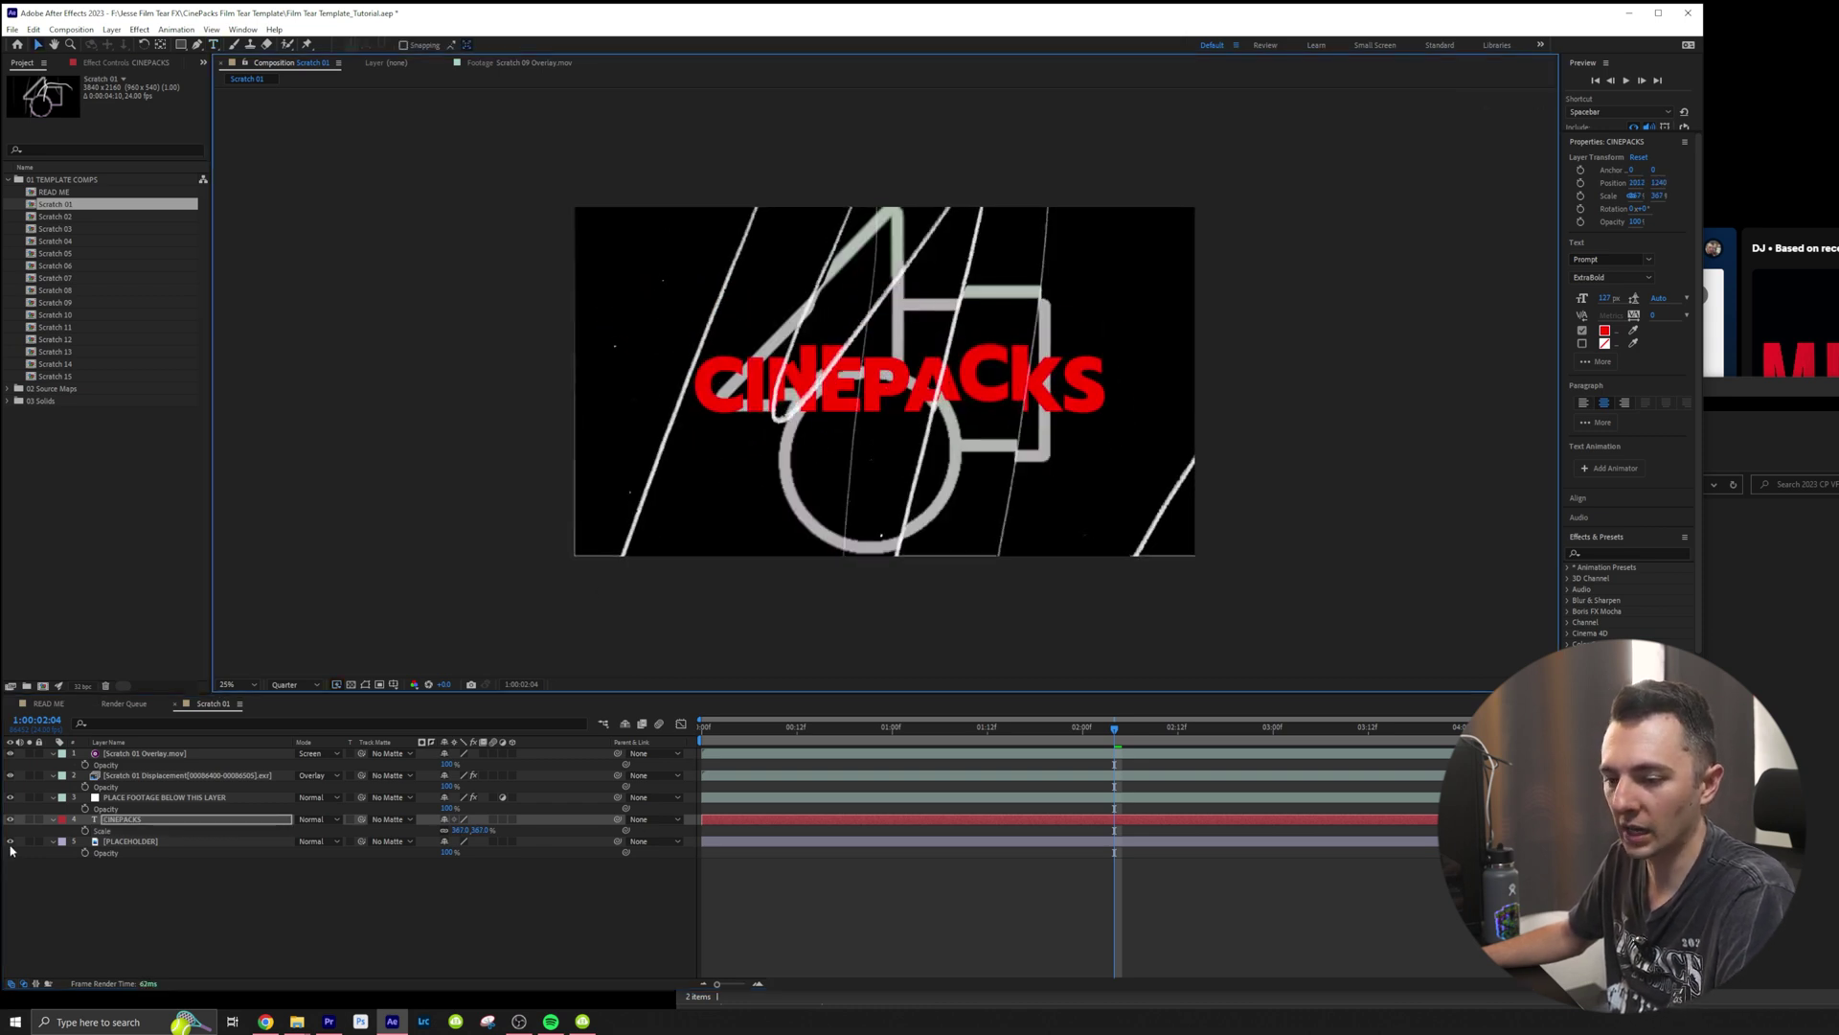
click(166, 918)
Step: Add a black solid beneath CINEPACKS and preview the composition from the start
key(ctrl+y)
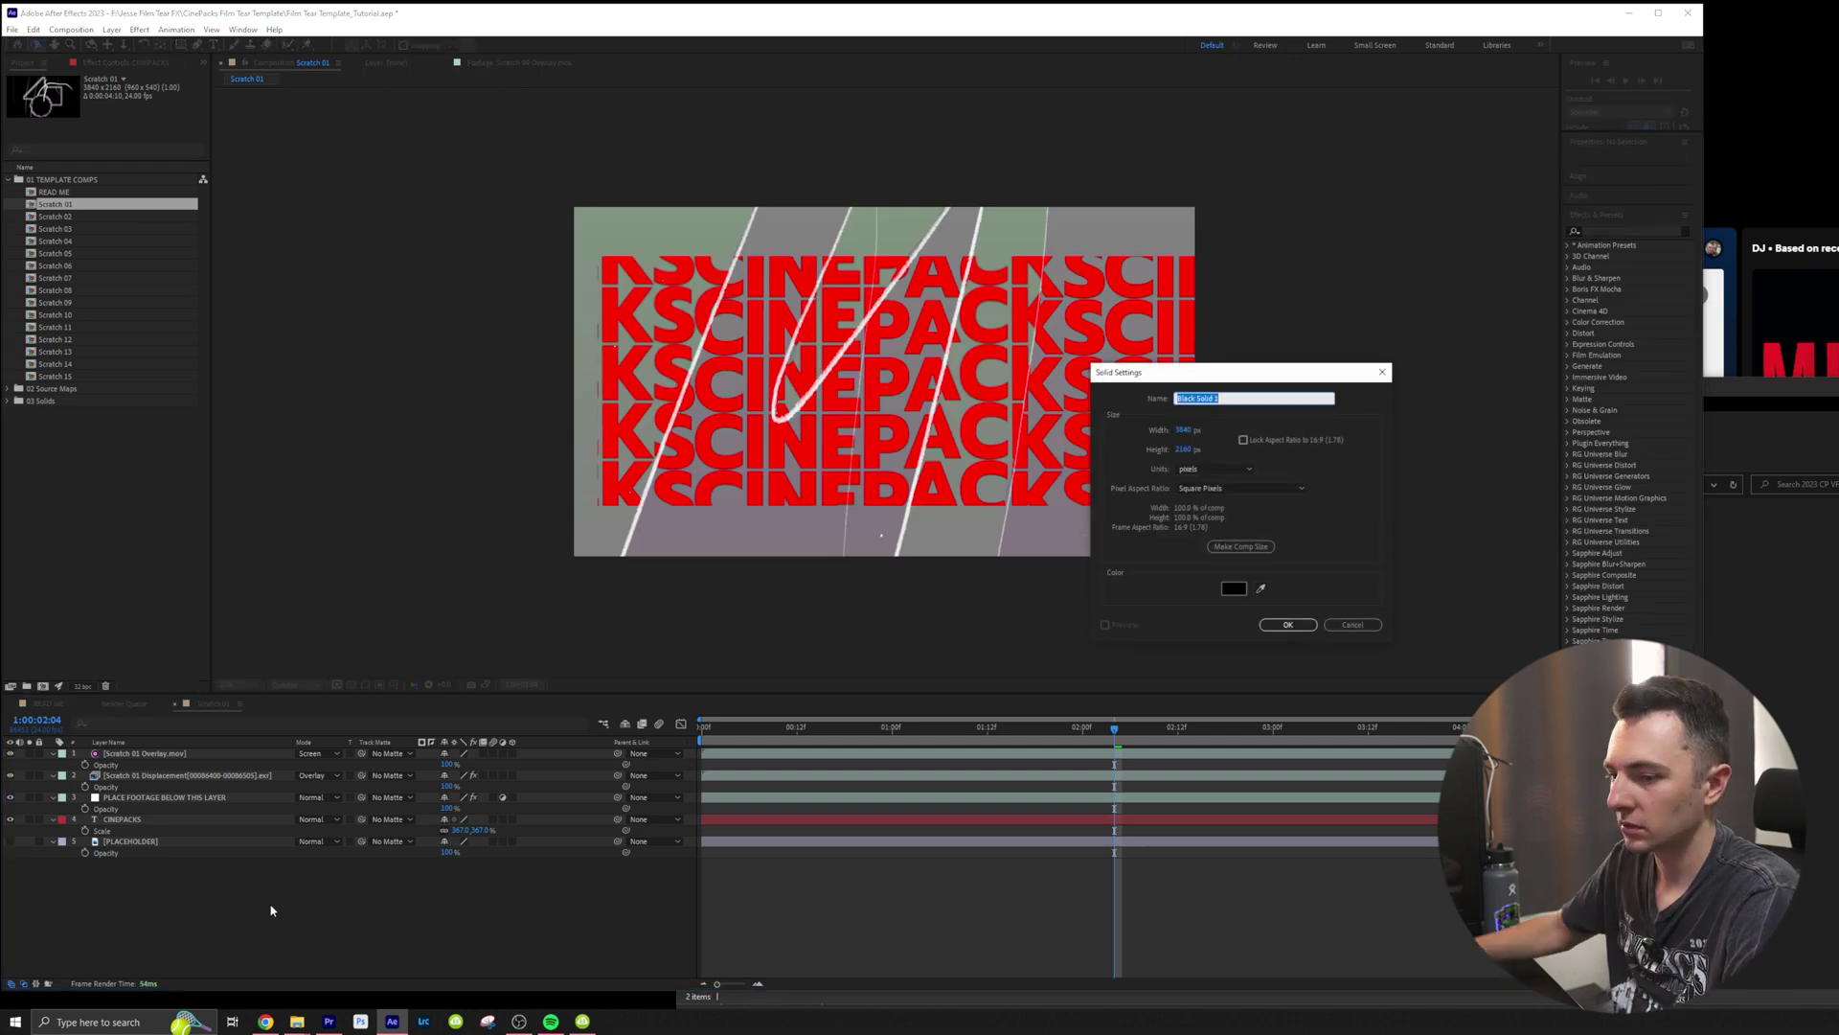
click(1284, 624)
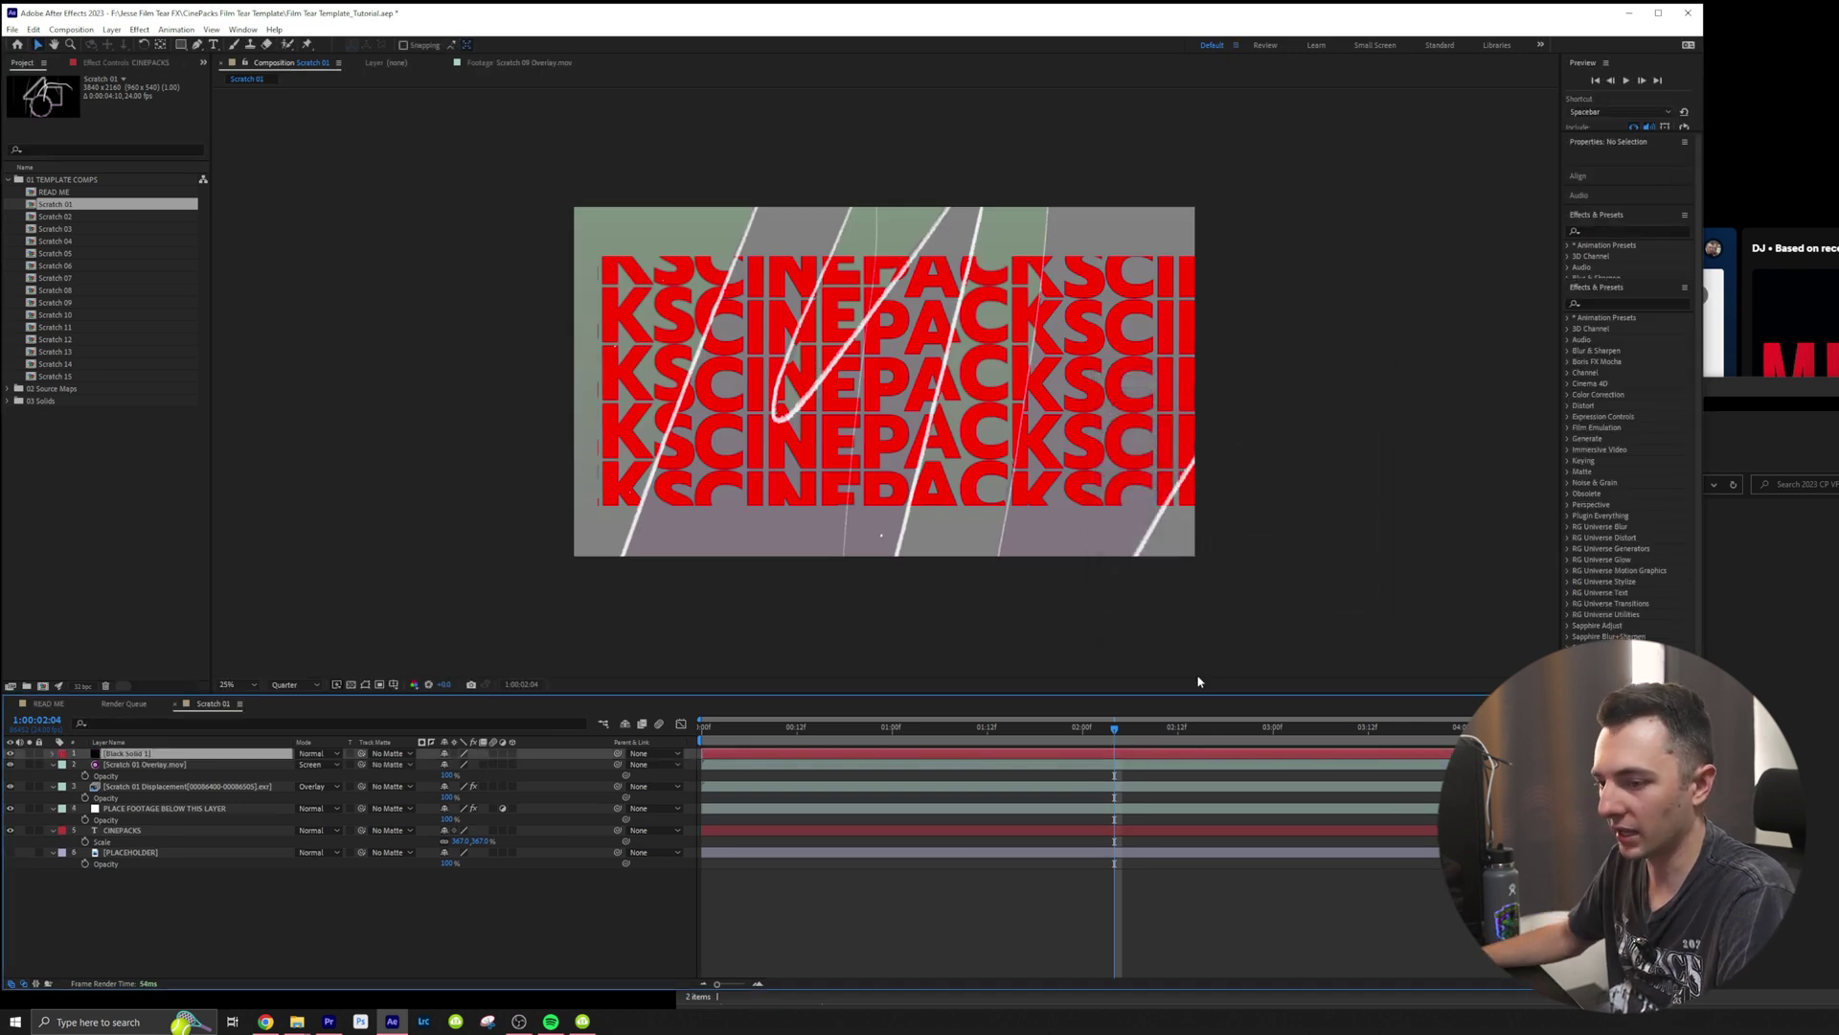
drag(125, 753, 147, 854)
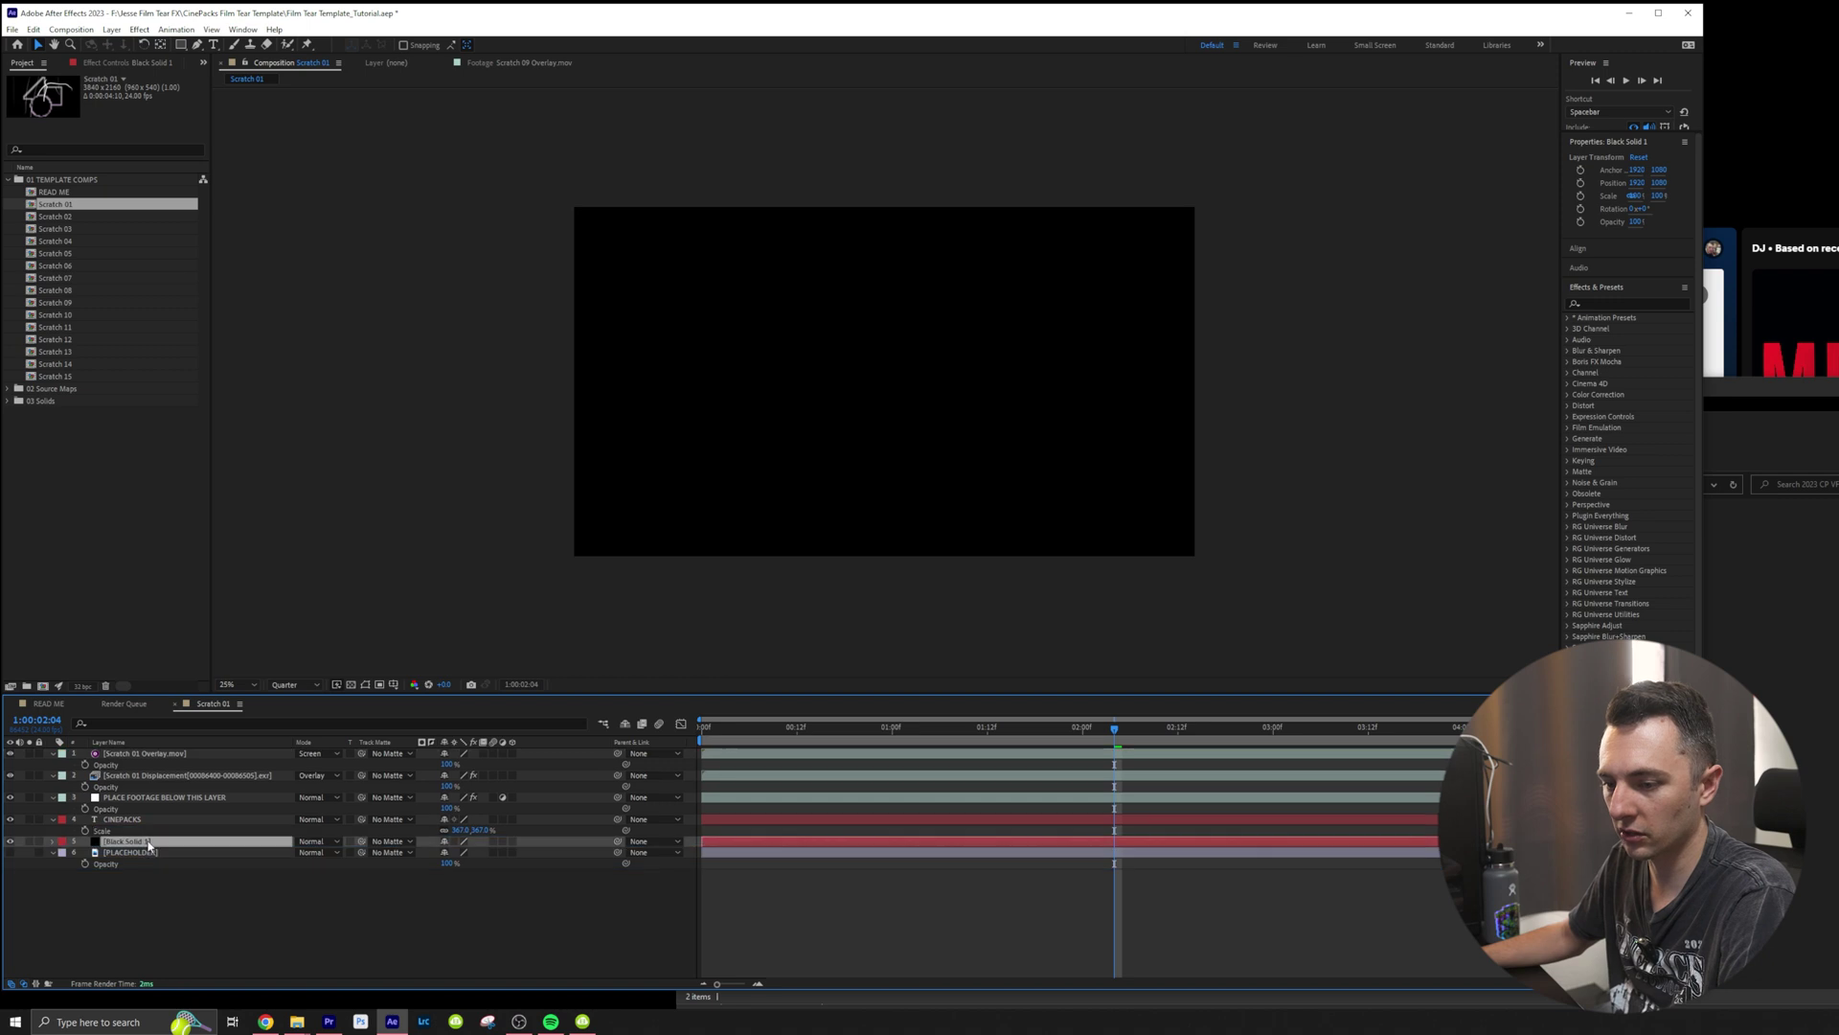
click(217, 934)
key(space)
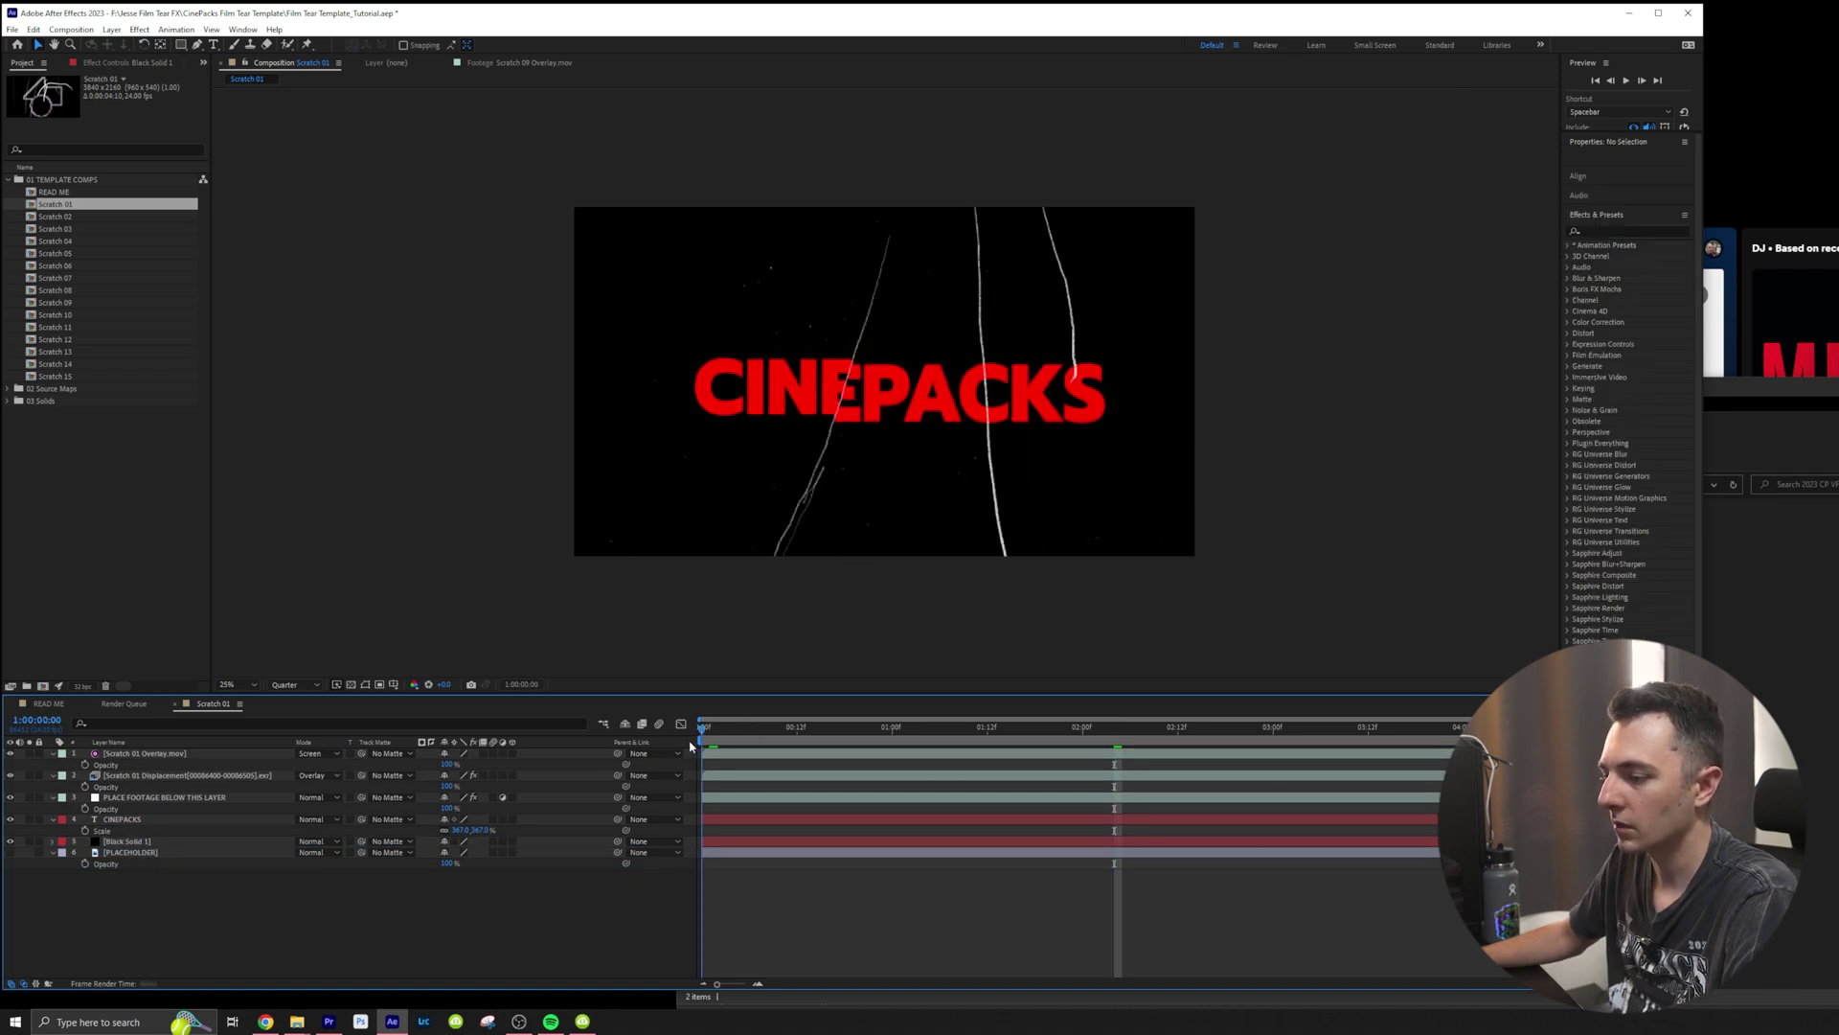
click(704, 728)
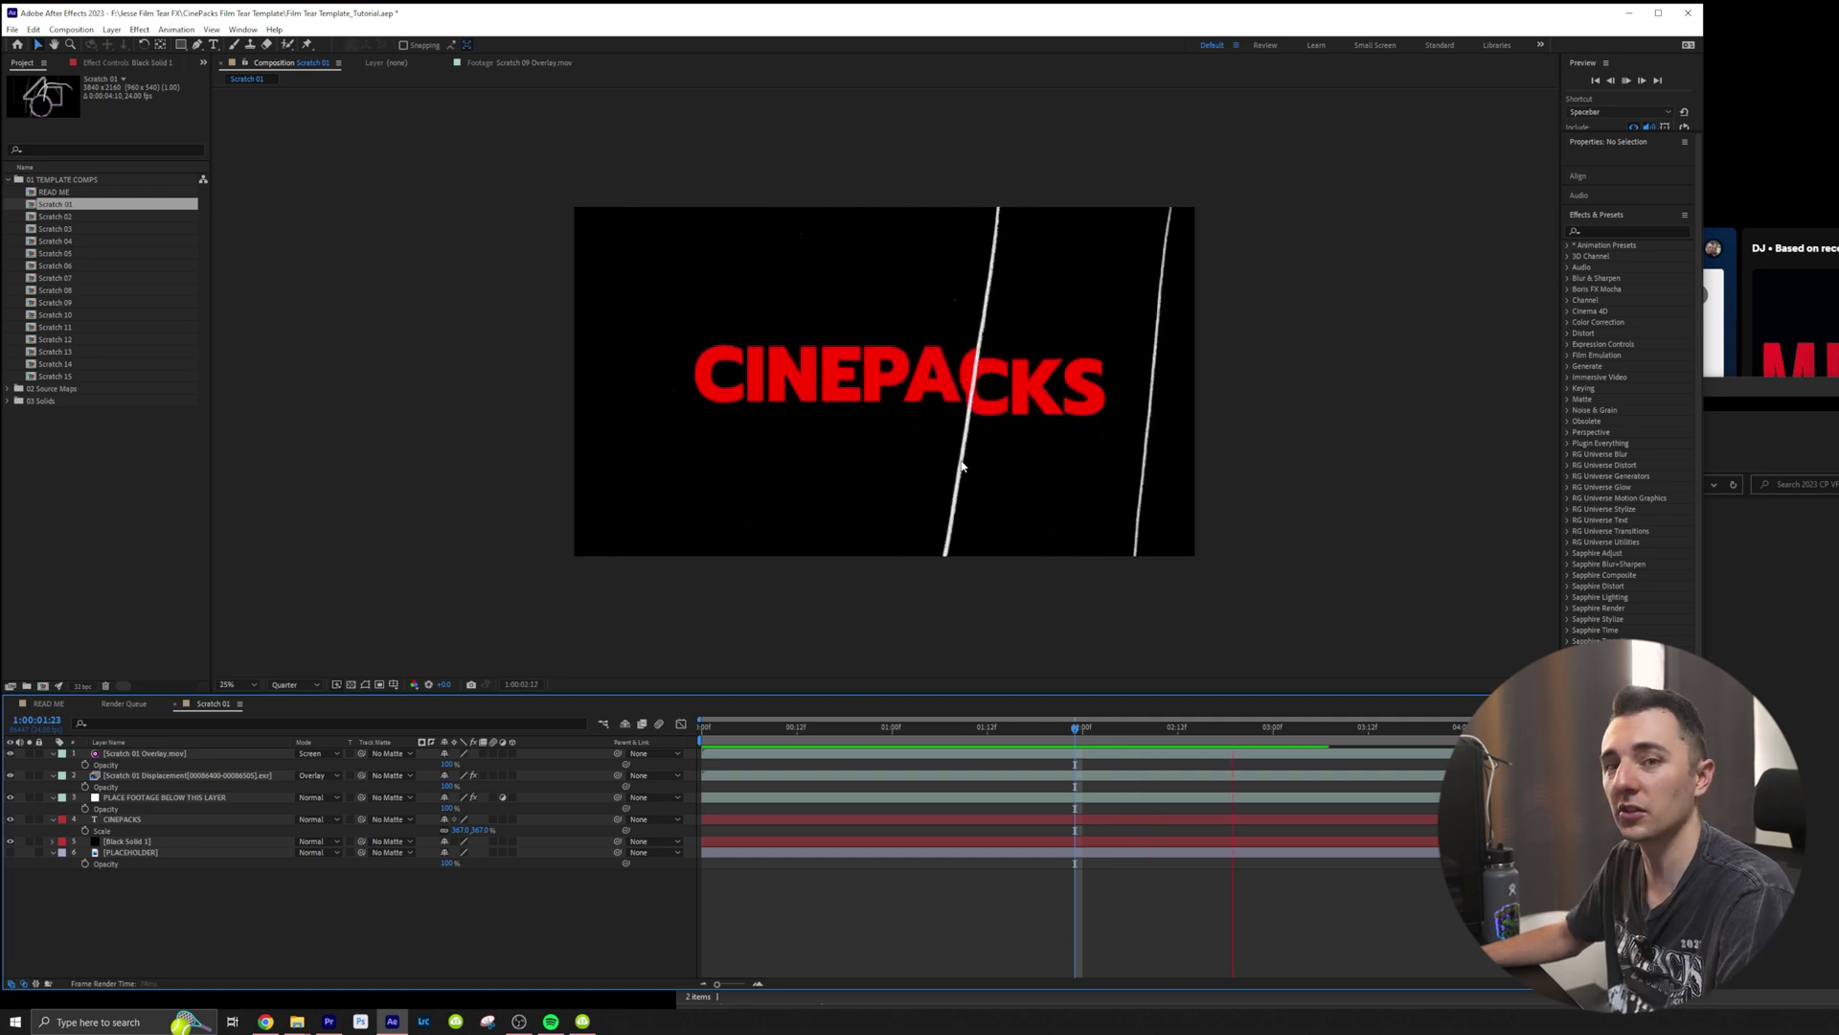
Step: Apply a Tint effect to the Scratch 01 Overlay layer
key(space)
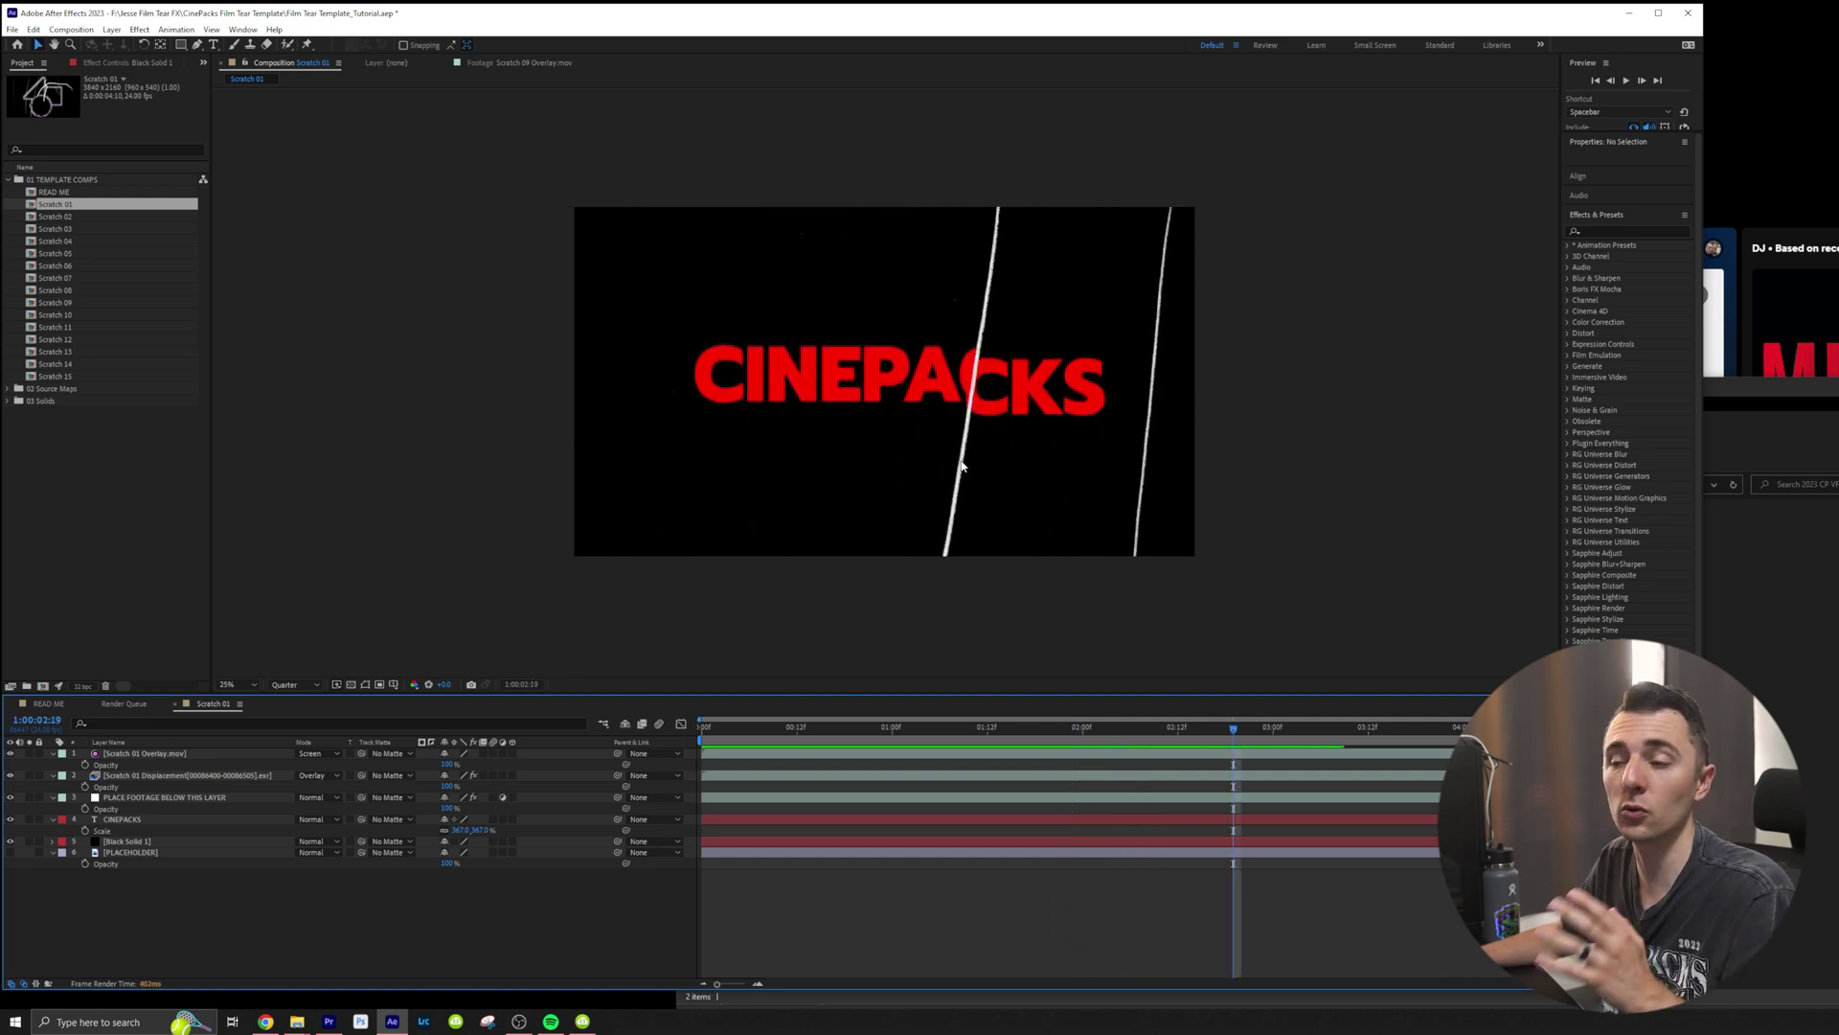
click(168, 755)
click(1624, 303)
text(tint)
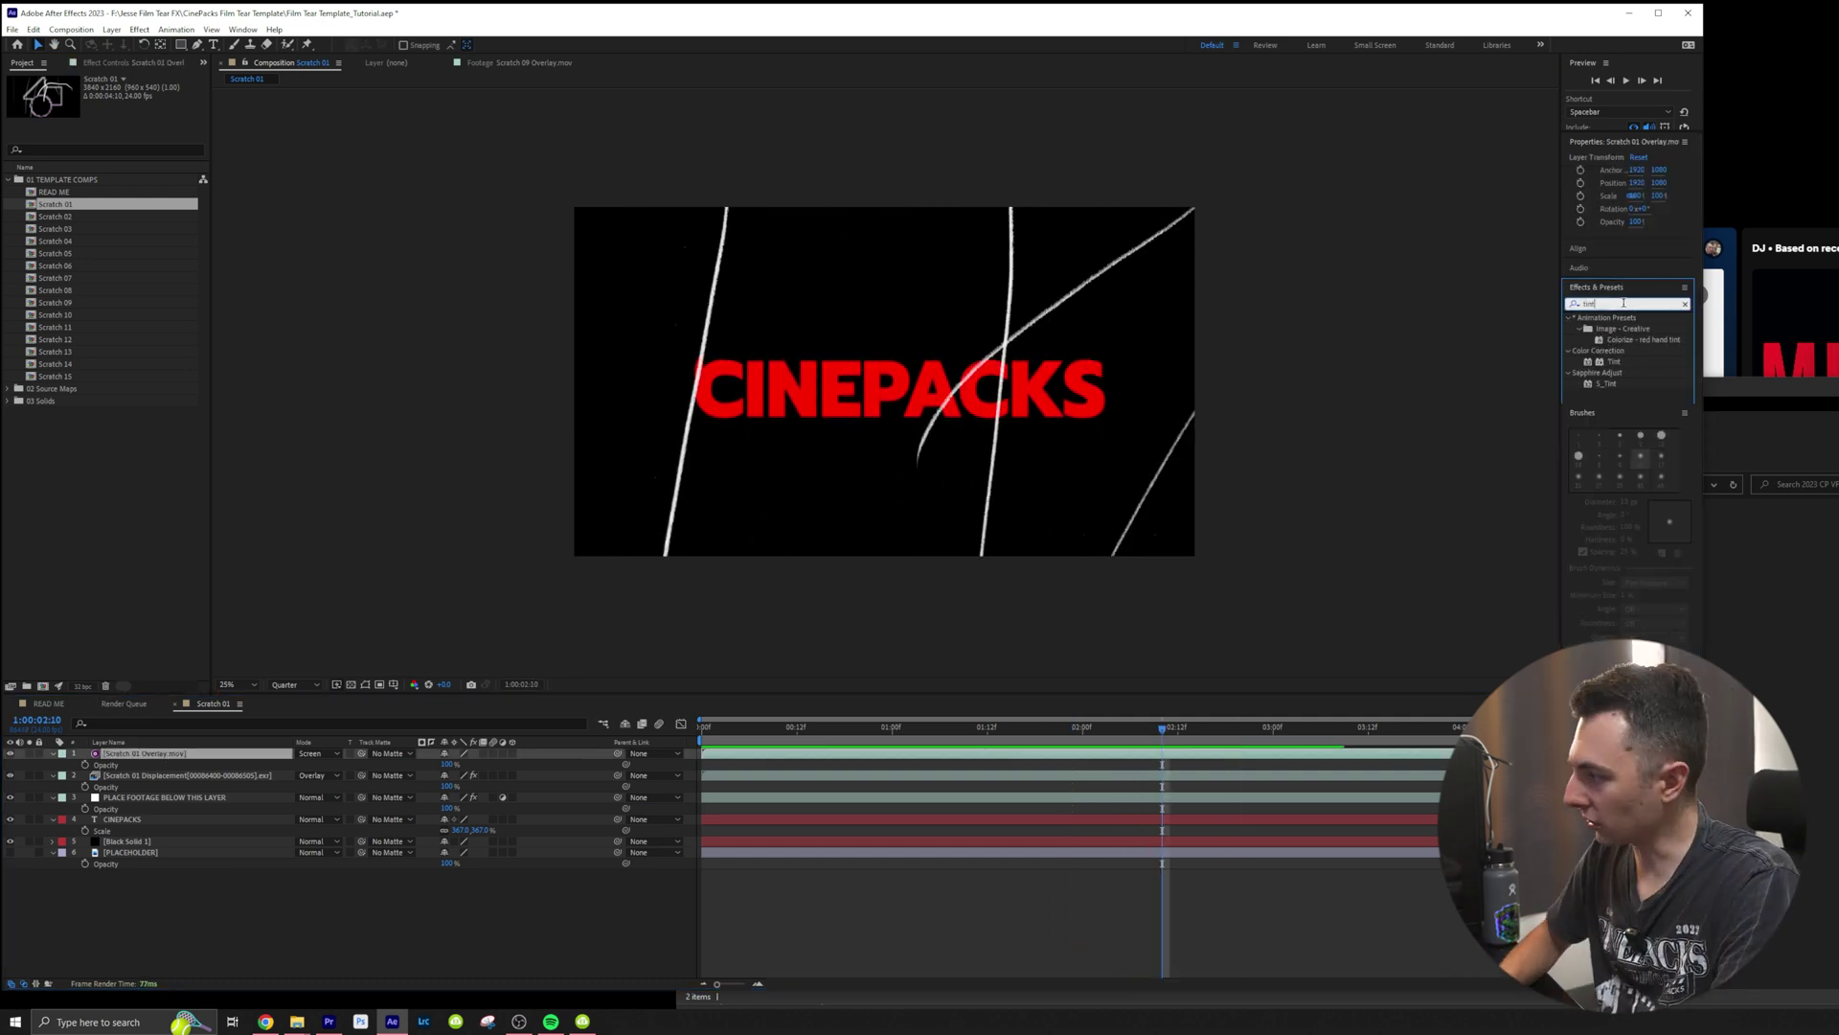
drag(1615, 361, 720, 489)
Step: Set Tint's Map White To colour to cyan 00DEFF
click(123, 112)
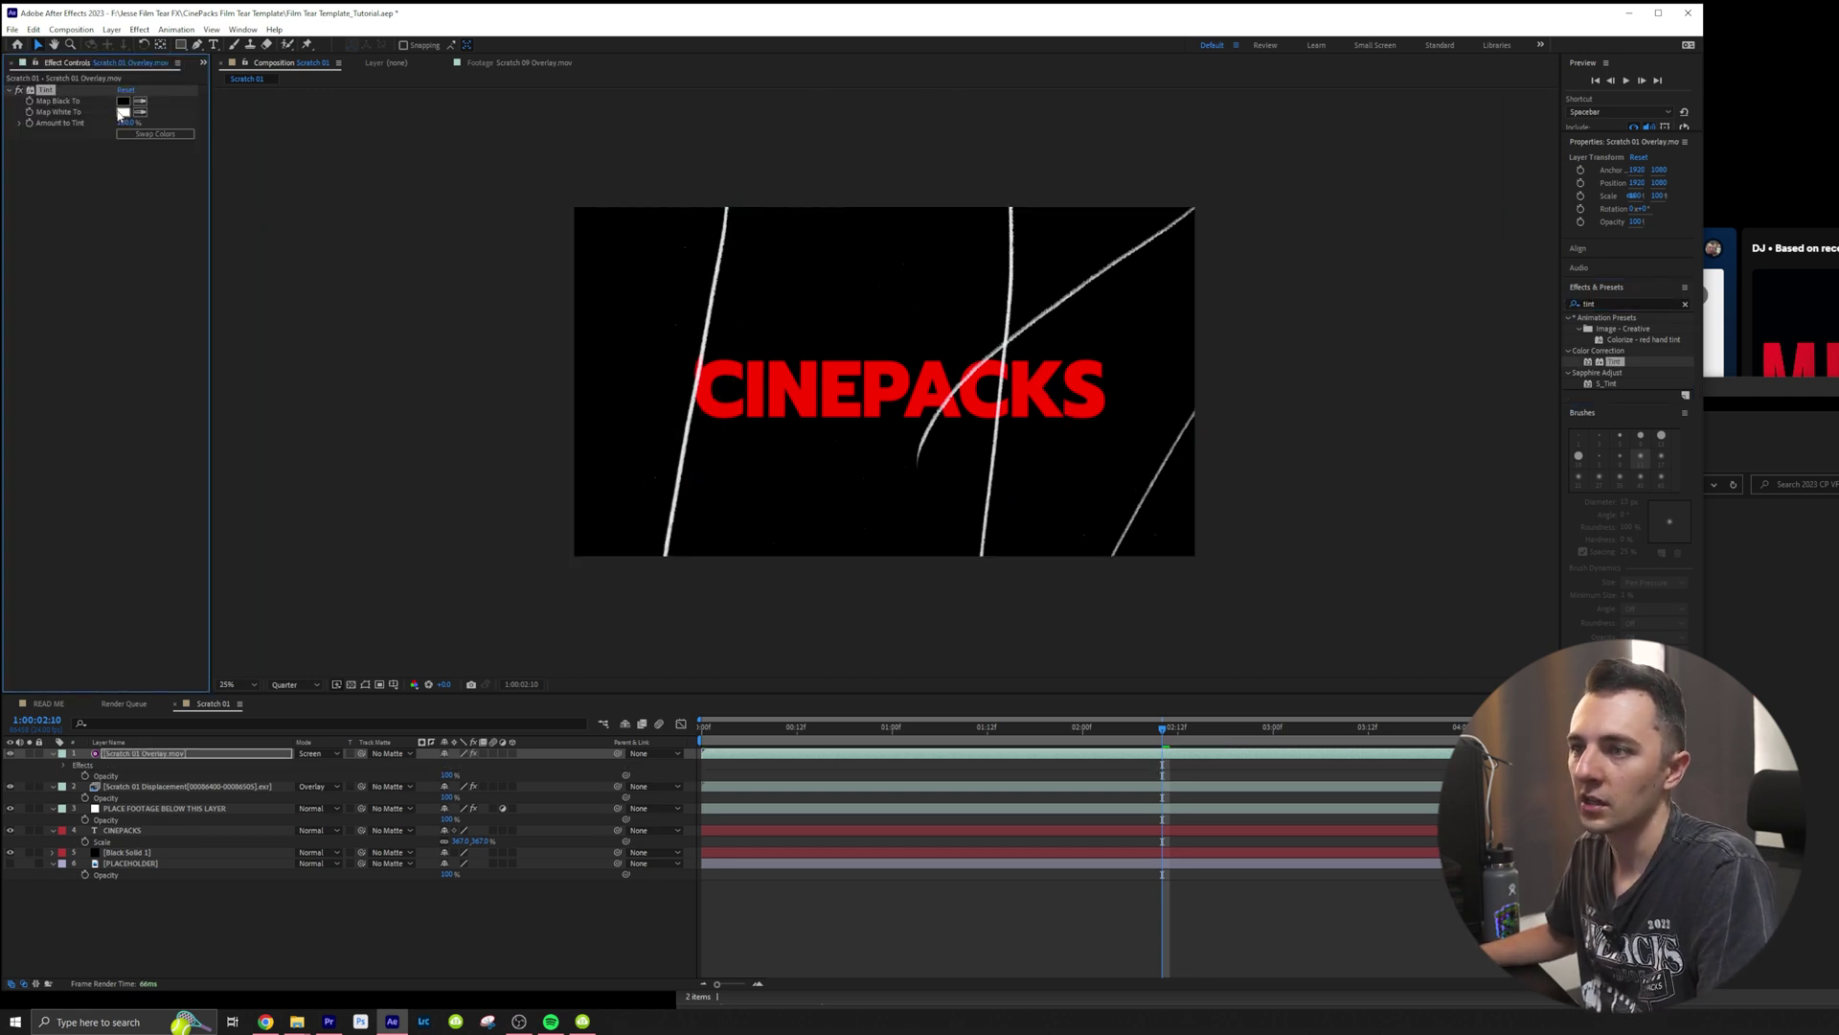
drag(1197, 530, 1328, 383)
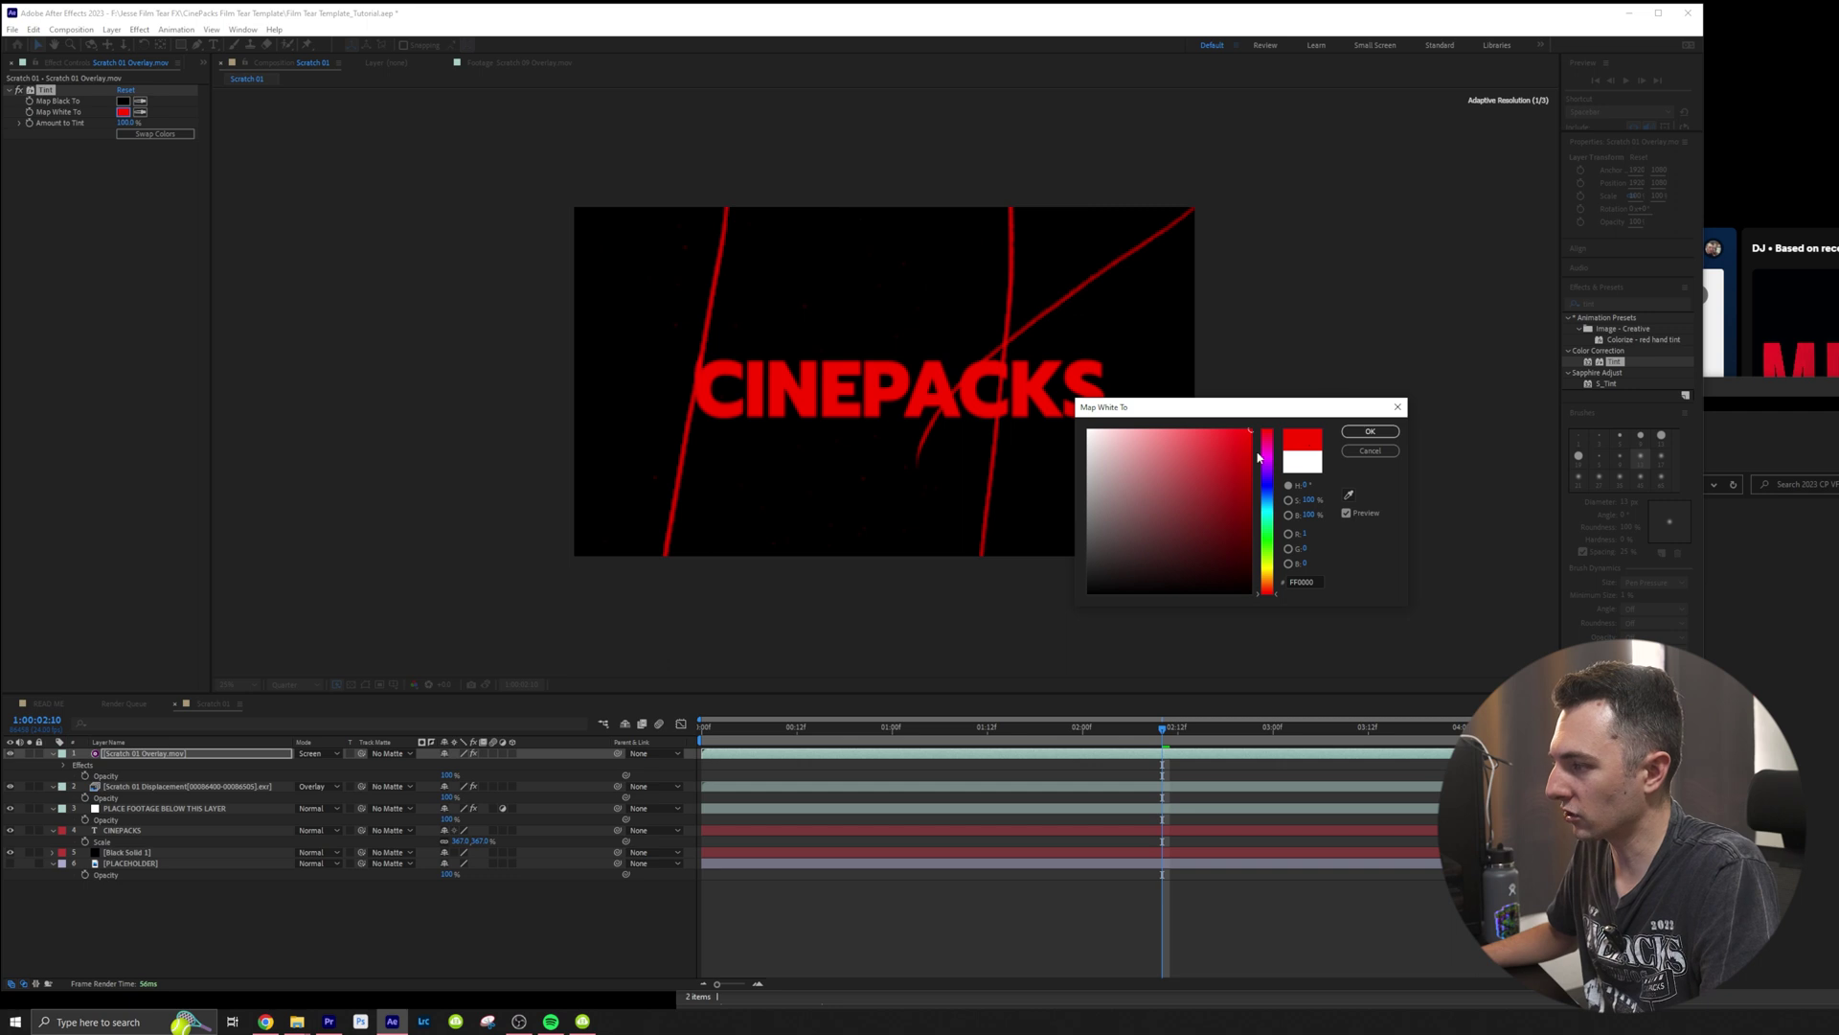
drag(1270, 509, 1272, 513)
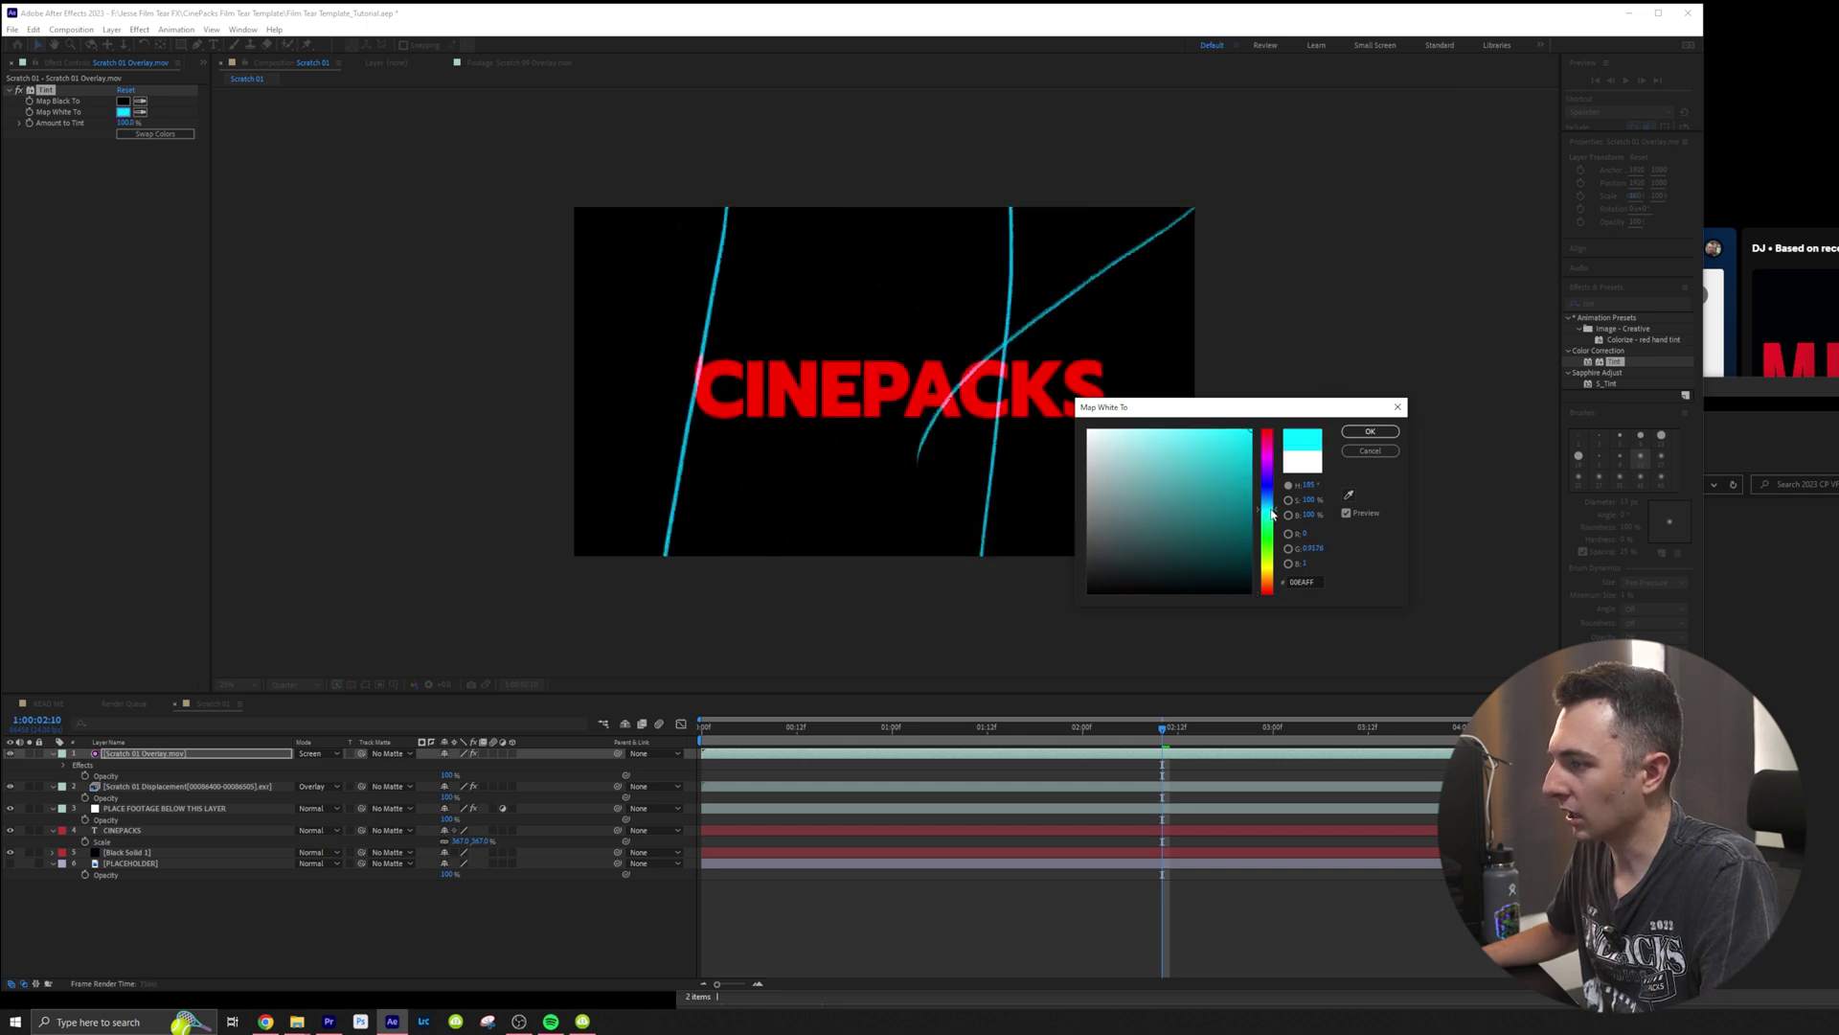
click(1370, 431)
click(1601, 302)
Step: Add Deep Glow to the scratch overlay, preview it, then select the displacement and footage layers
text(glow)
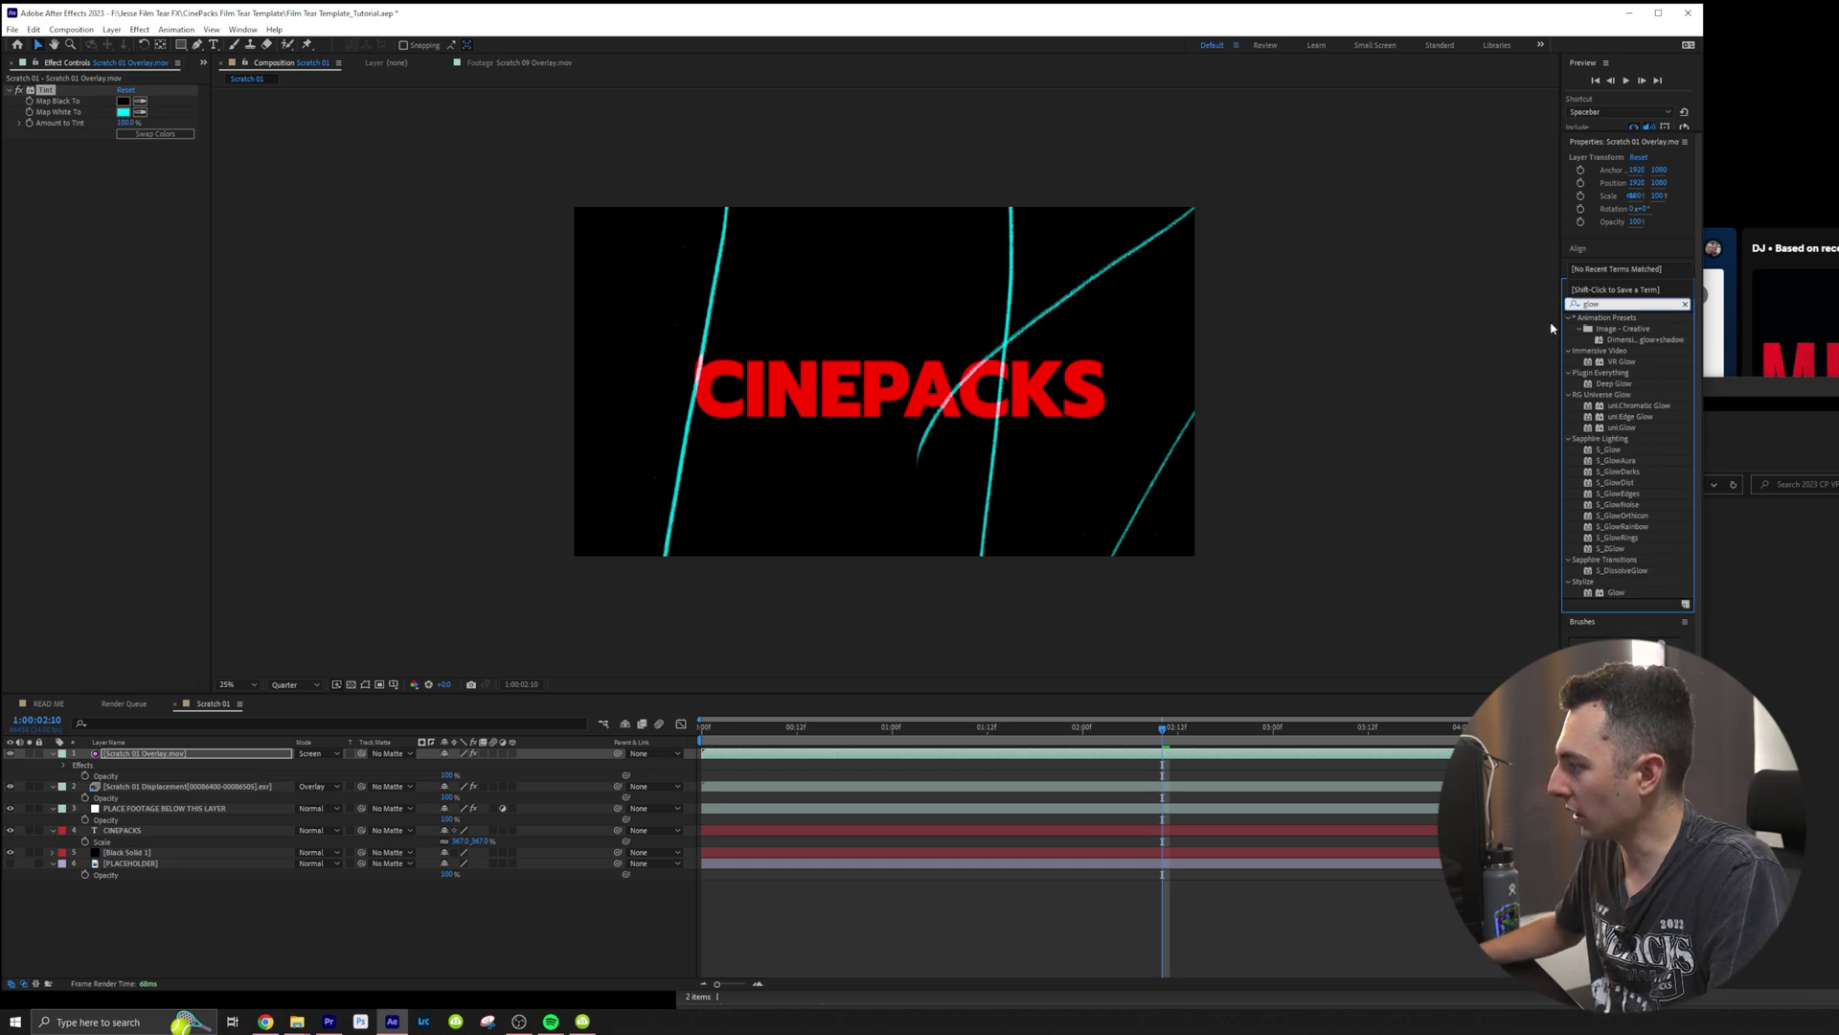
drag(1619, 384, 168, 417)
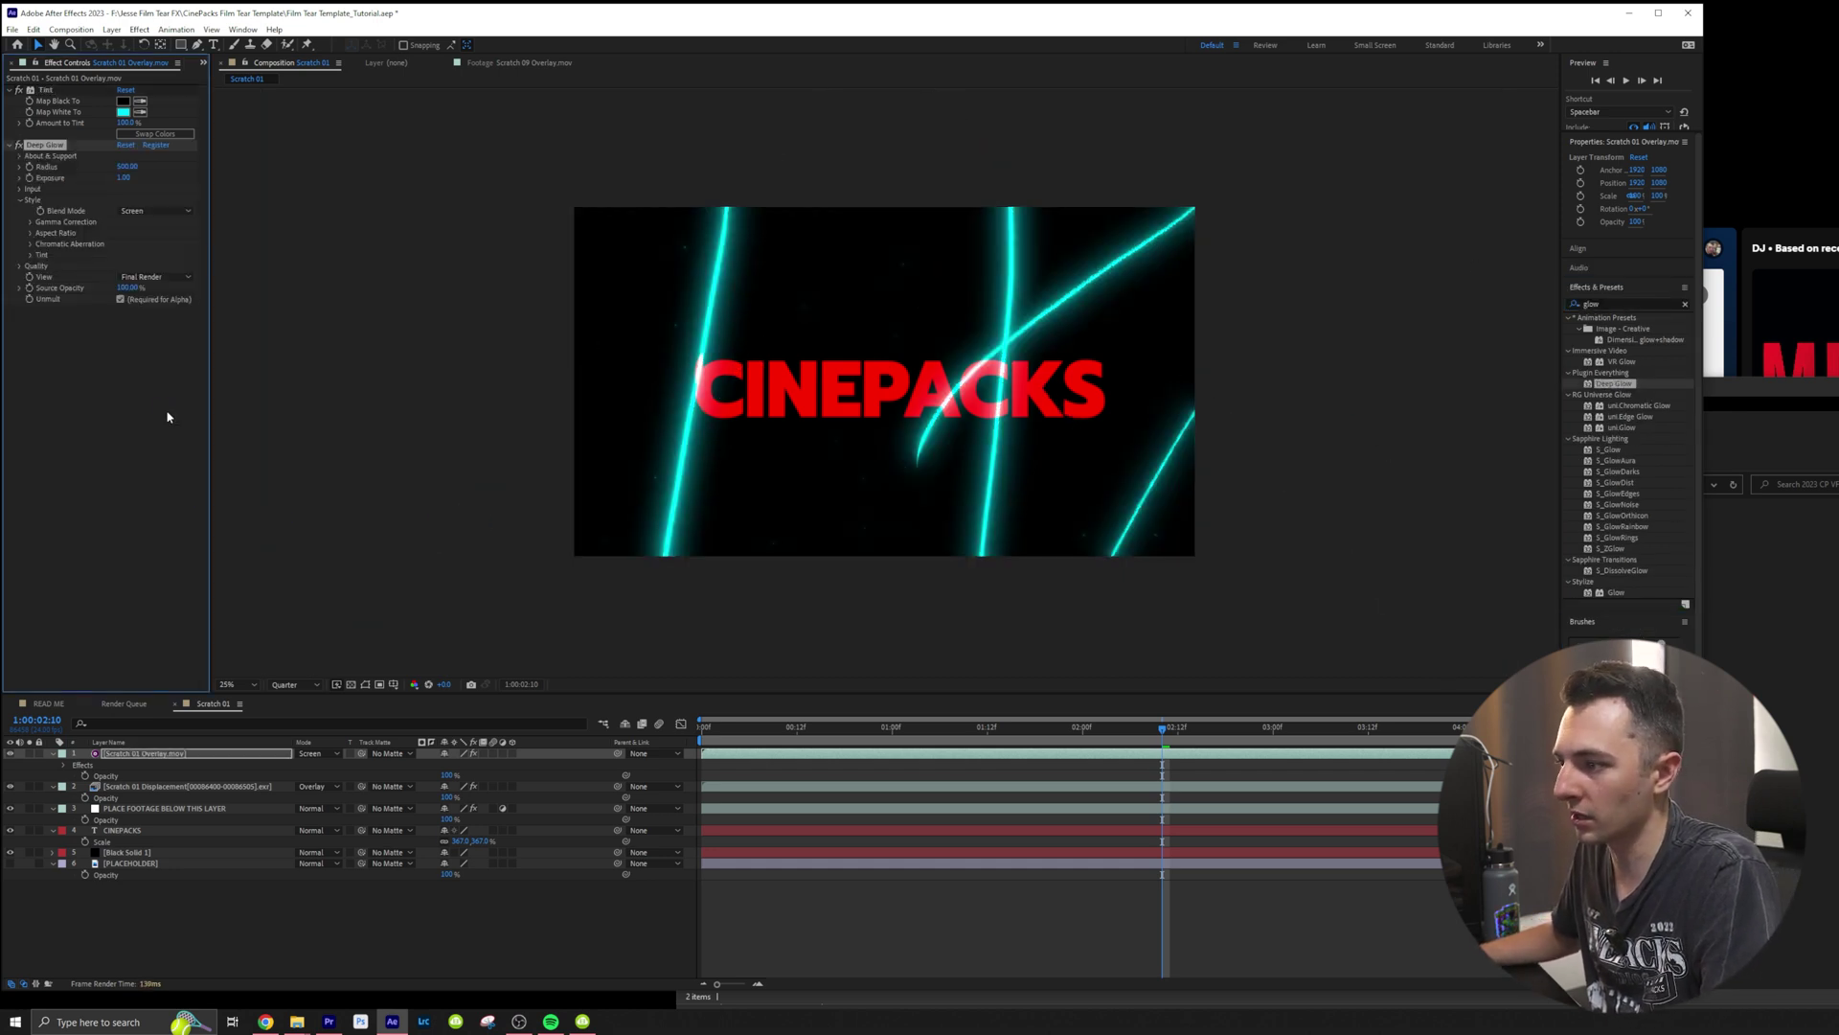
key(space)
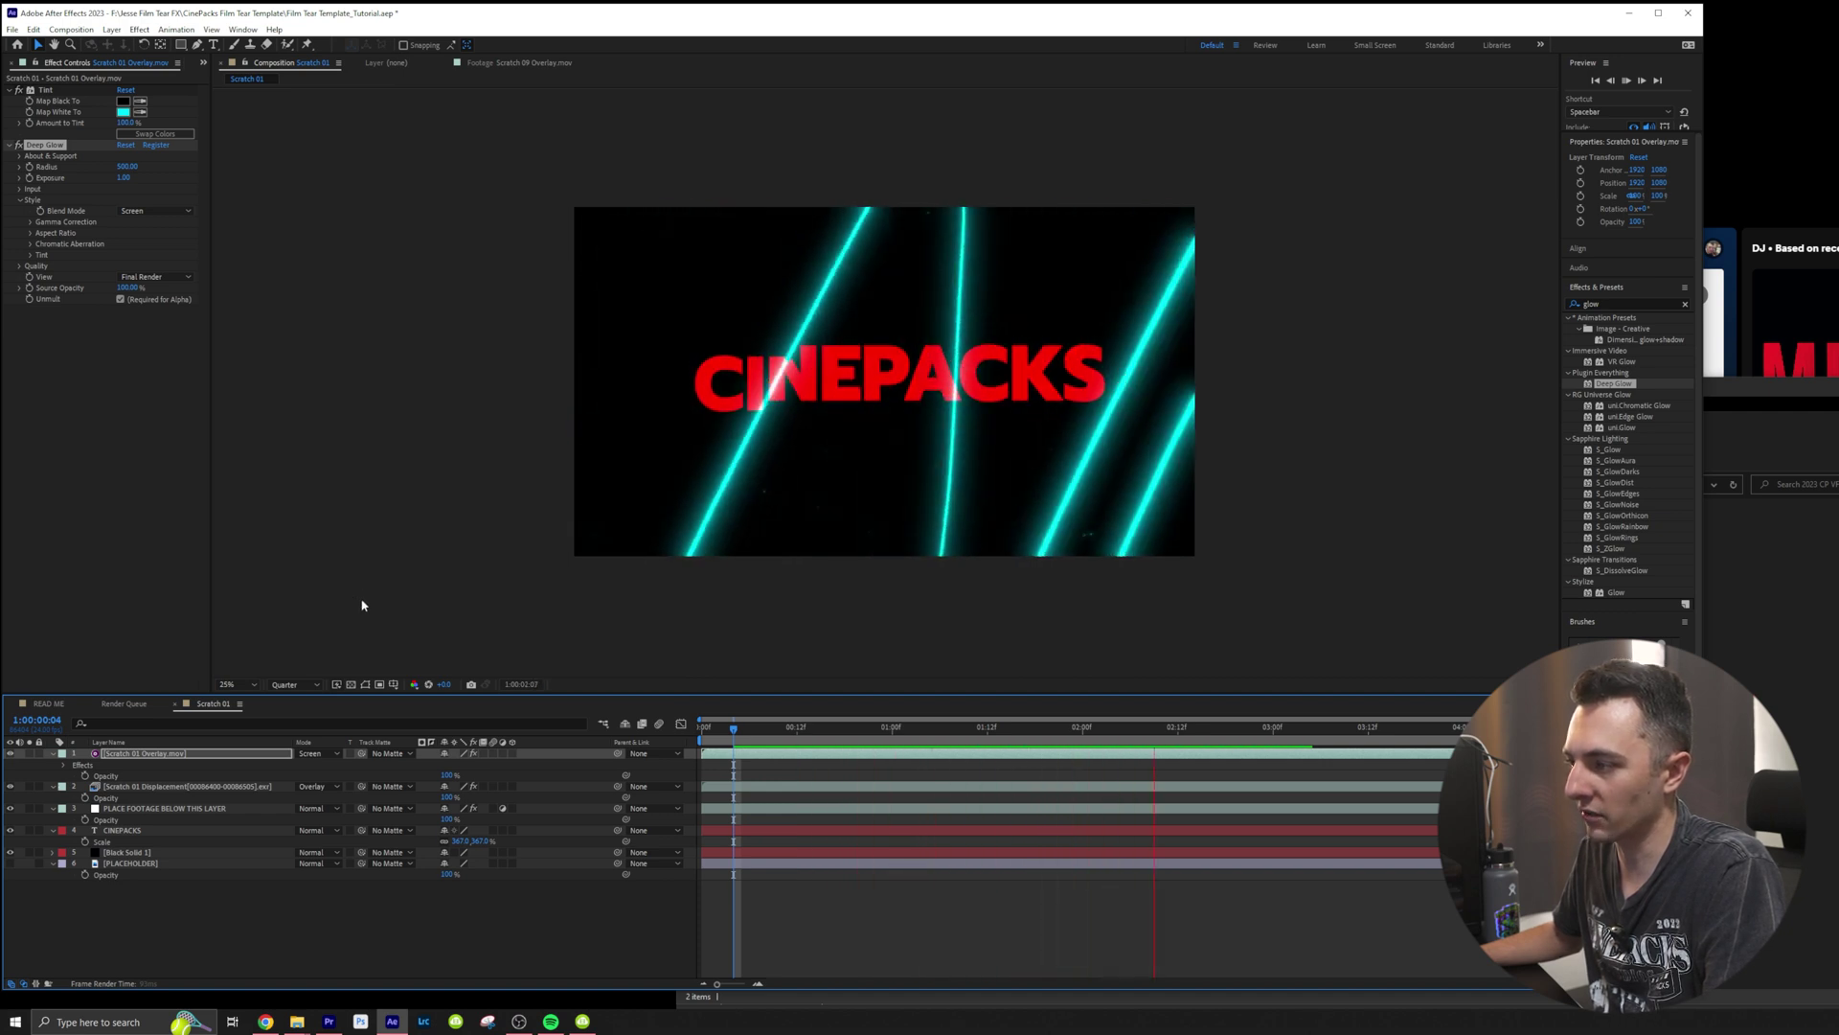
key(space)
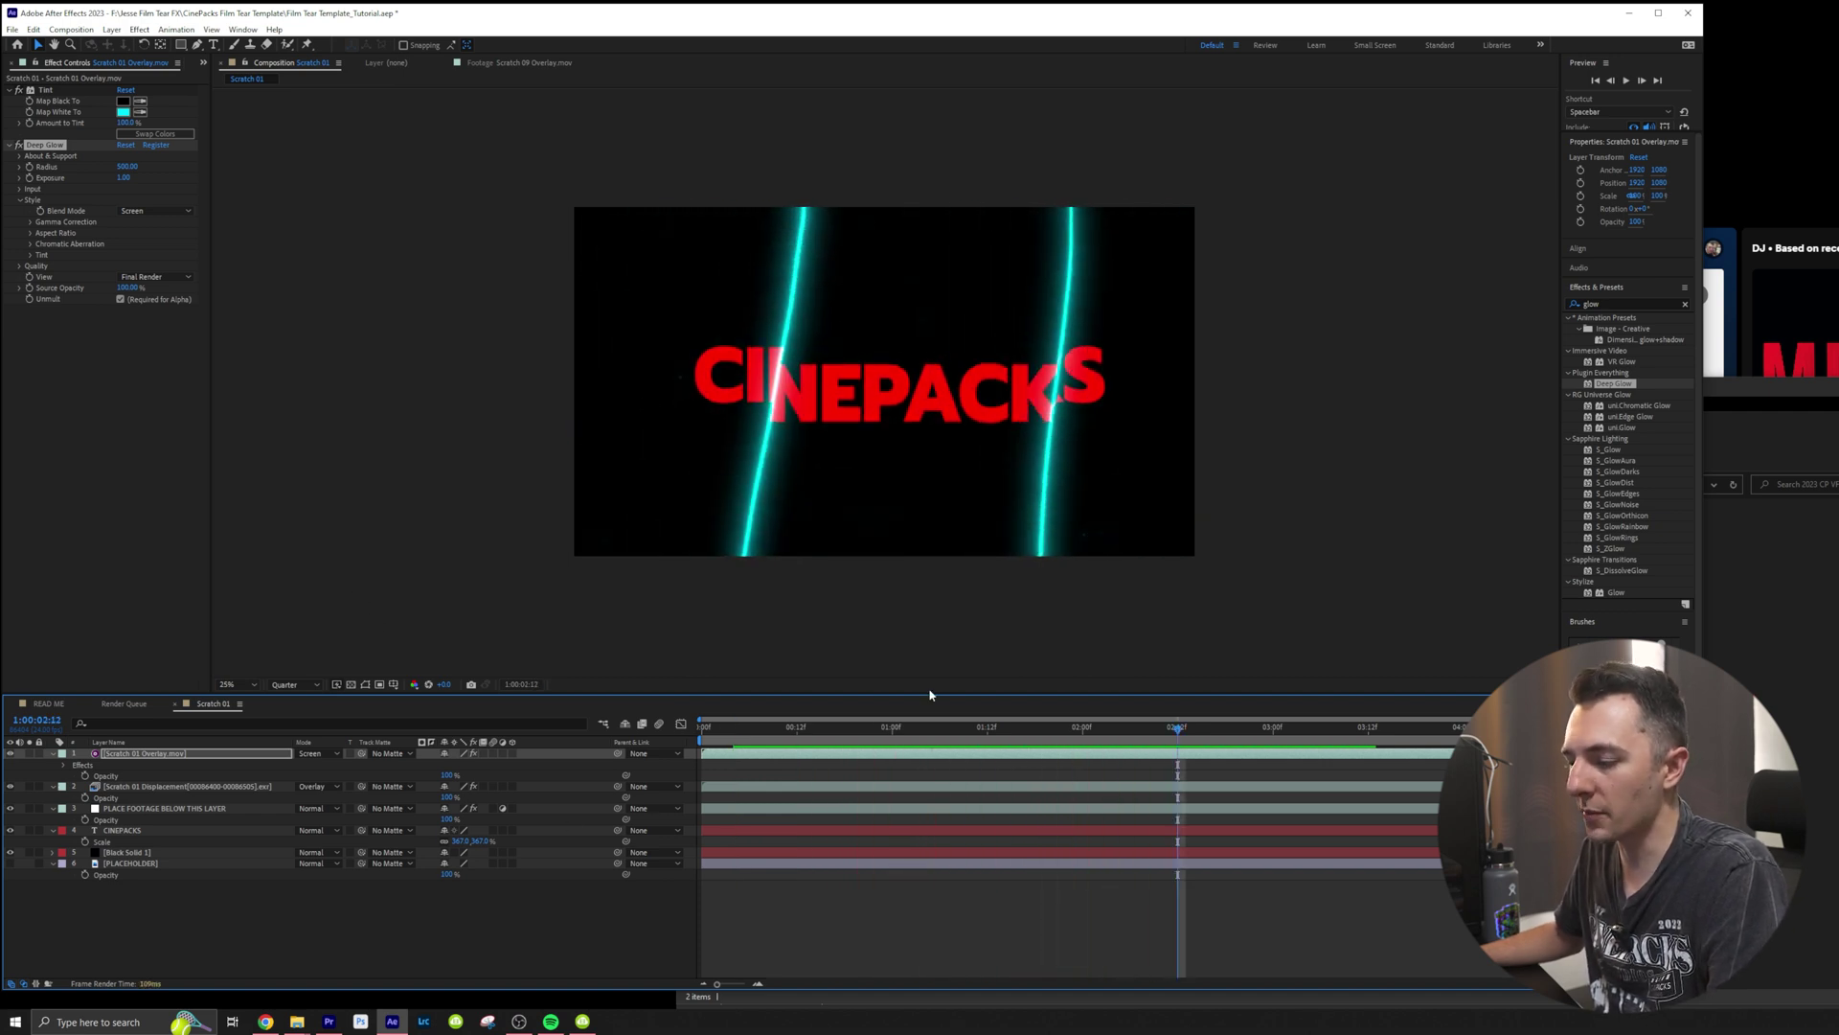
click(154, 788)
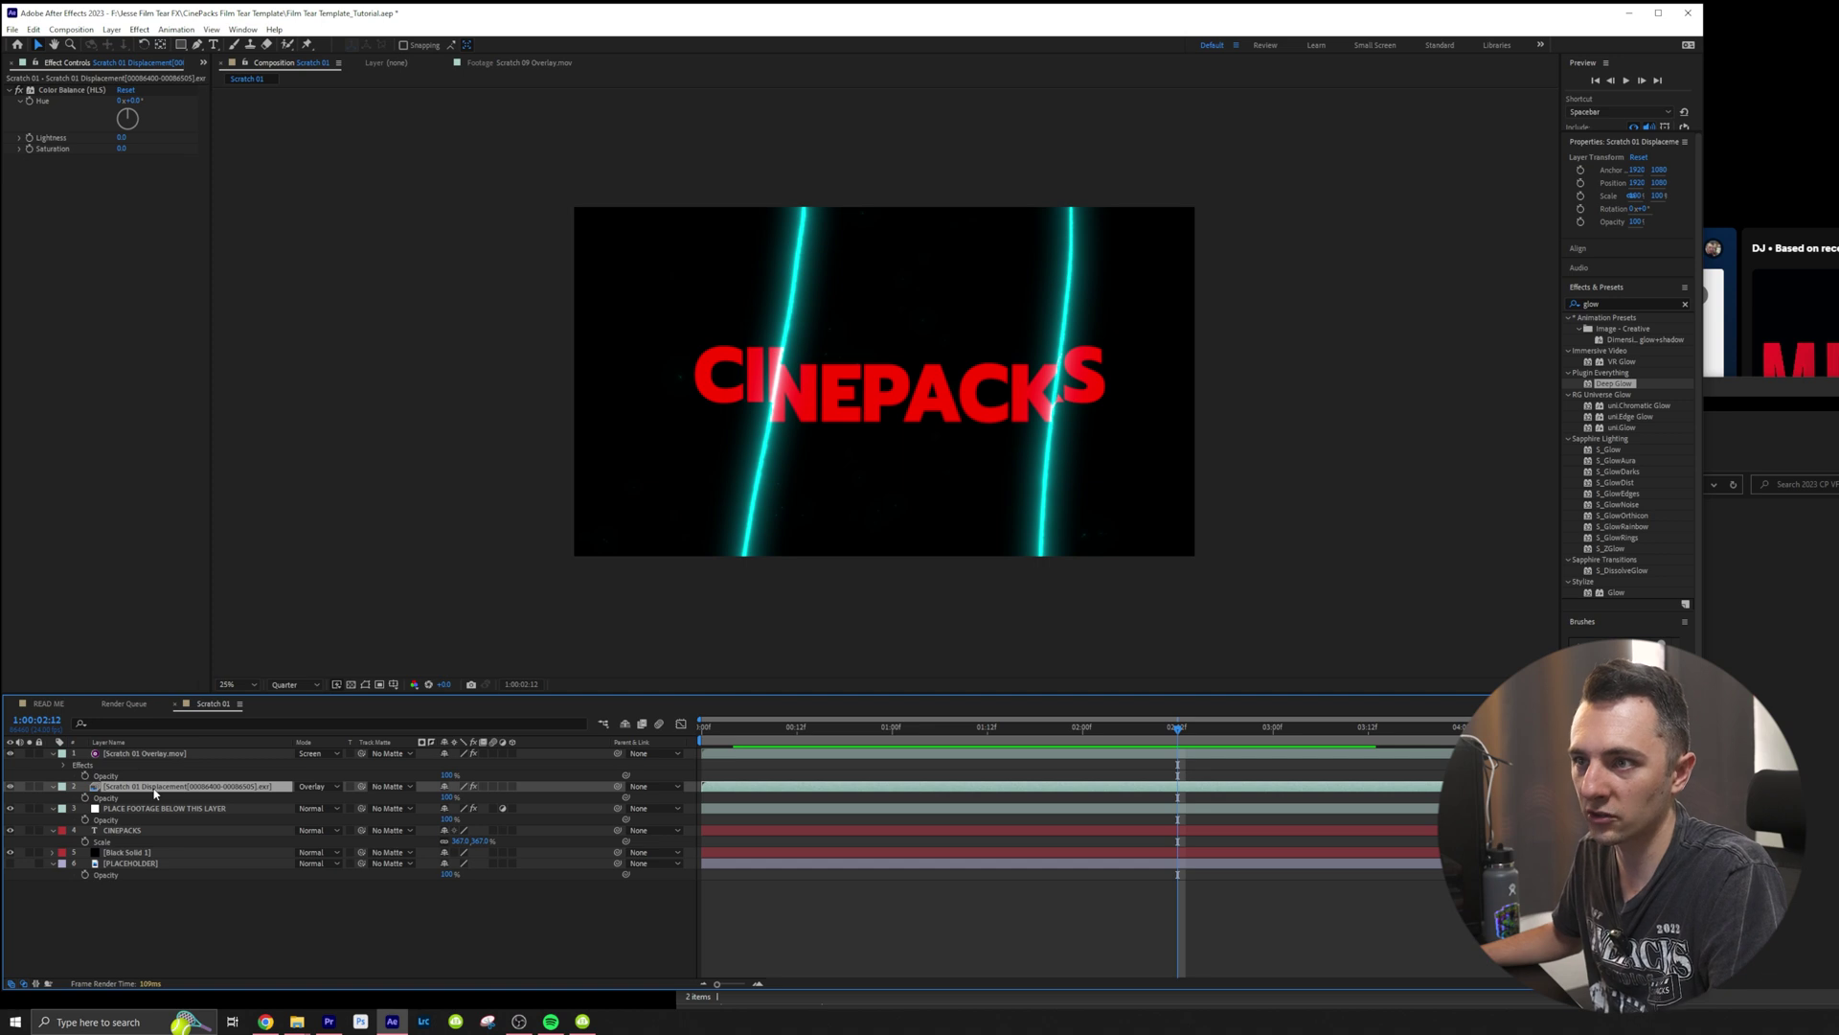
click(152, 811)
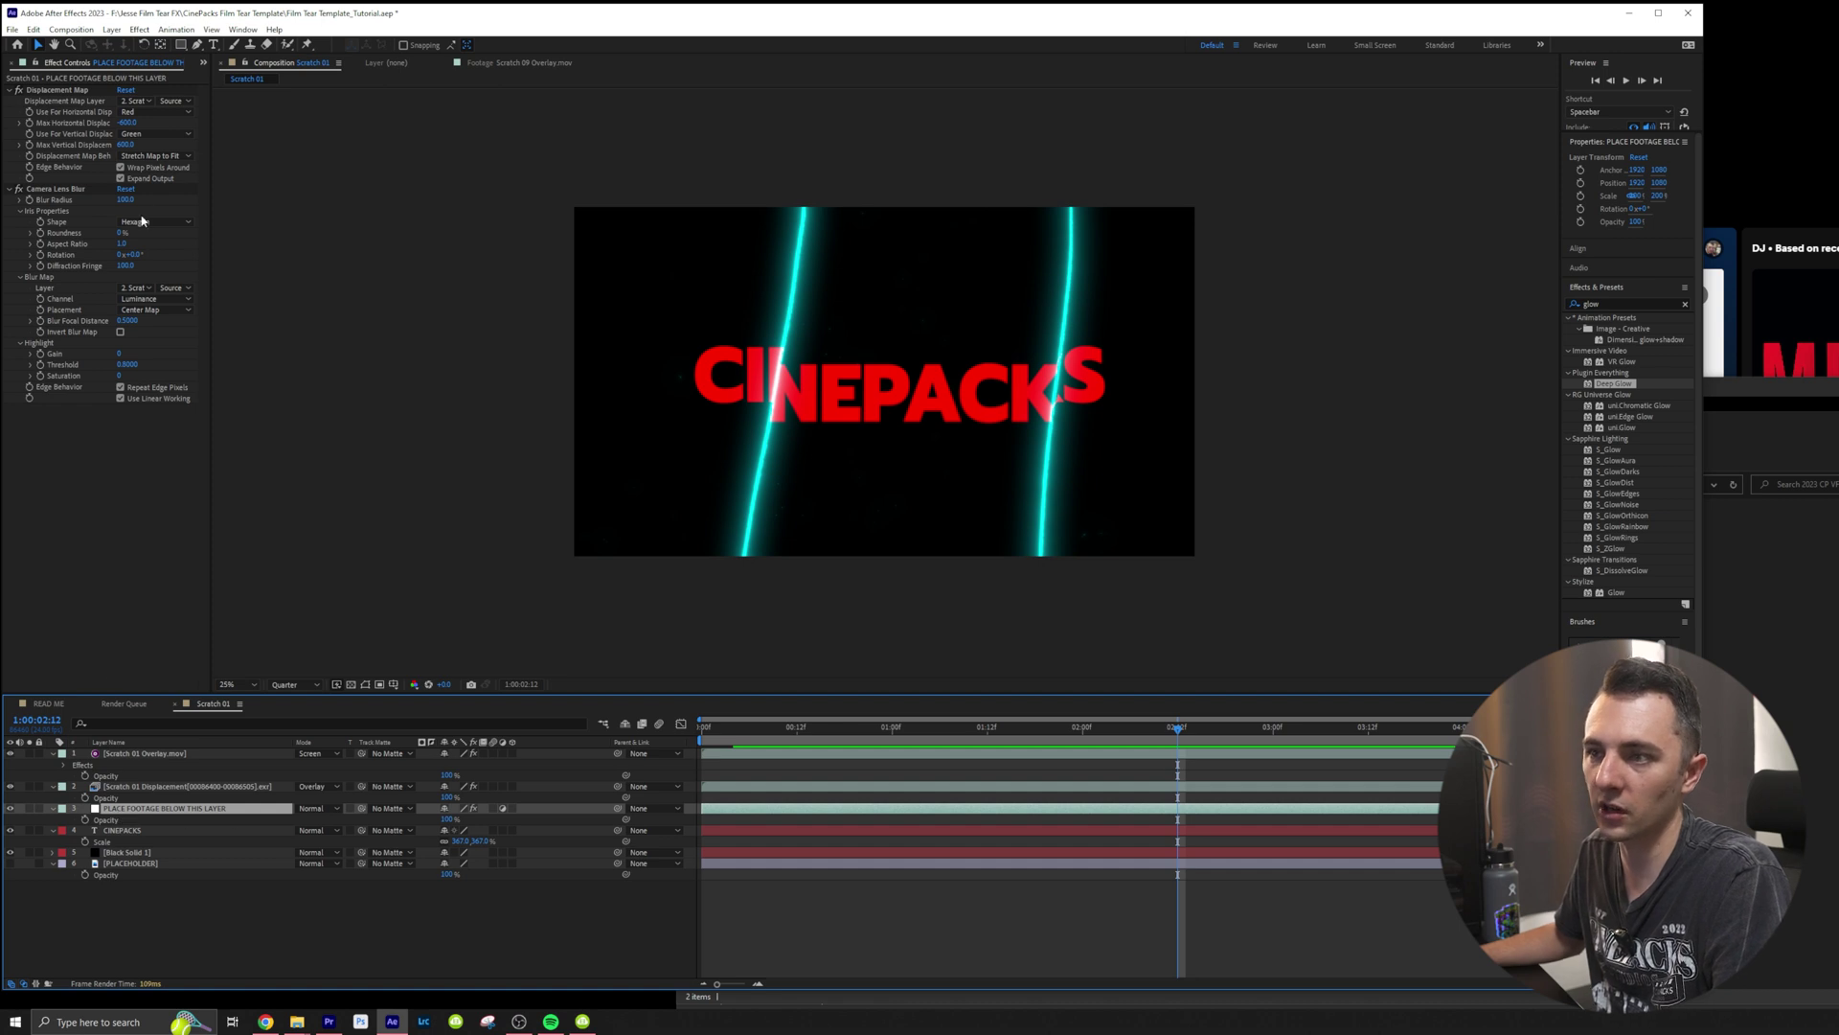
Step: Set the footage layer's Camera Lens Blur radius to 500 and adjust Max Vertical Displacement
drag(124, 199, 479, 290)
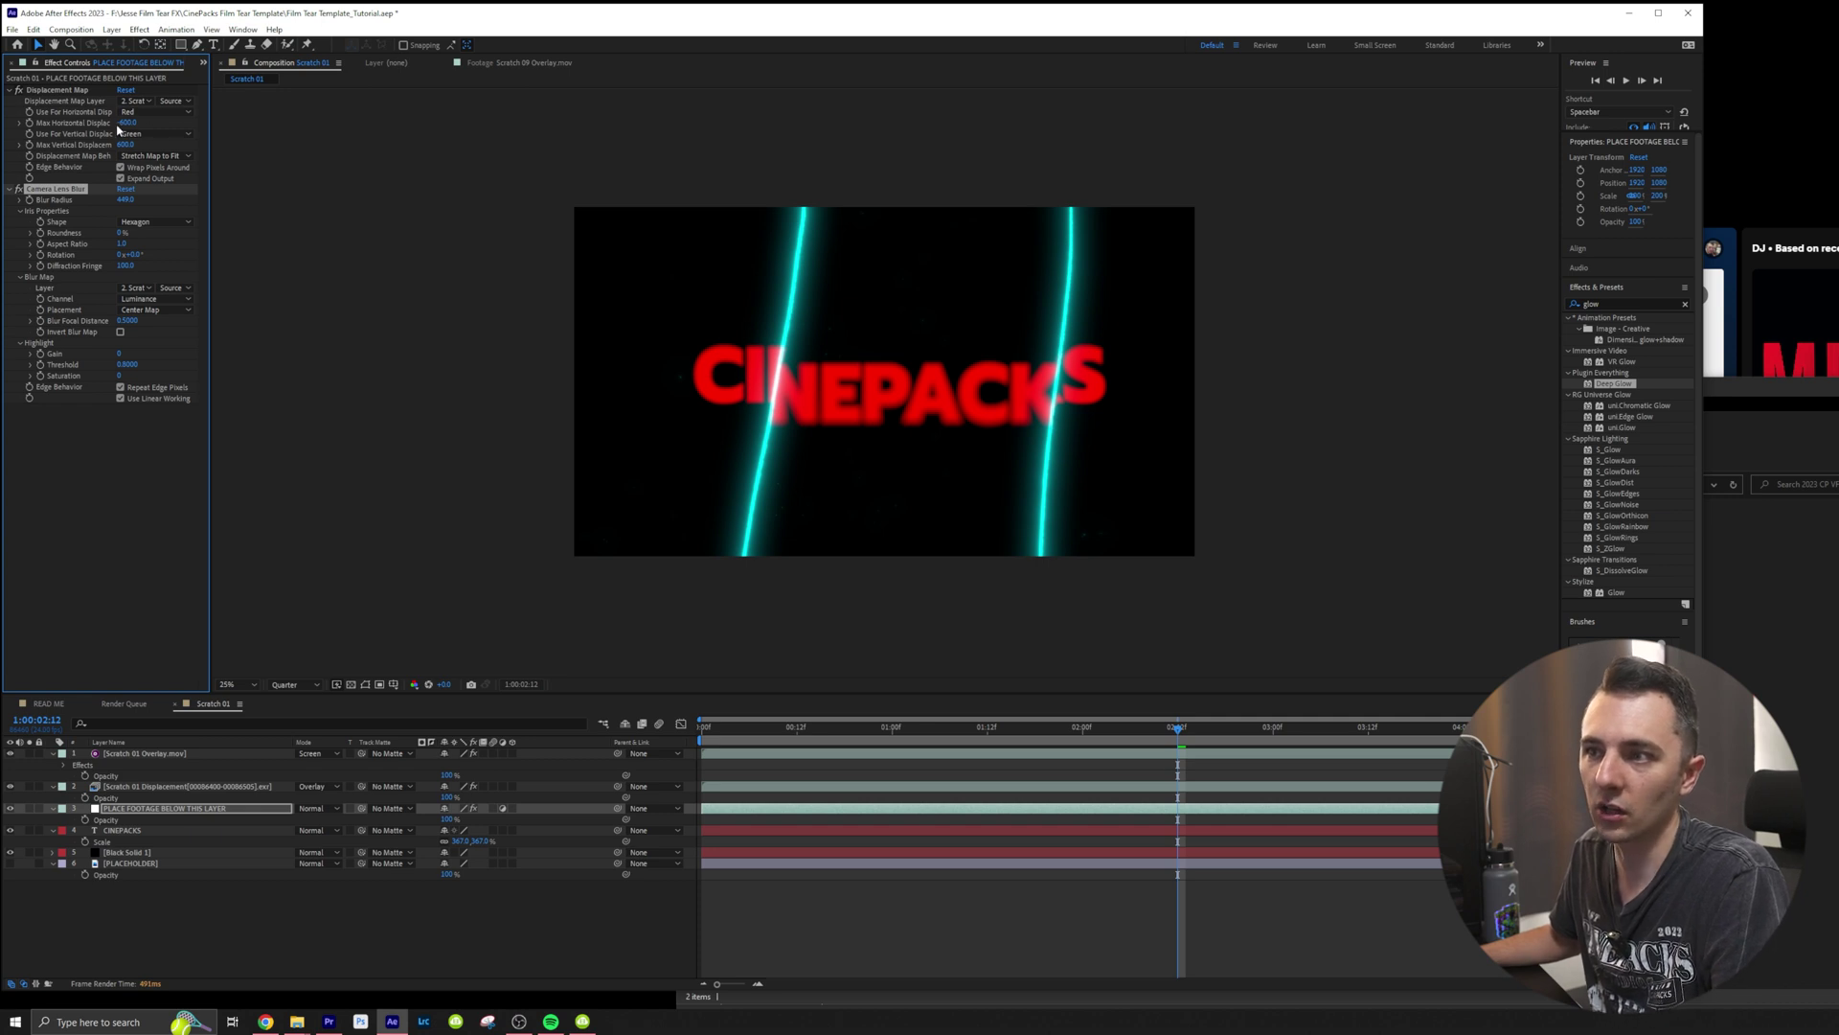
text(7000)
key(Return)
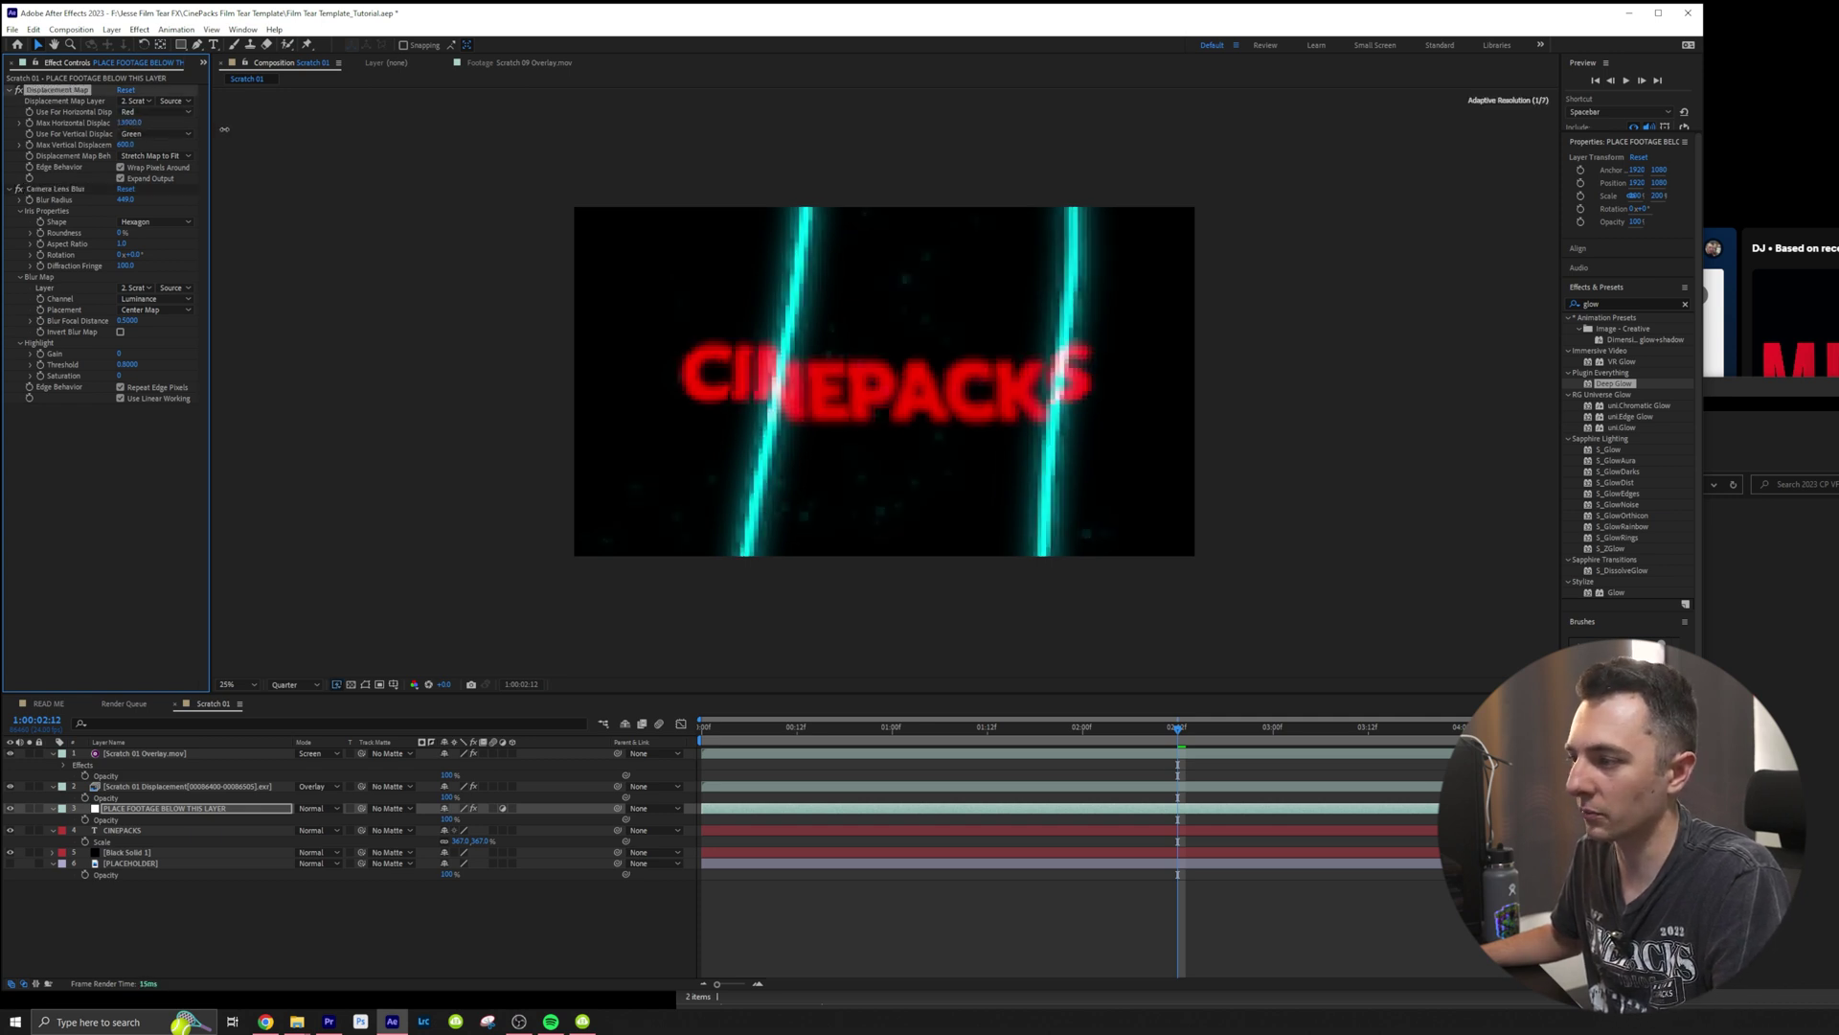
key(ctrl+z)
drag(137, 143, 153, 166)
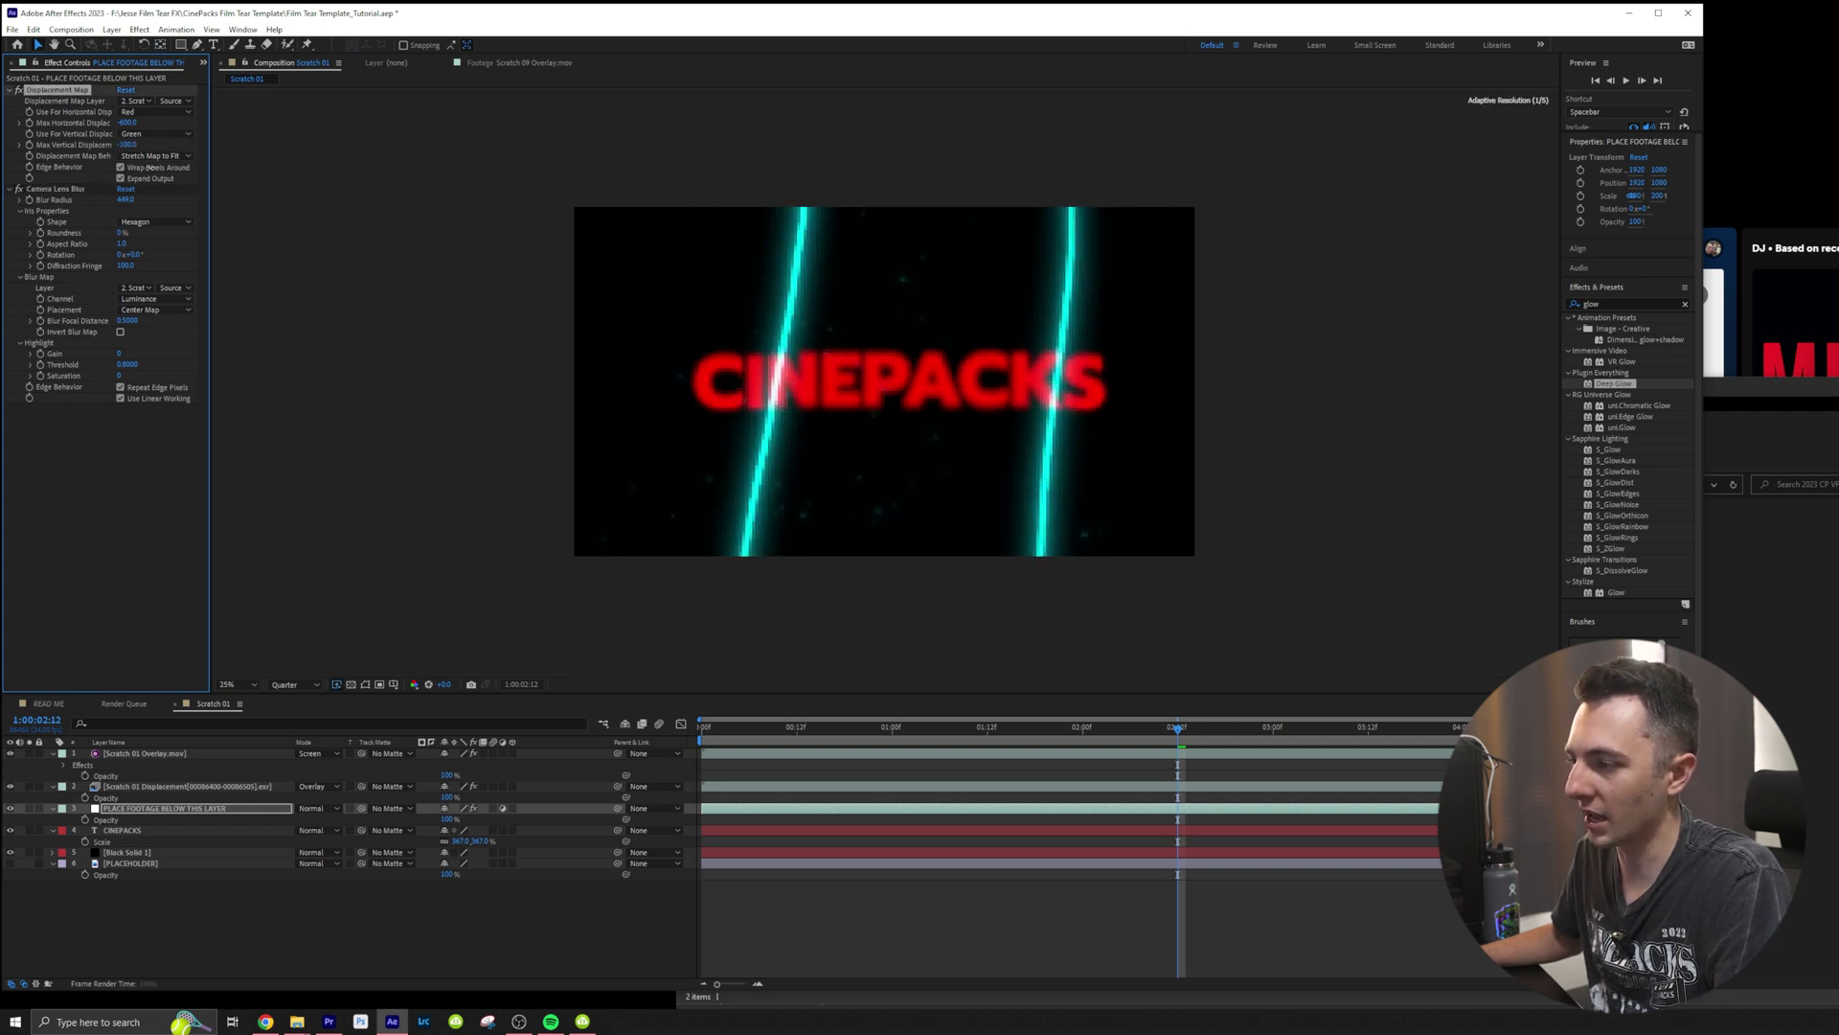
key(ctrl+z)
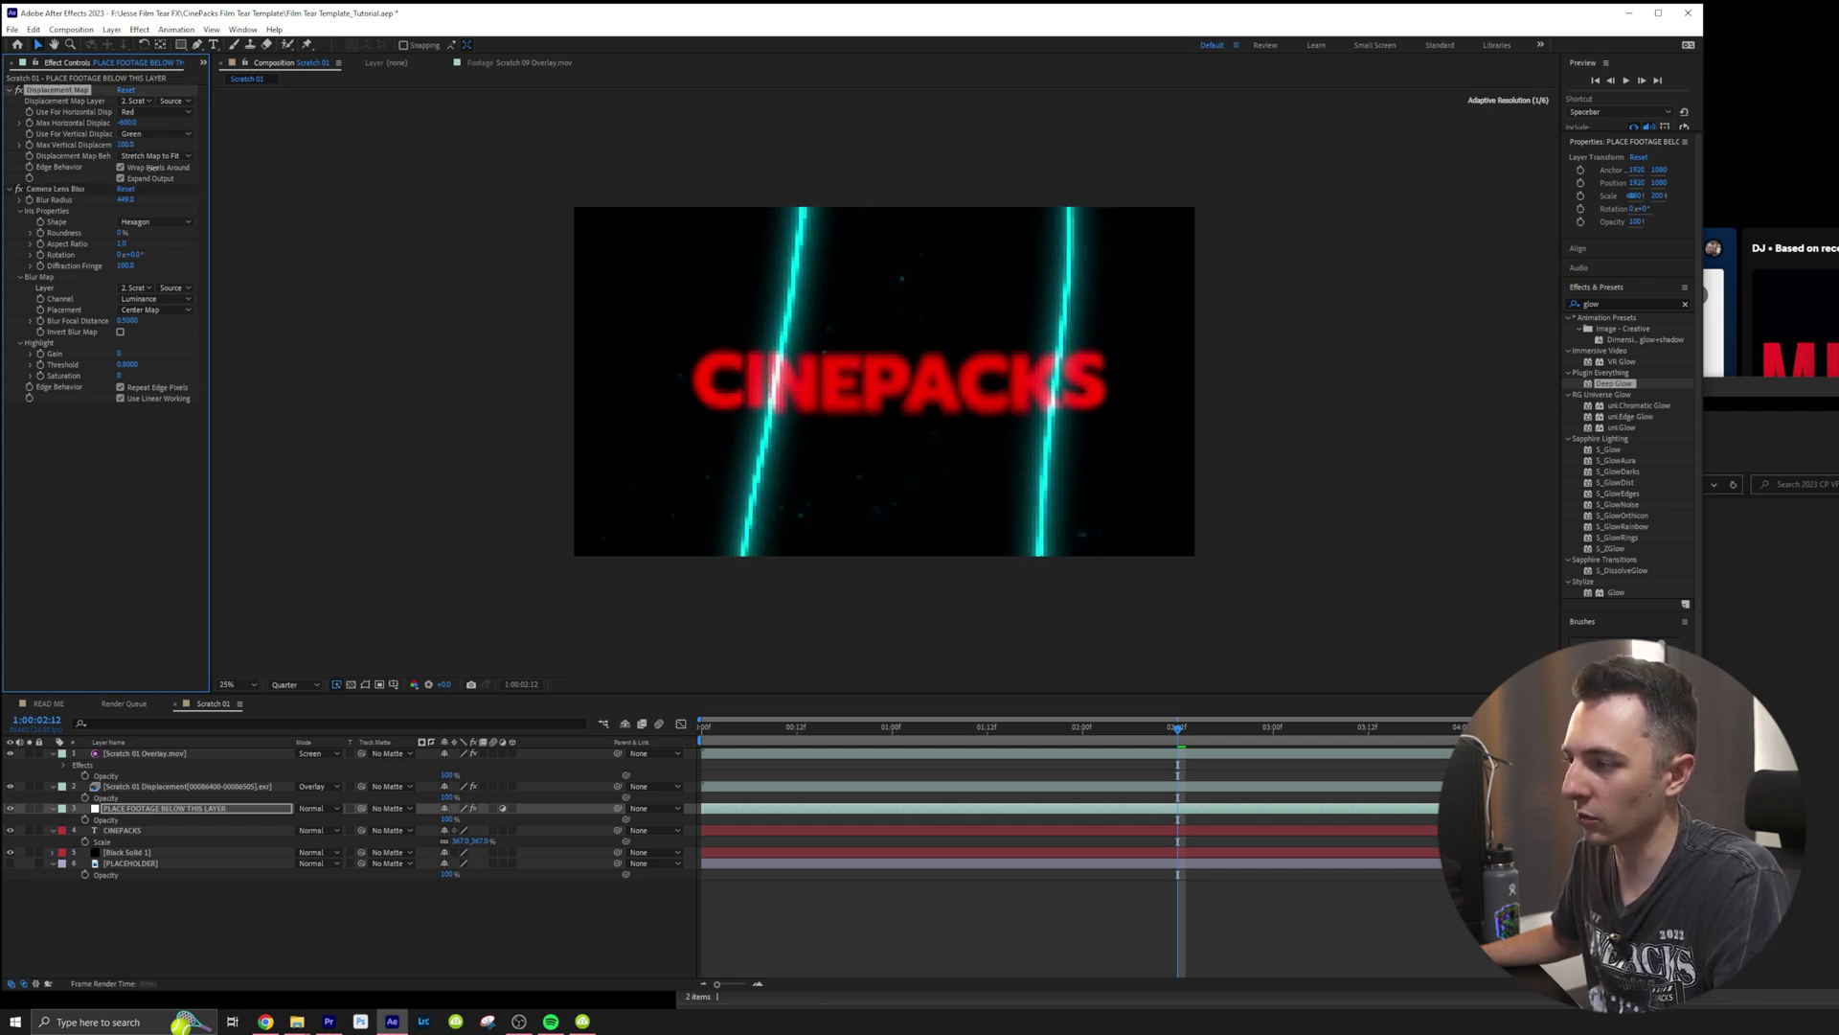
drag(124, 199, 195, 198)
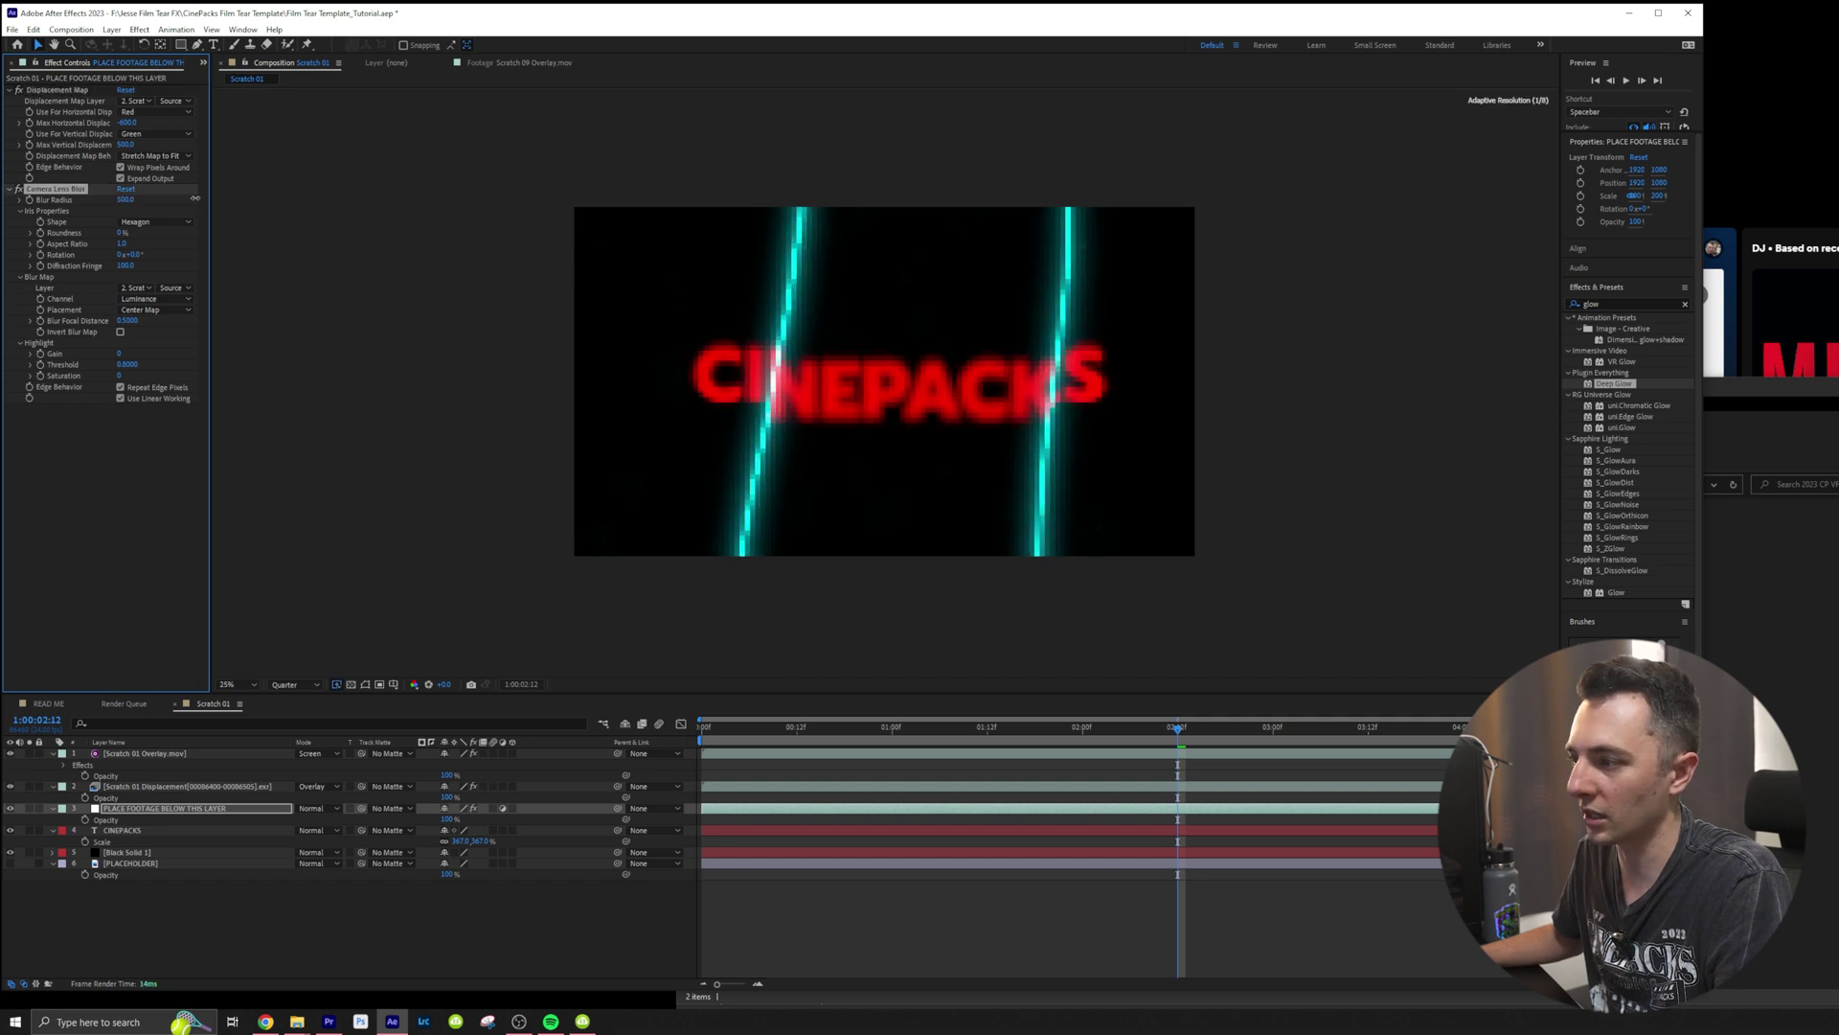
Step: Preview the glowing scratch effect from the start, then open the Scratch 11 composition
drag(756, 744, 709, 746)
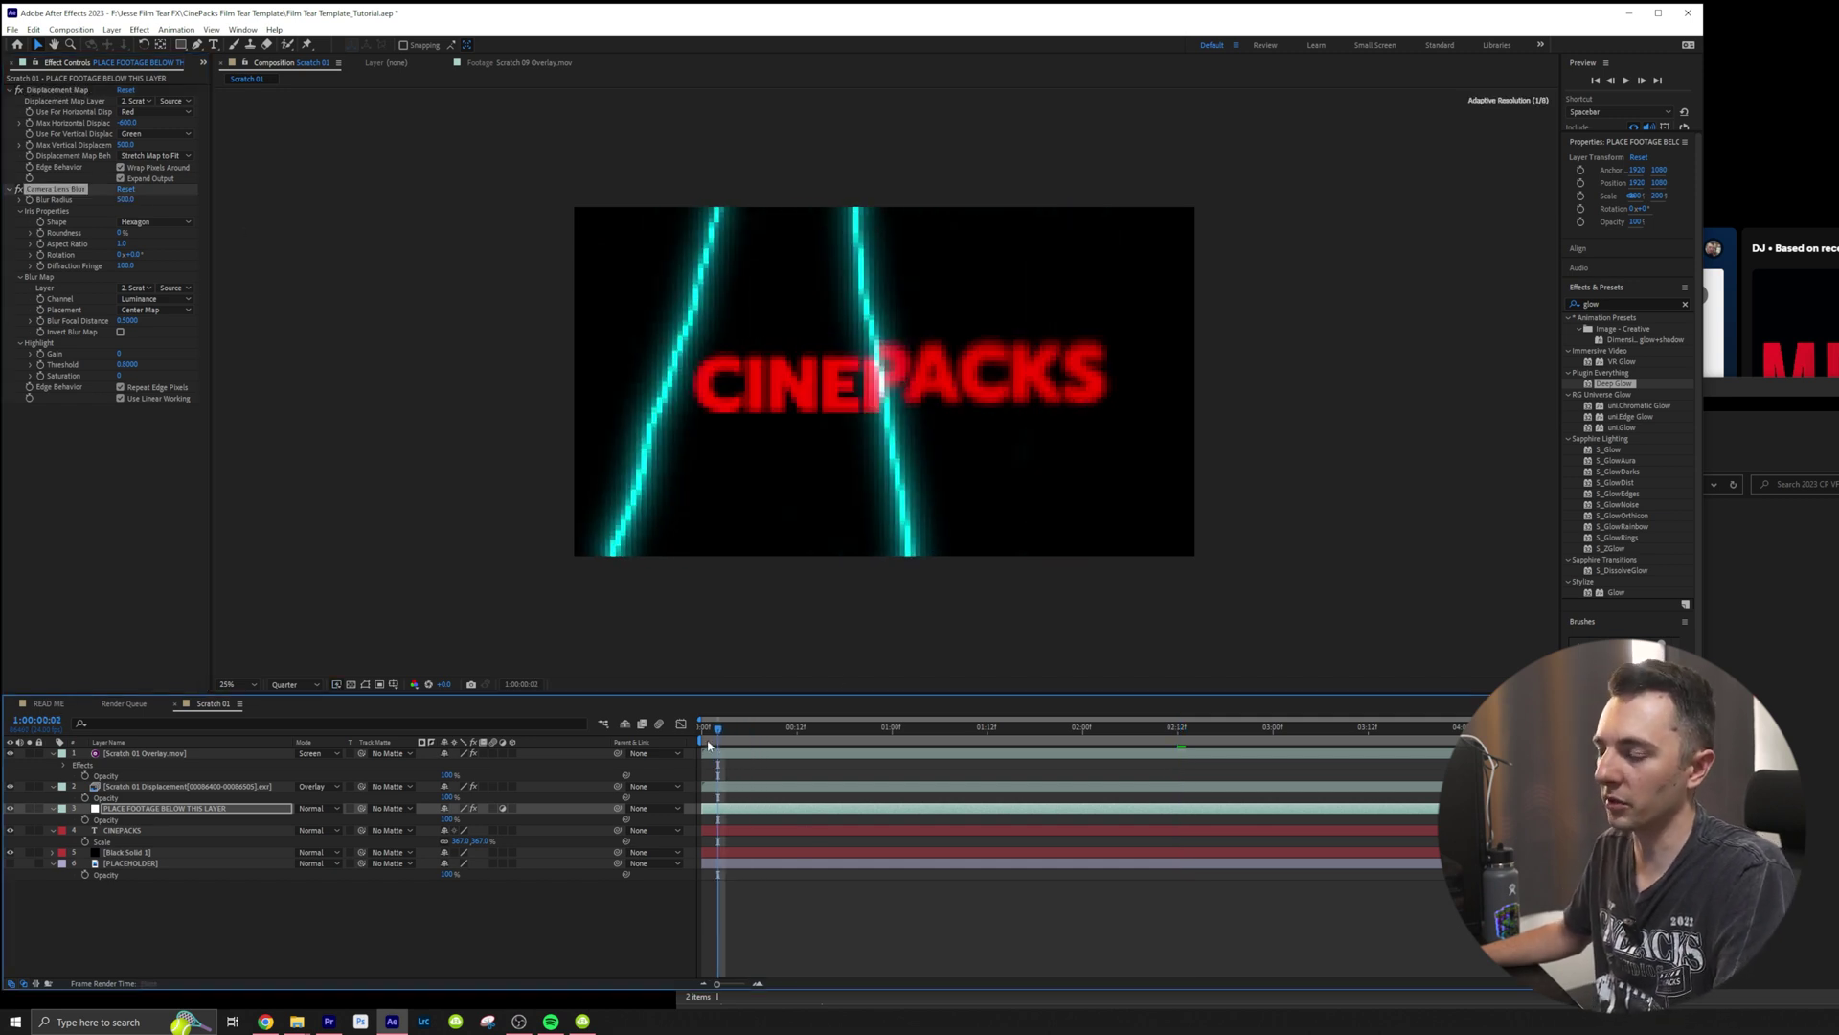
key(space)
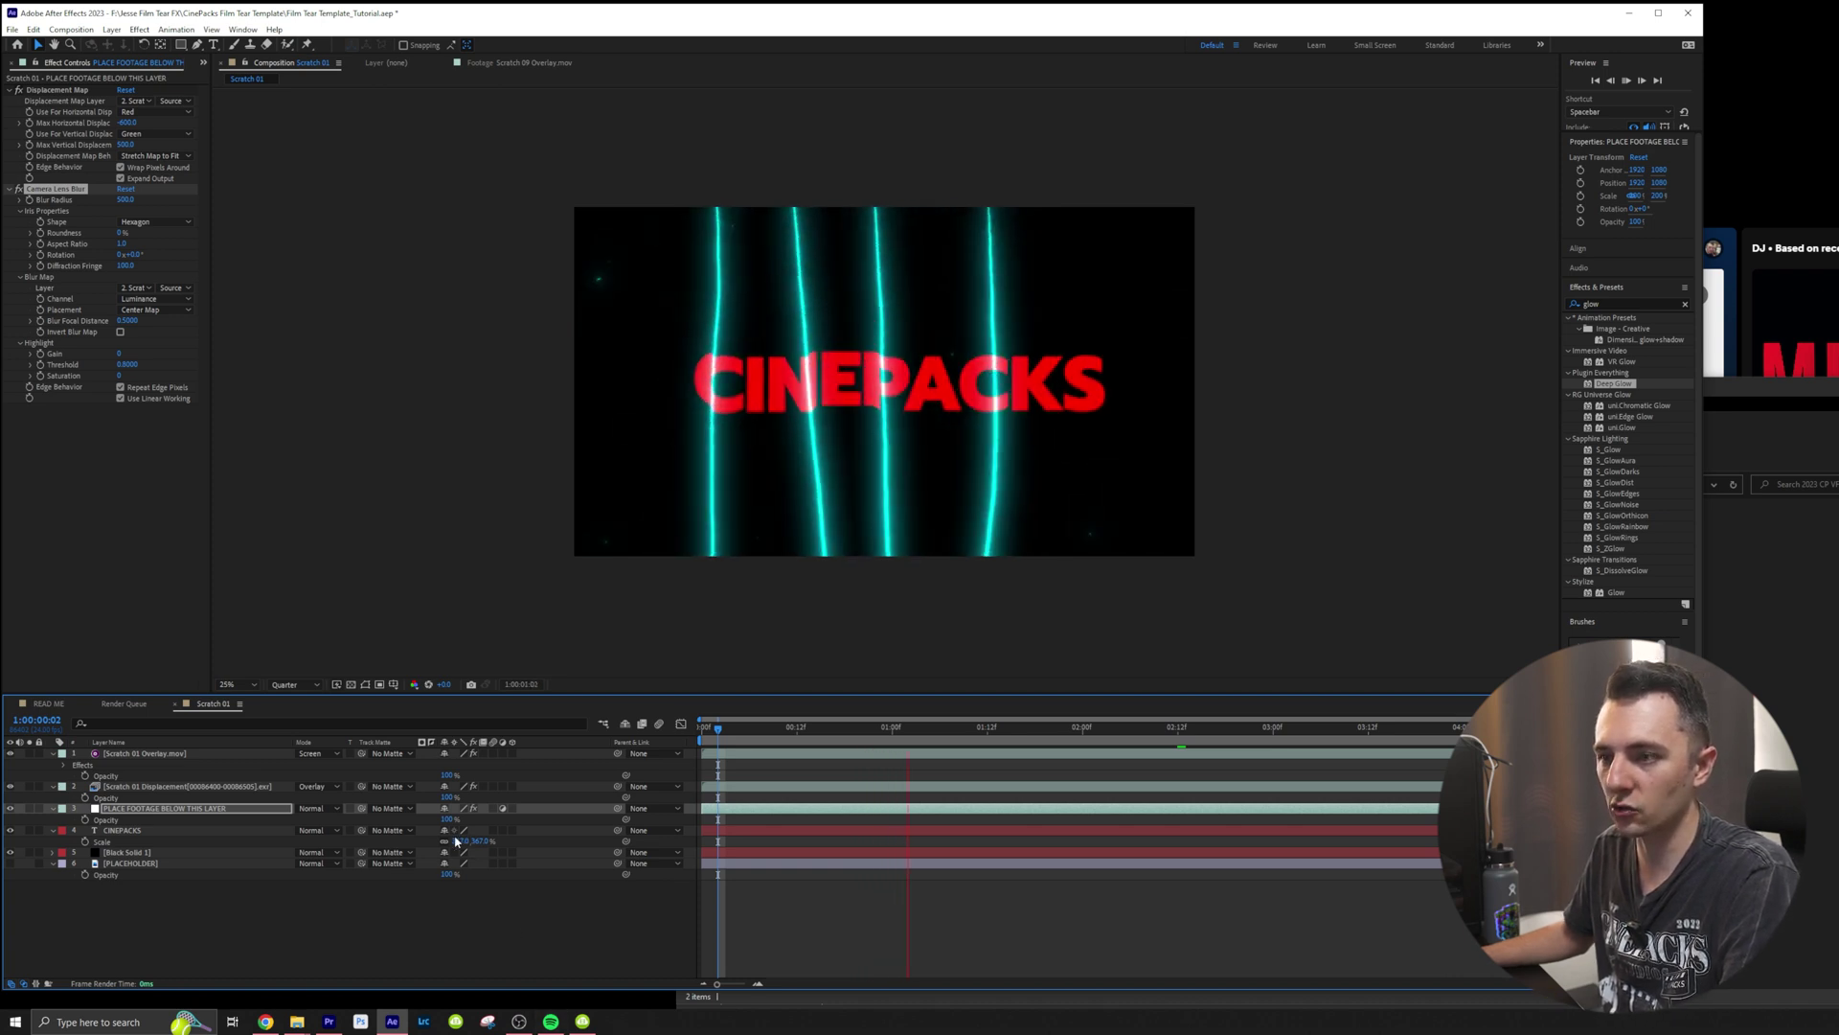
key(space)
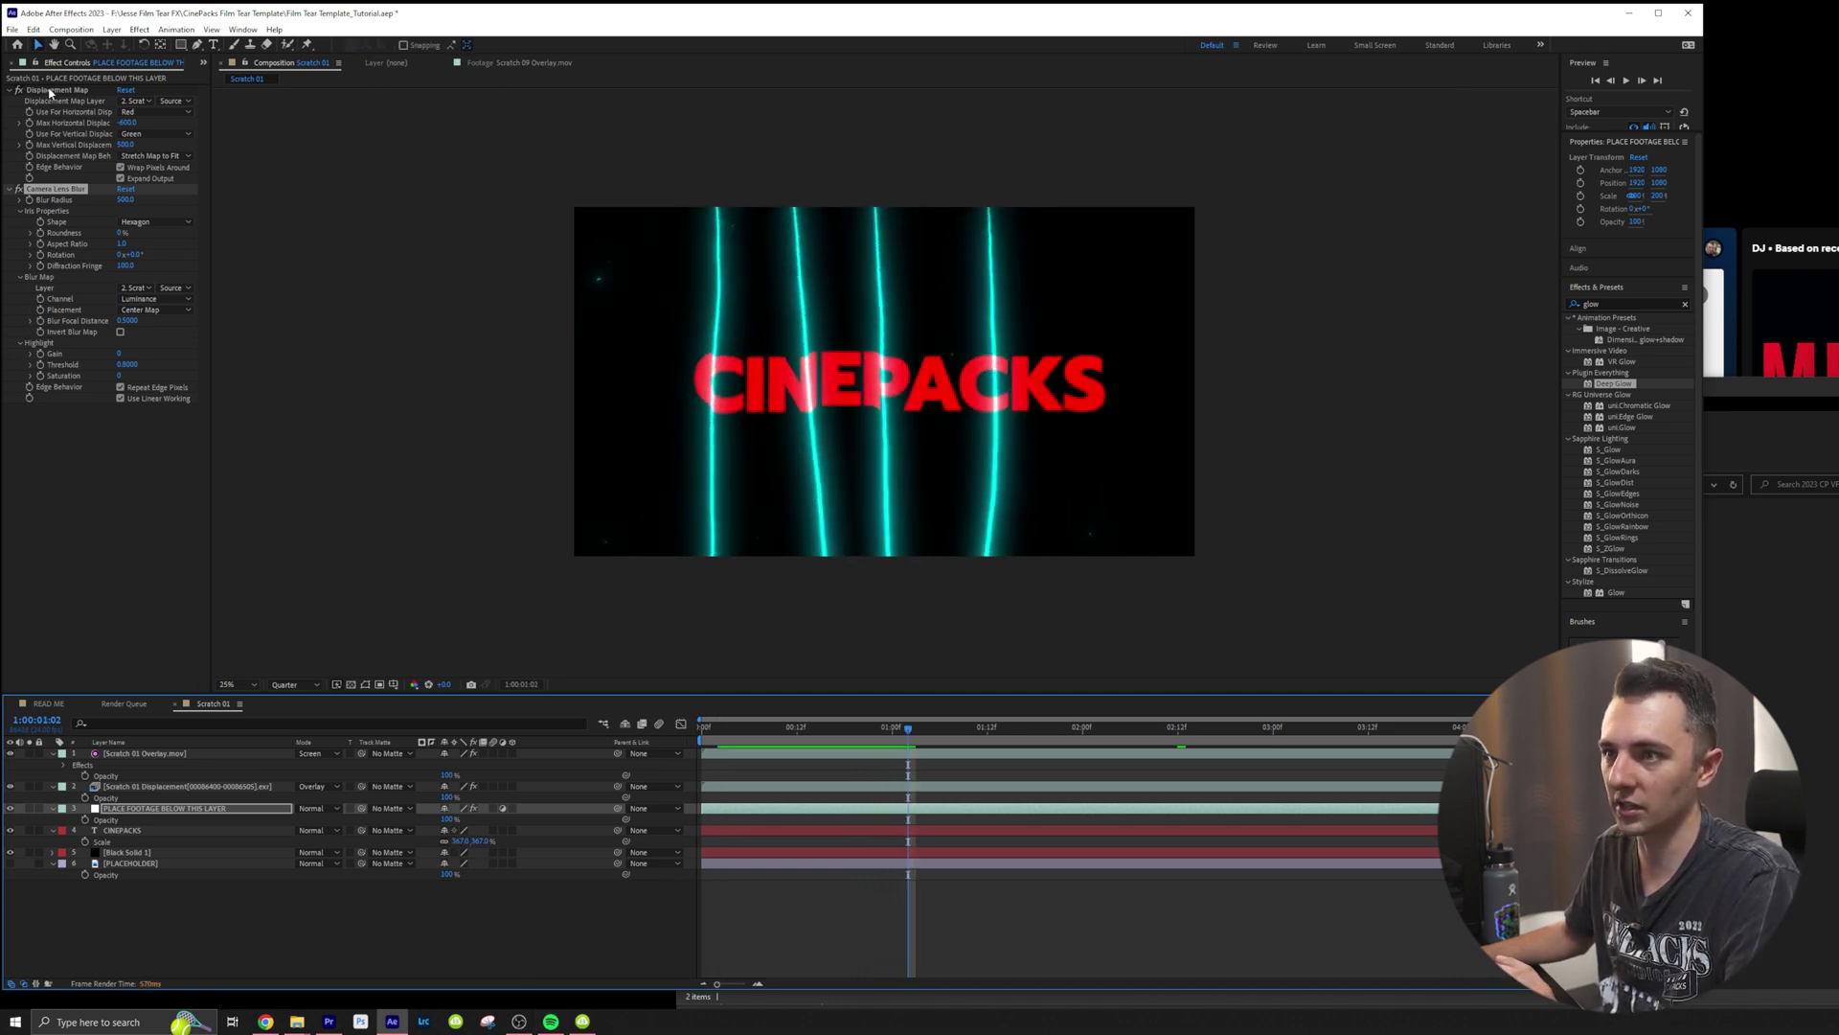
click(106, 490)
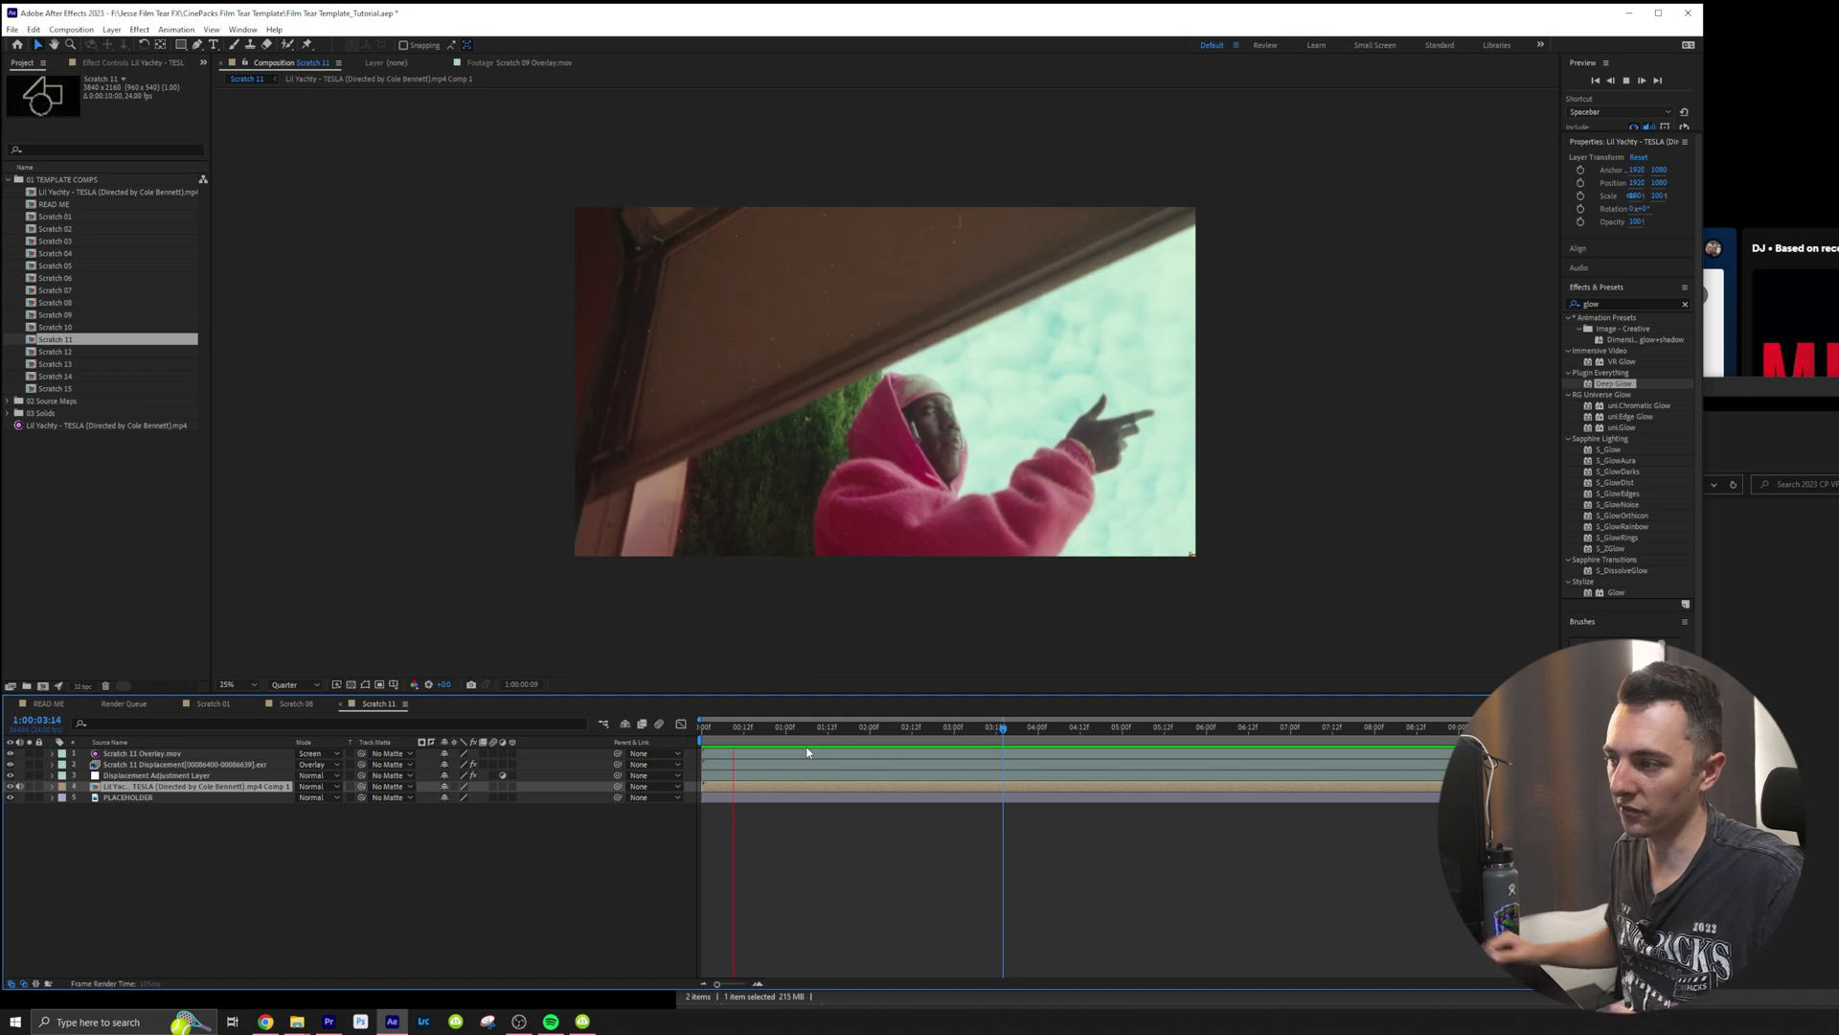
Step: Raise the lens blur radius to about 160, try -300 Max Vertical Displacement, then undo to 600
key(space)
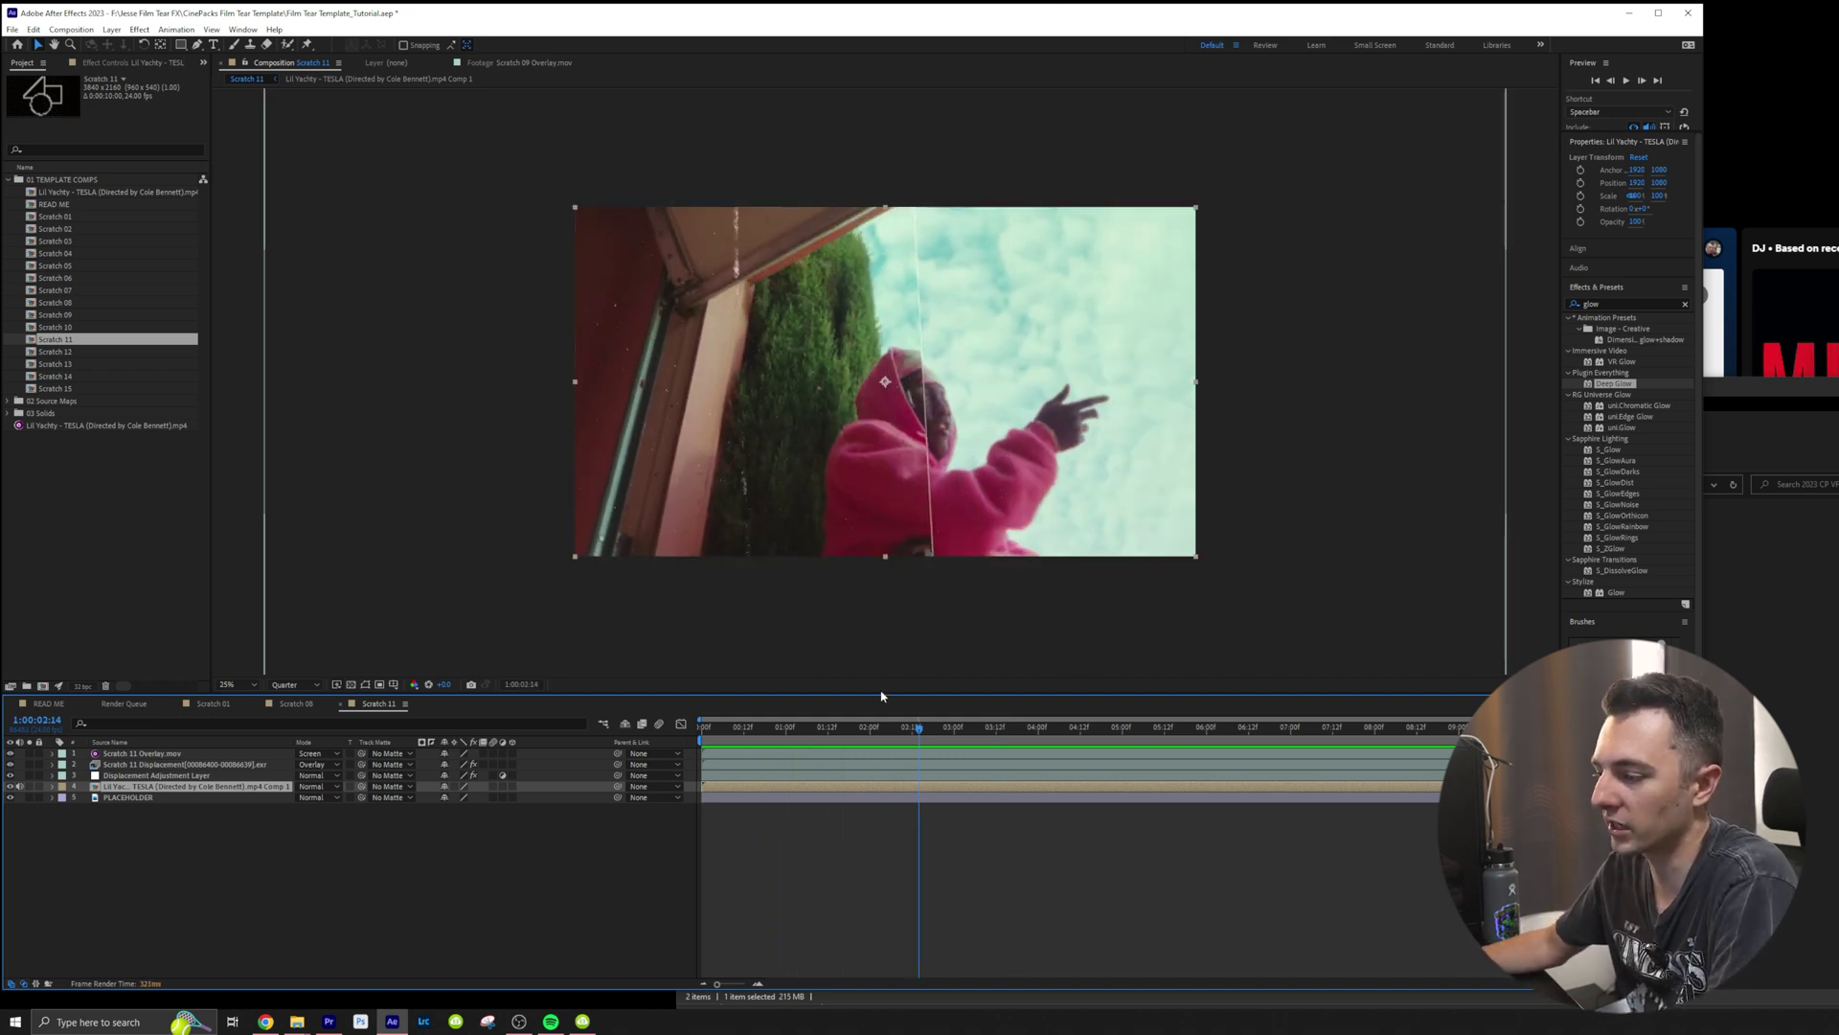
key(Page_Up)
key(Page_Up)
key(Page_Up)
key(Page_Up)
key(Page_Up)
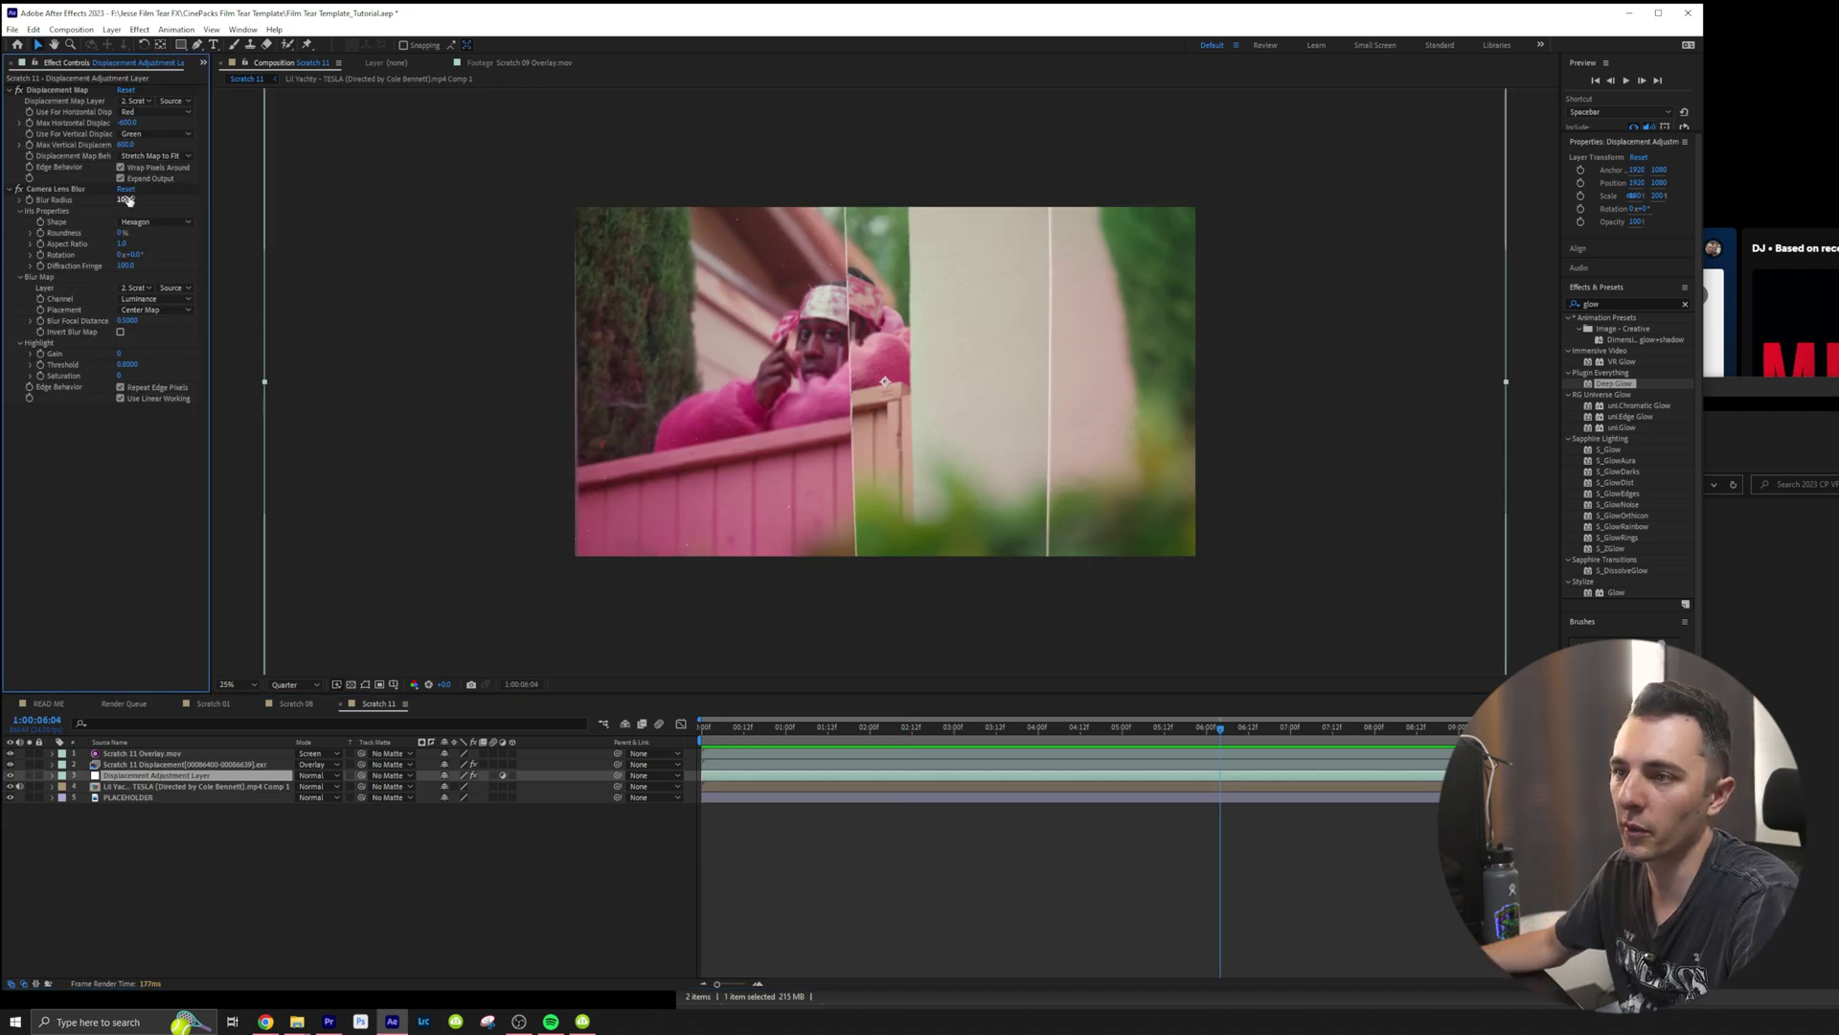
drag(127, 200, 199, 210)
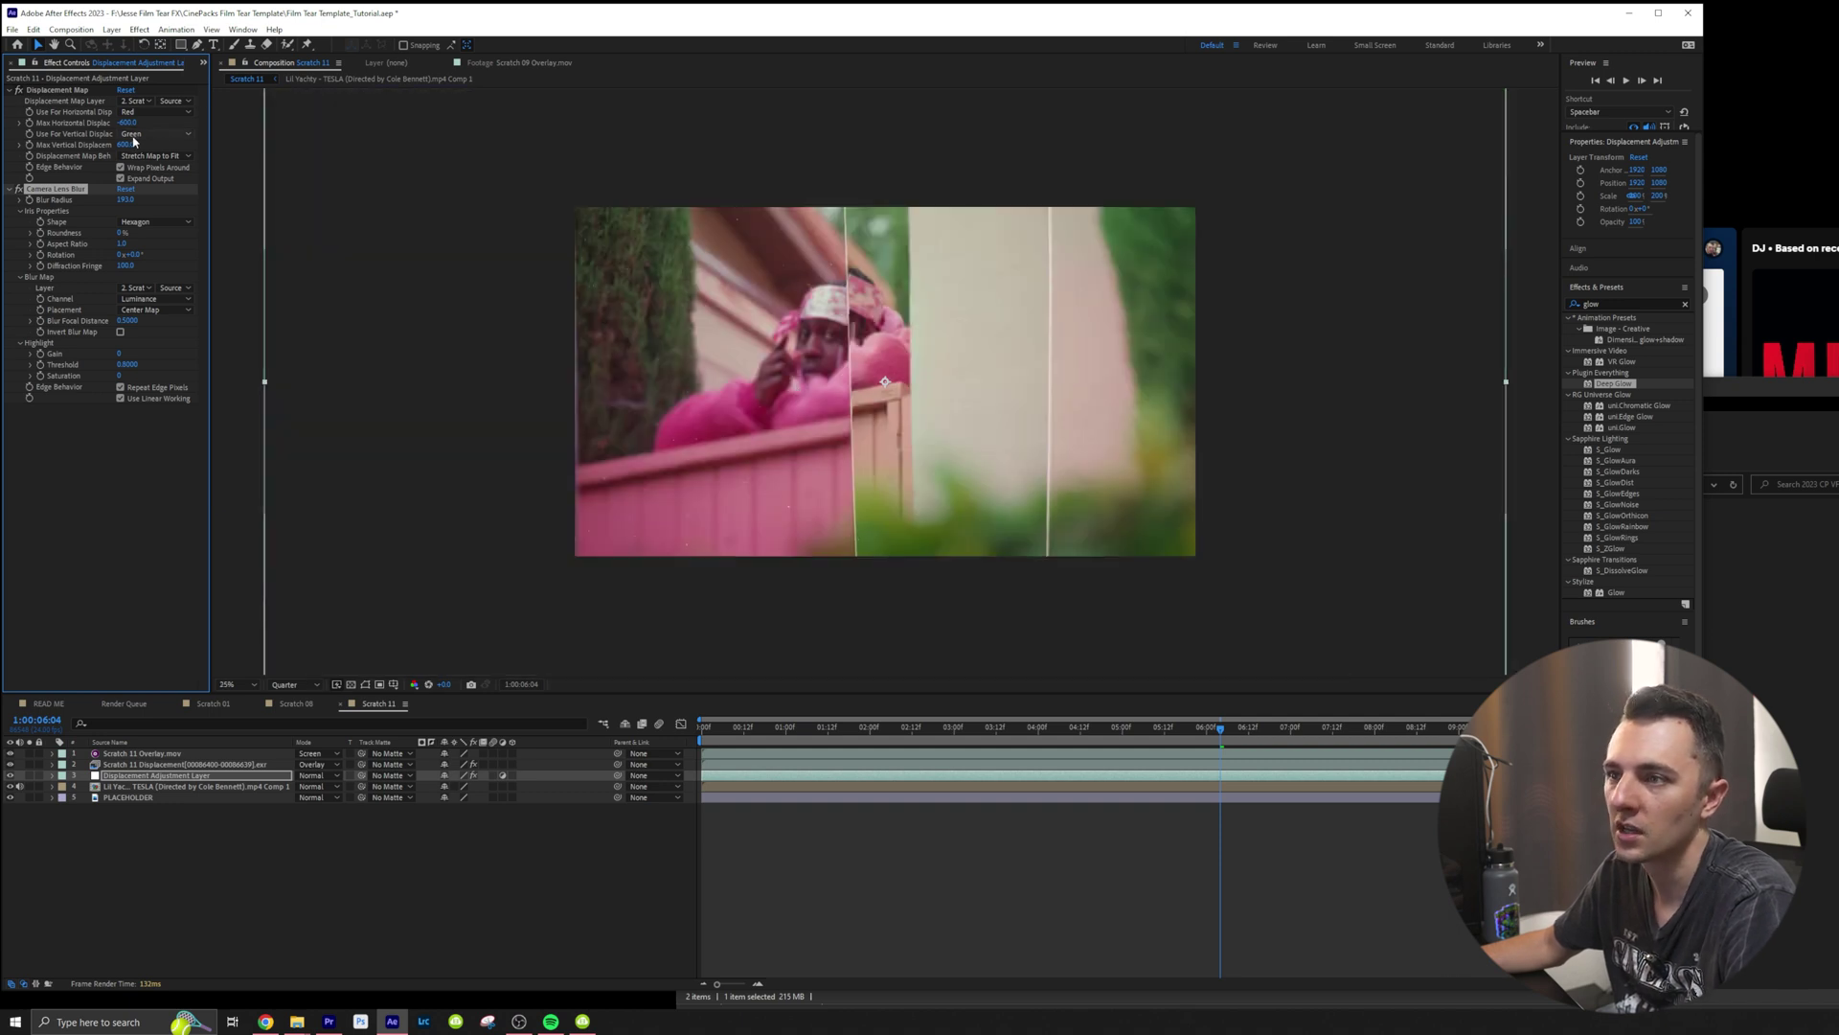
click(128, 144)
text(-300)
key(Return)
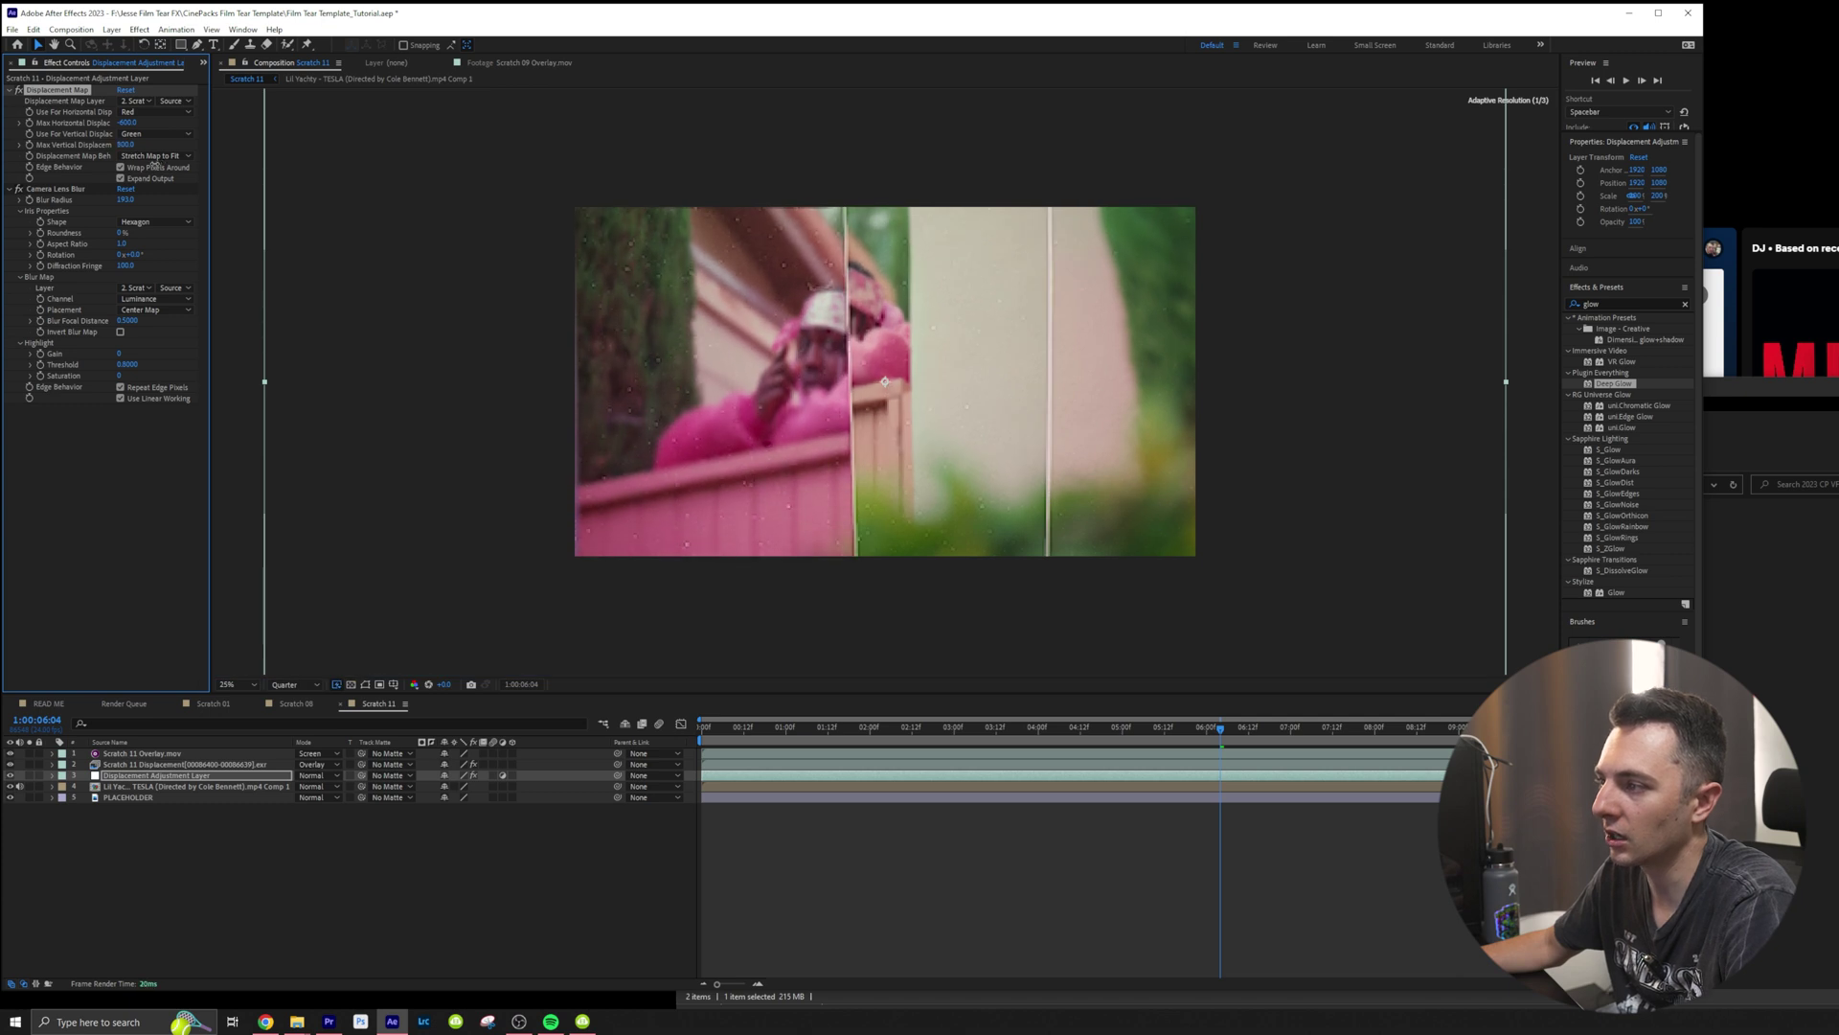
key(ctrl+z)
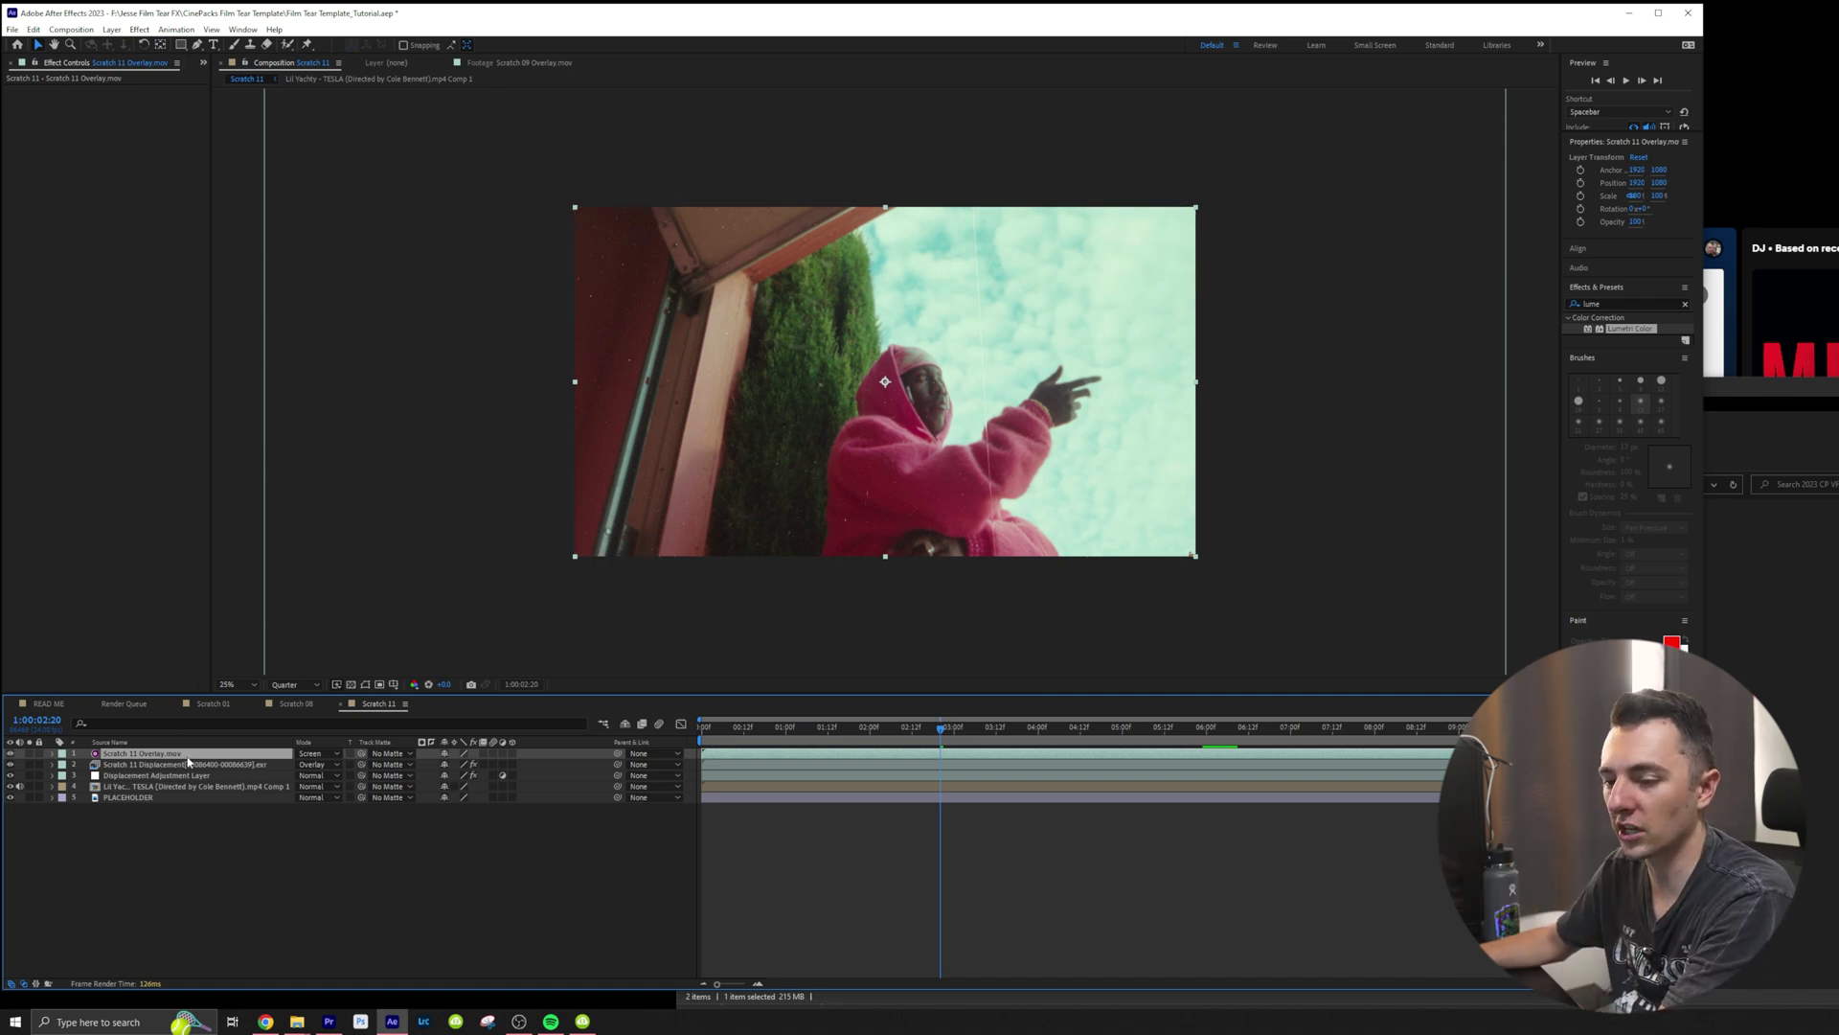
Step: Set the Scratch 11 Overlay layer's blending mode to Difference
right_click(188, 759)
mouse_move(263, 565)
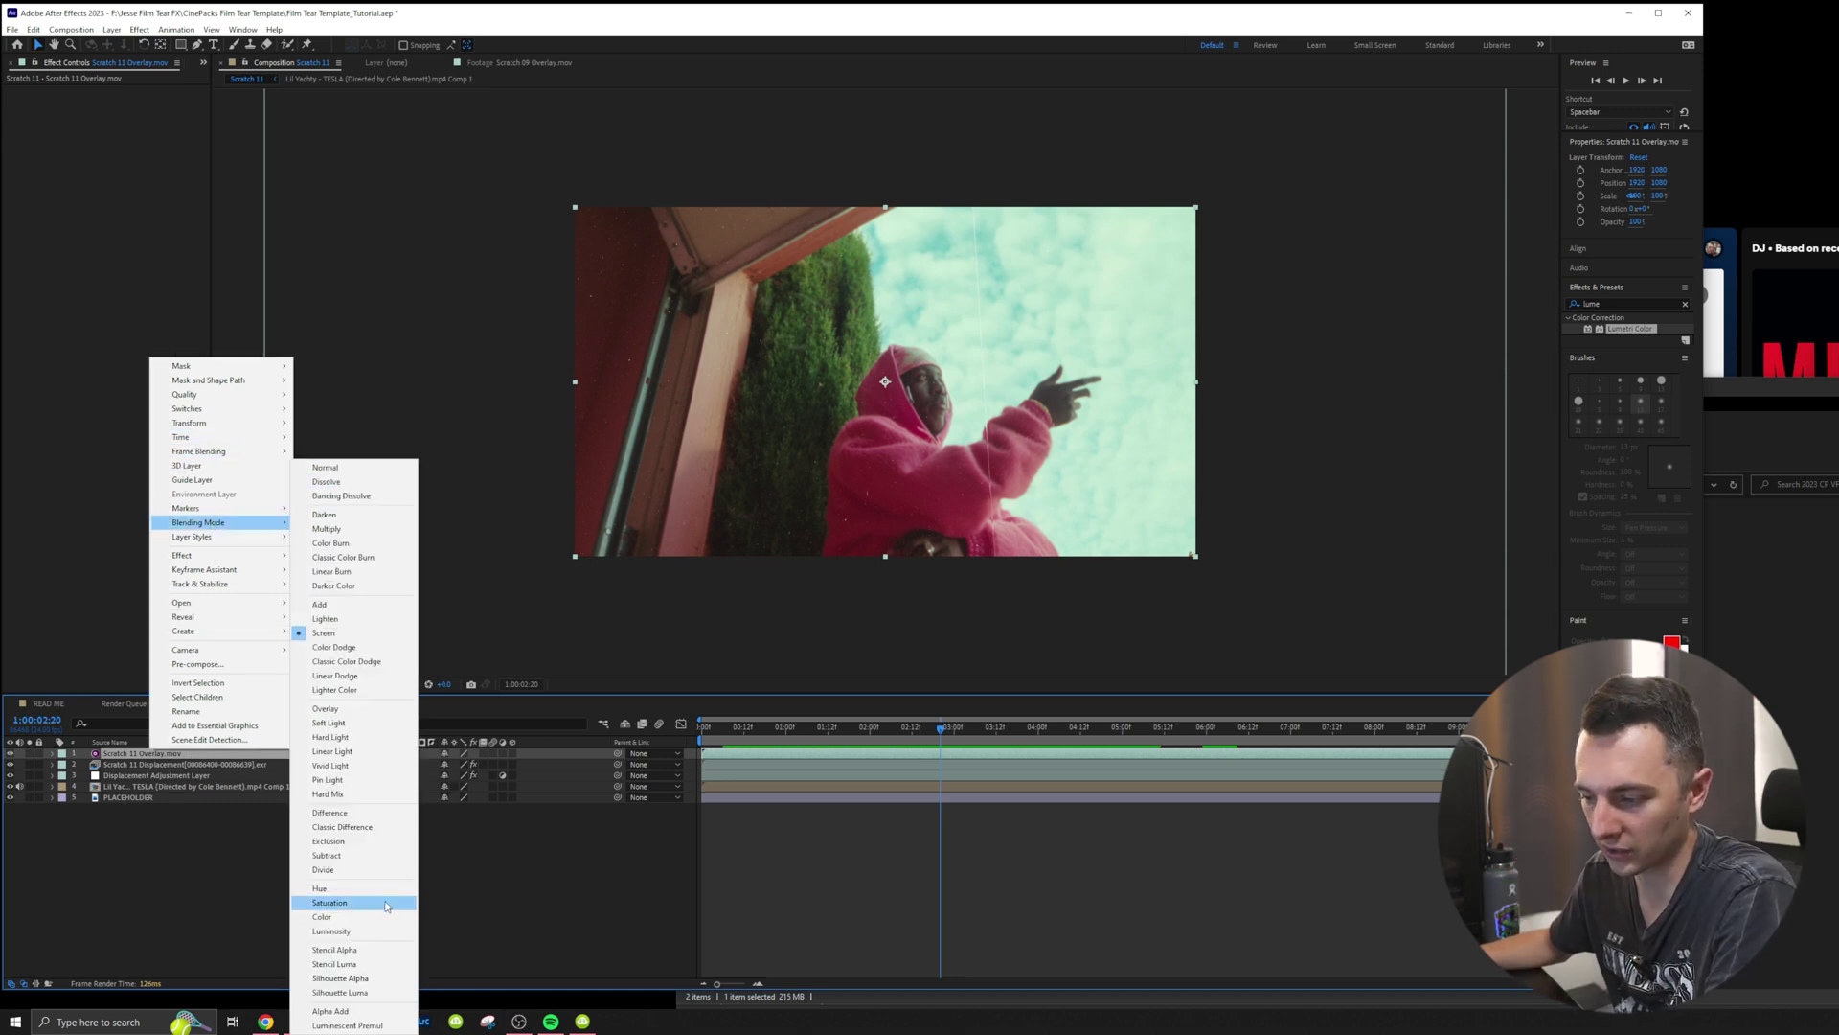
click(335, 812)
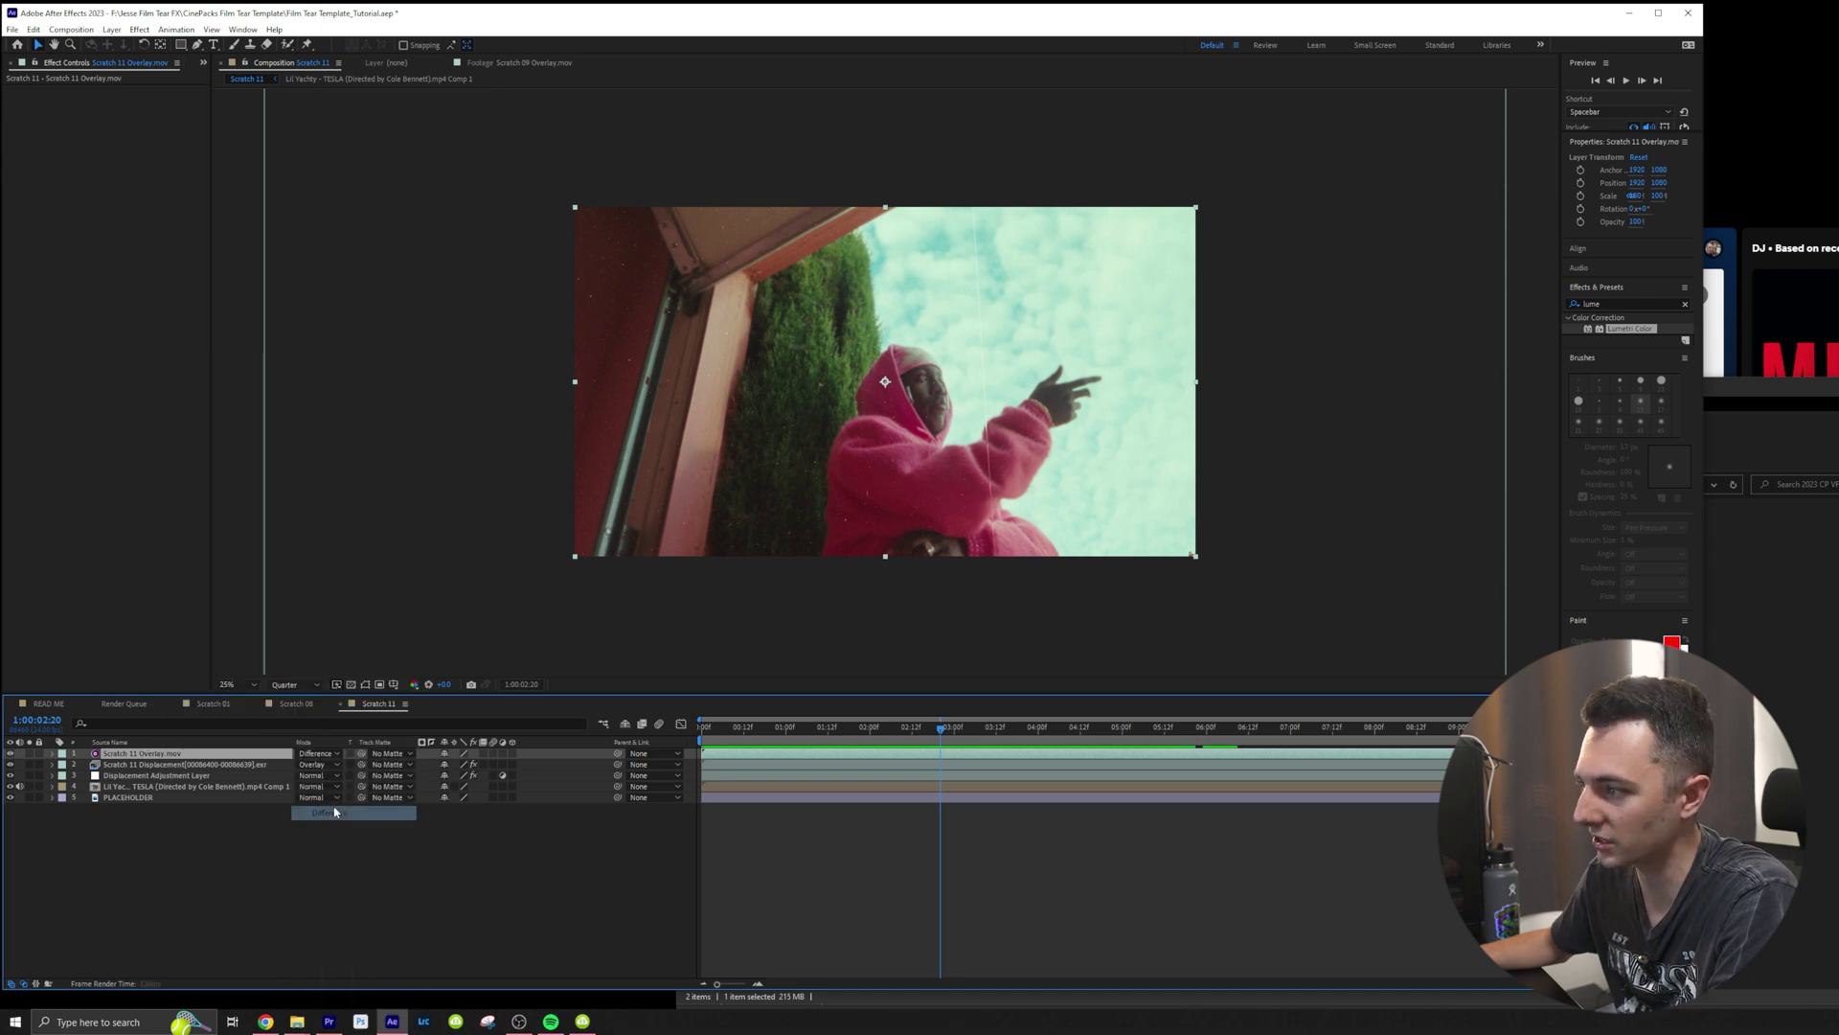
Step: Rewind to the start and preview the Difference-blended scratches
drag(740, 734, 704, 734)
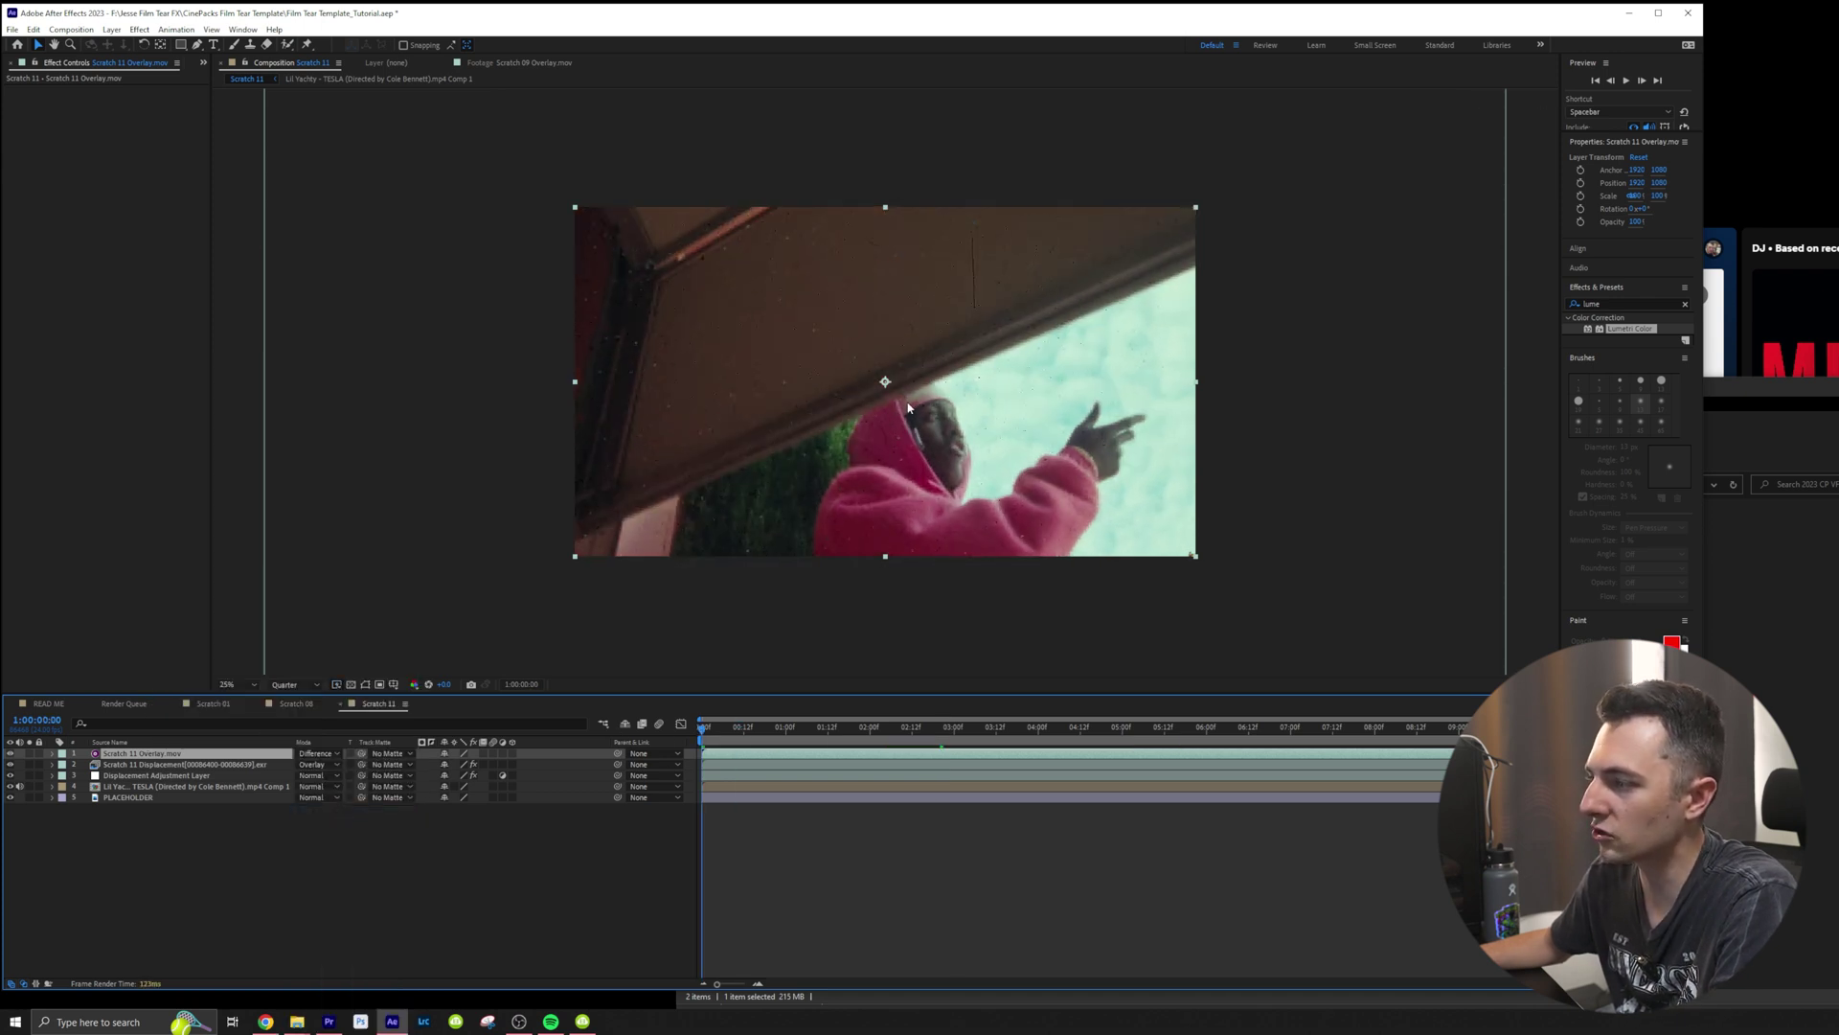
key(space)
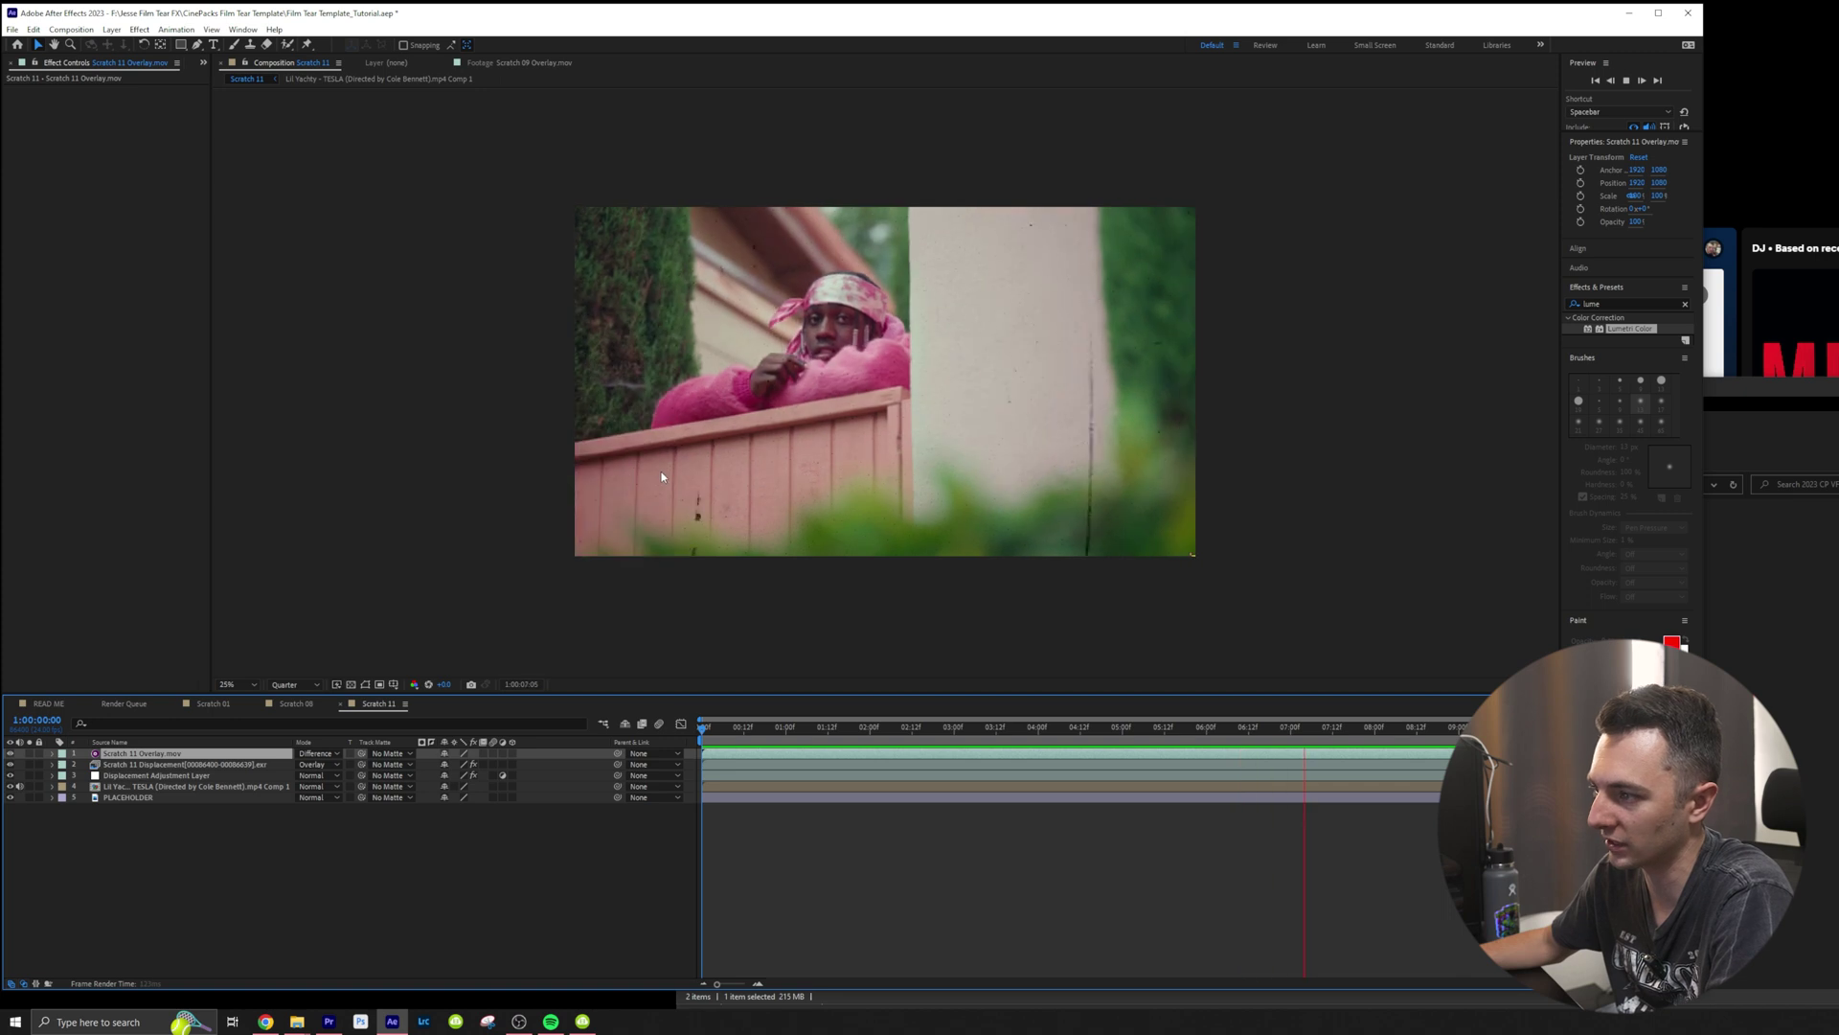
key(space)
key(space)
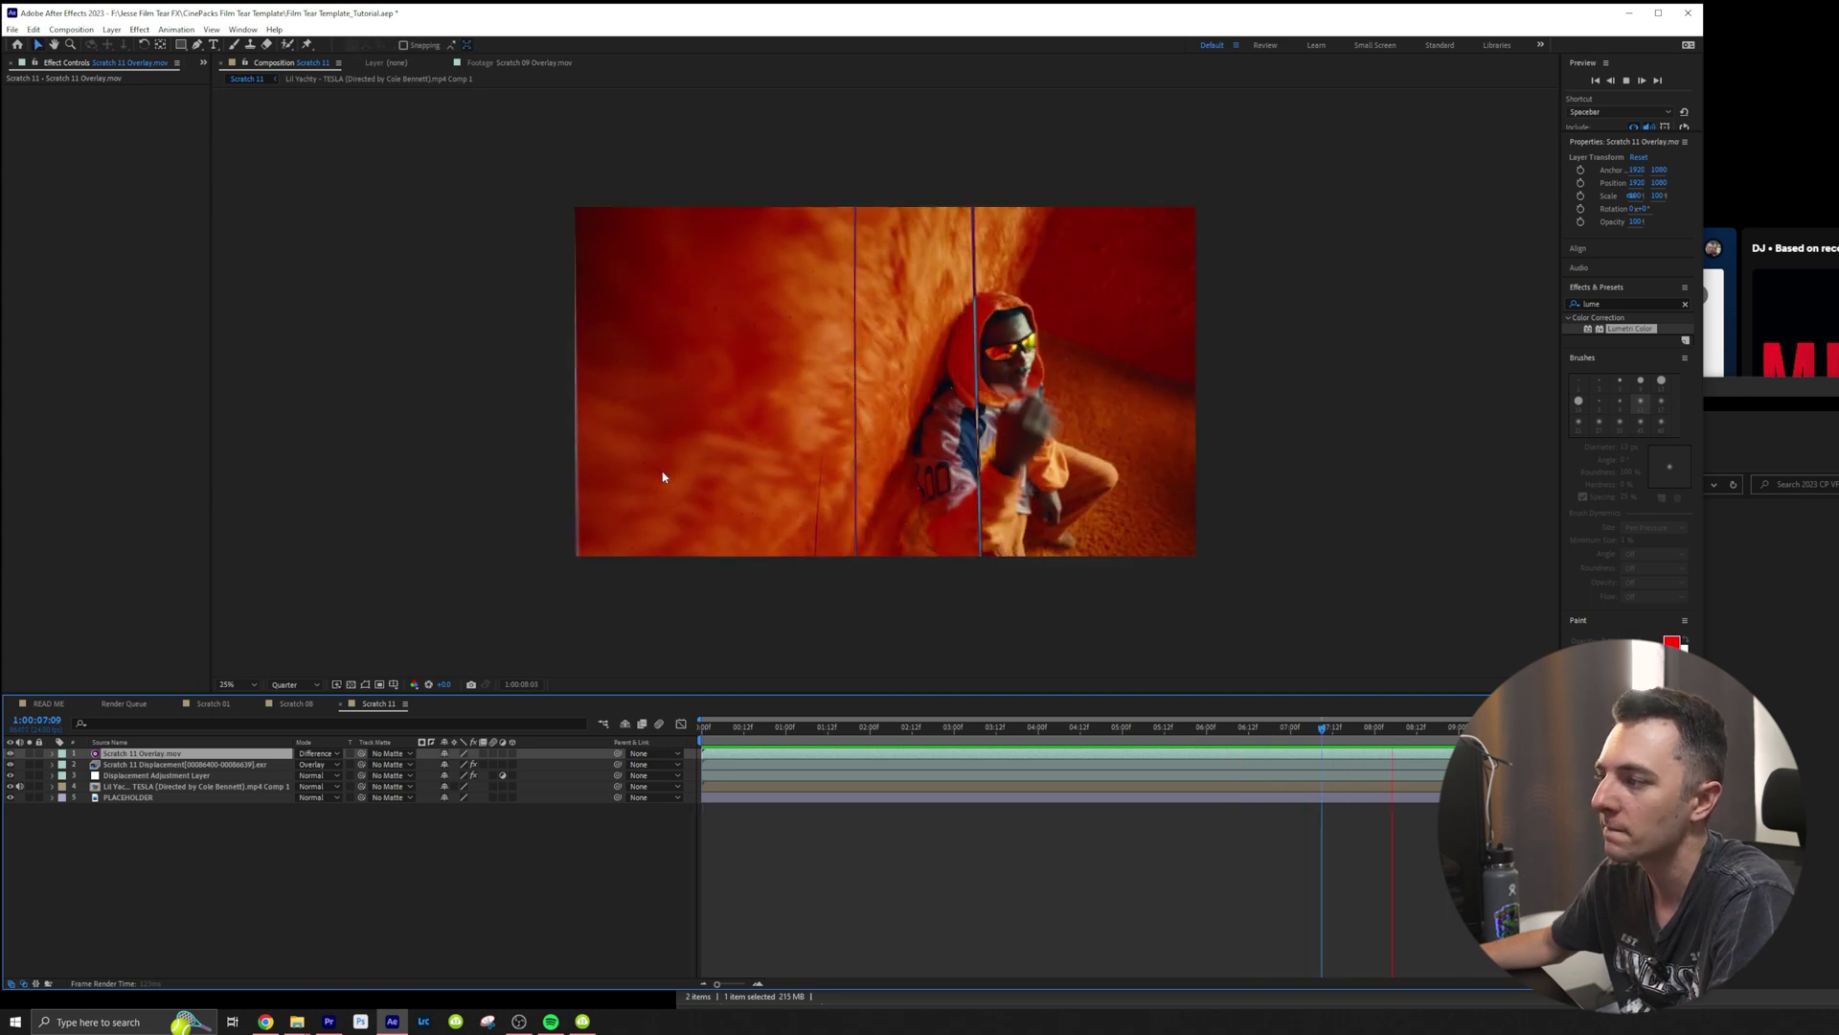
key(space)
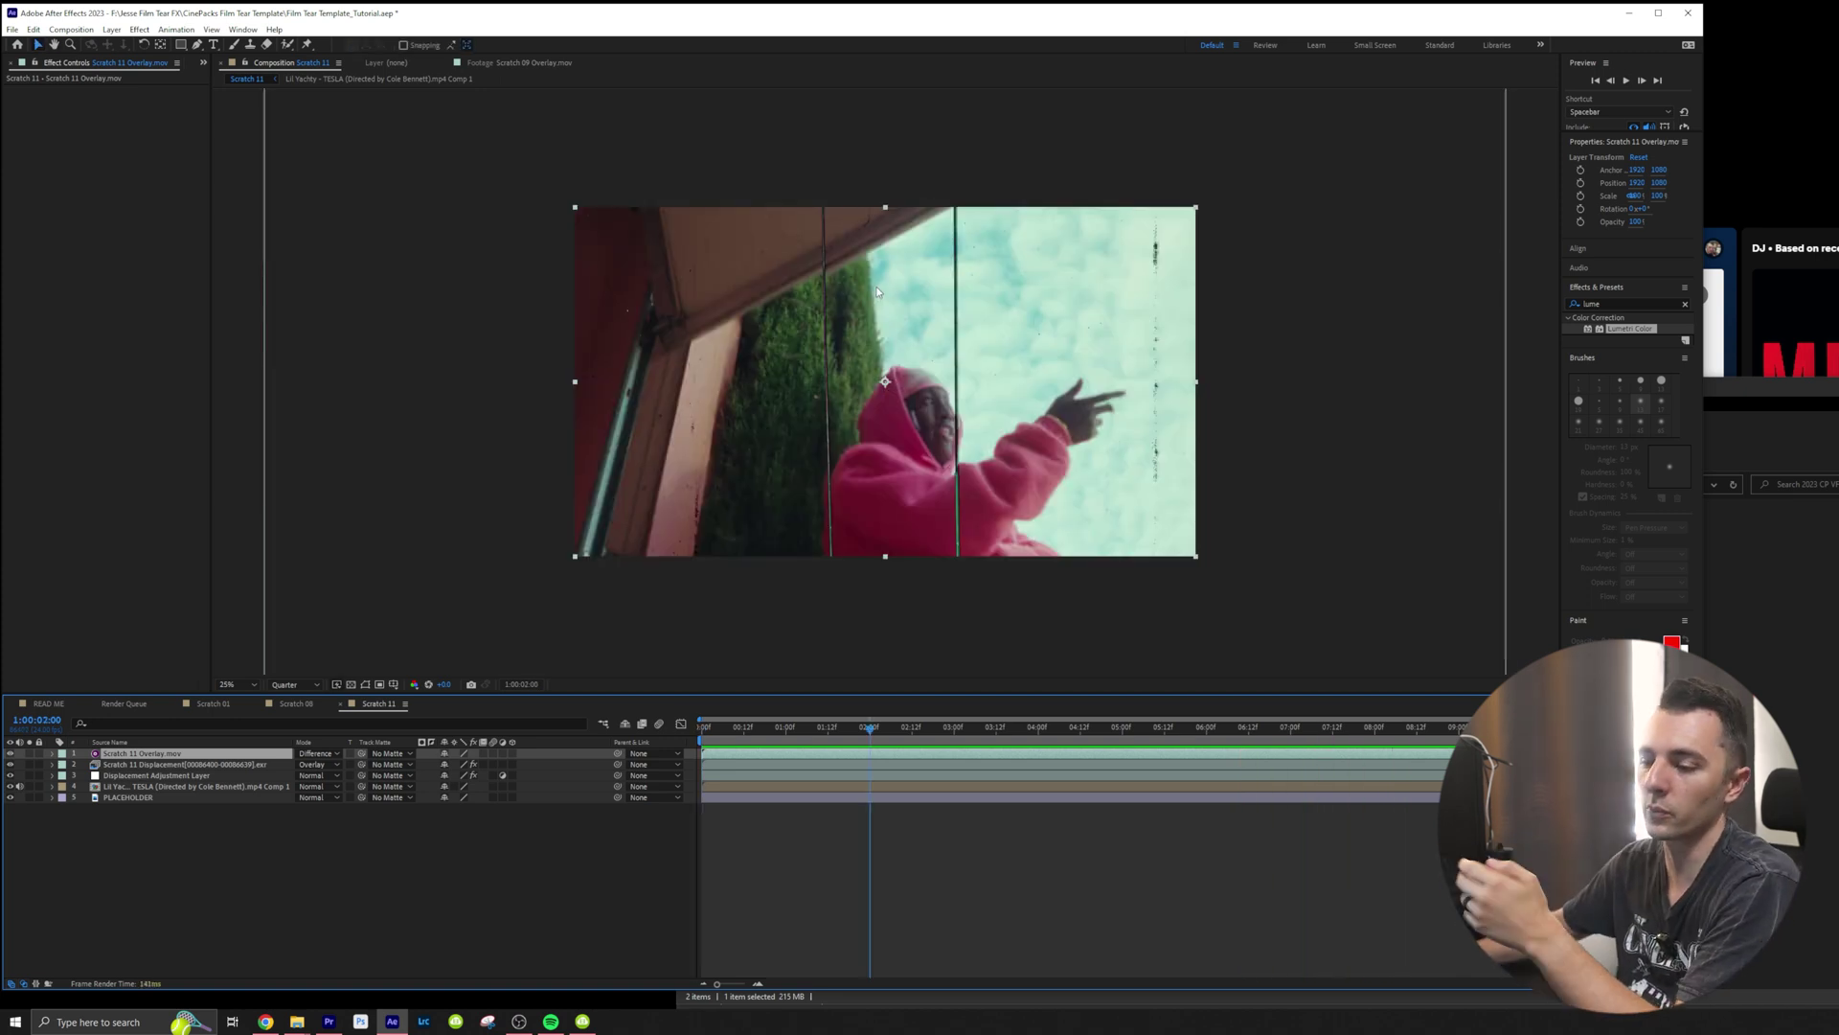
Step: Return the overlay to Screen blending and apply the Tint effect
click(321, 753)
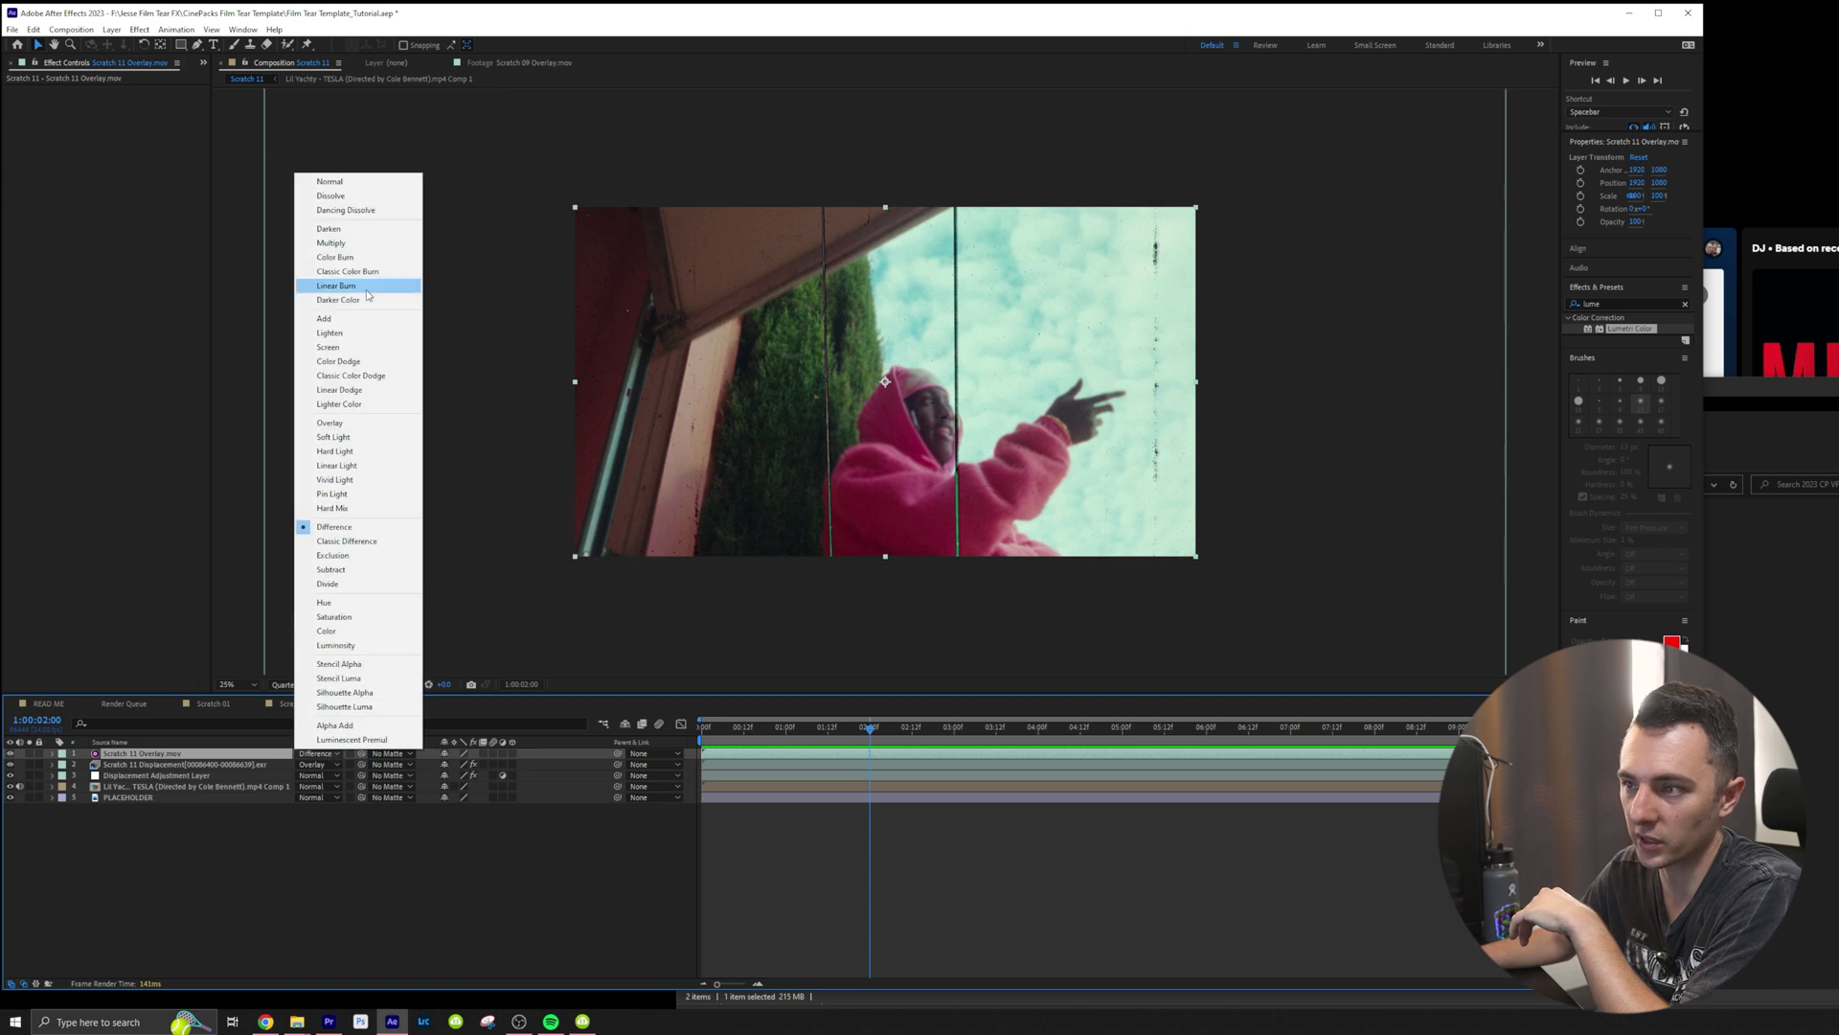
click(335, 347)
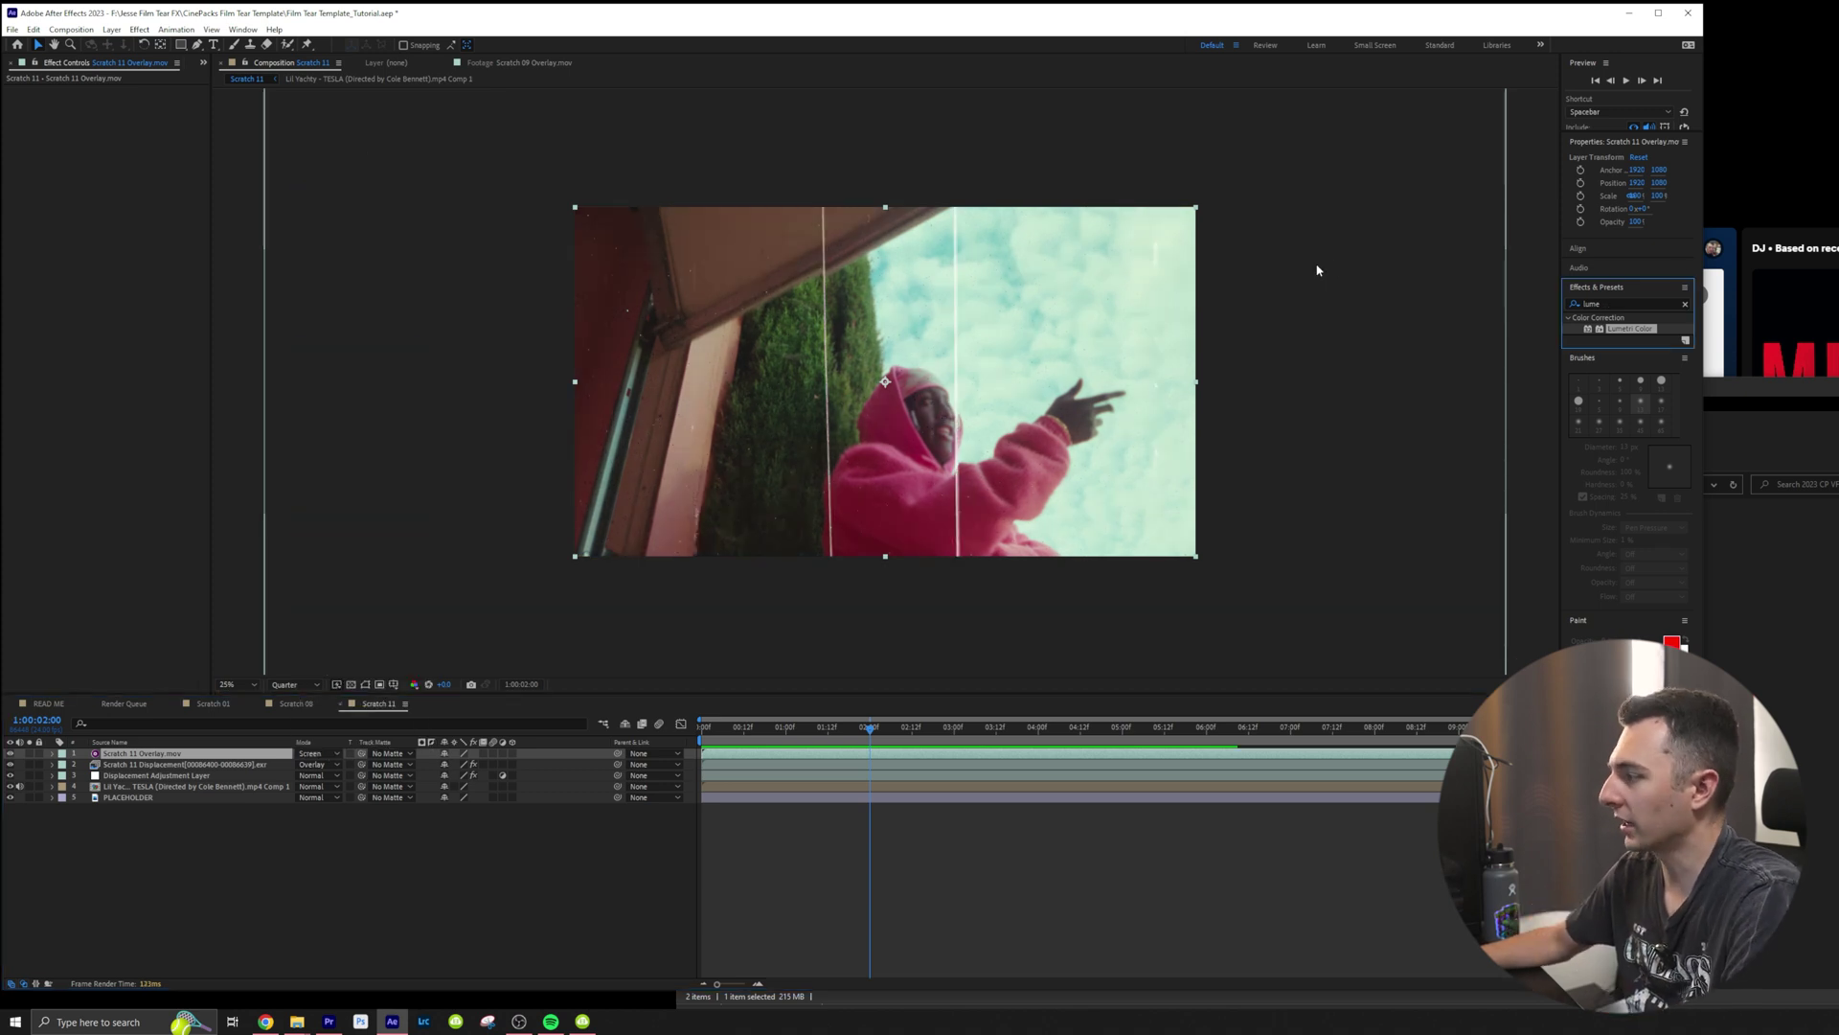
click(1621, 299)
text(tint)
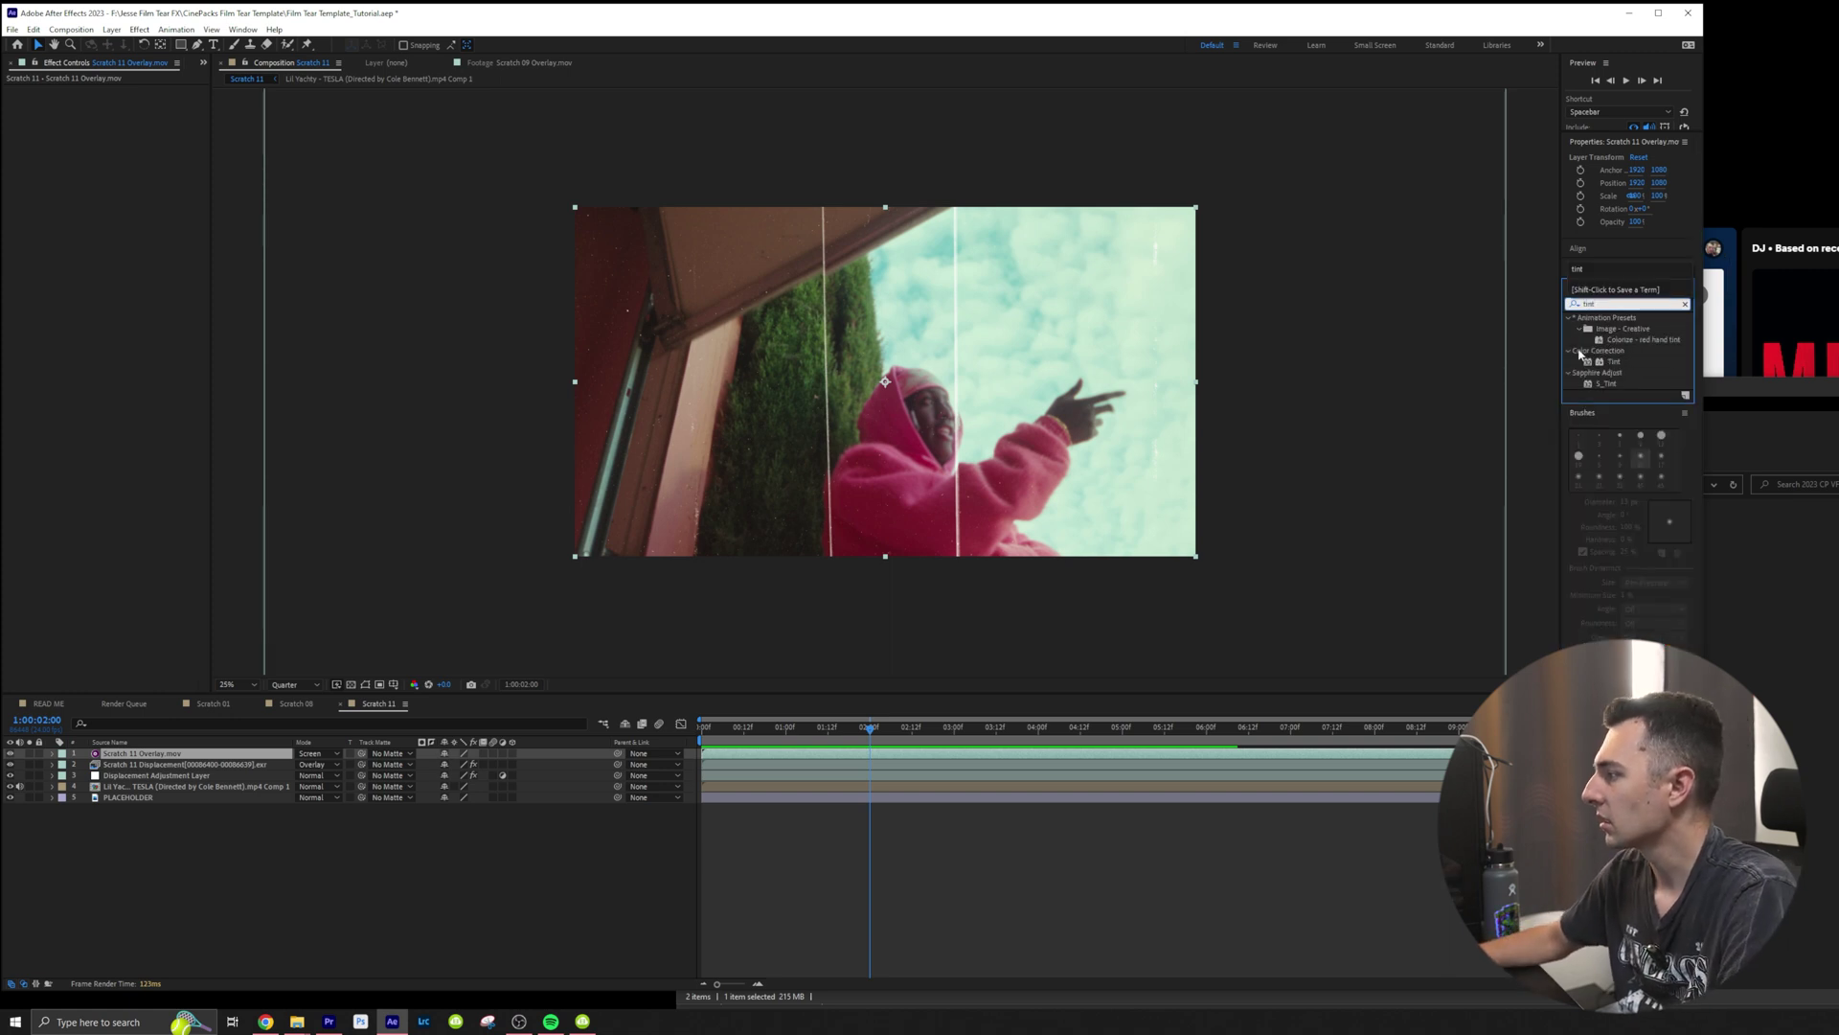
double_click(1600, 362)
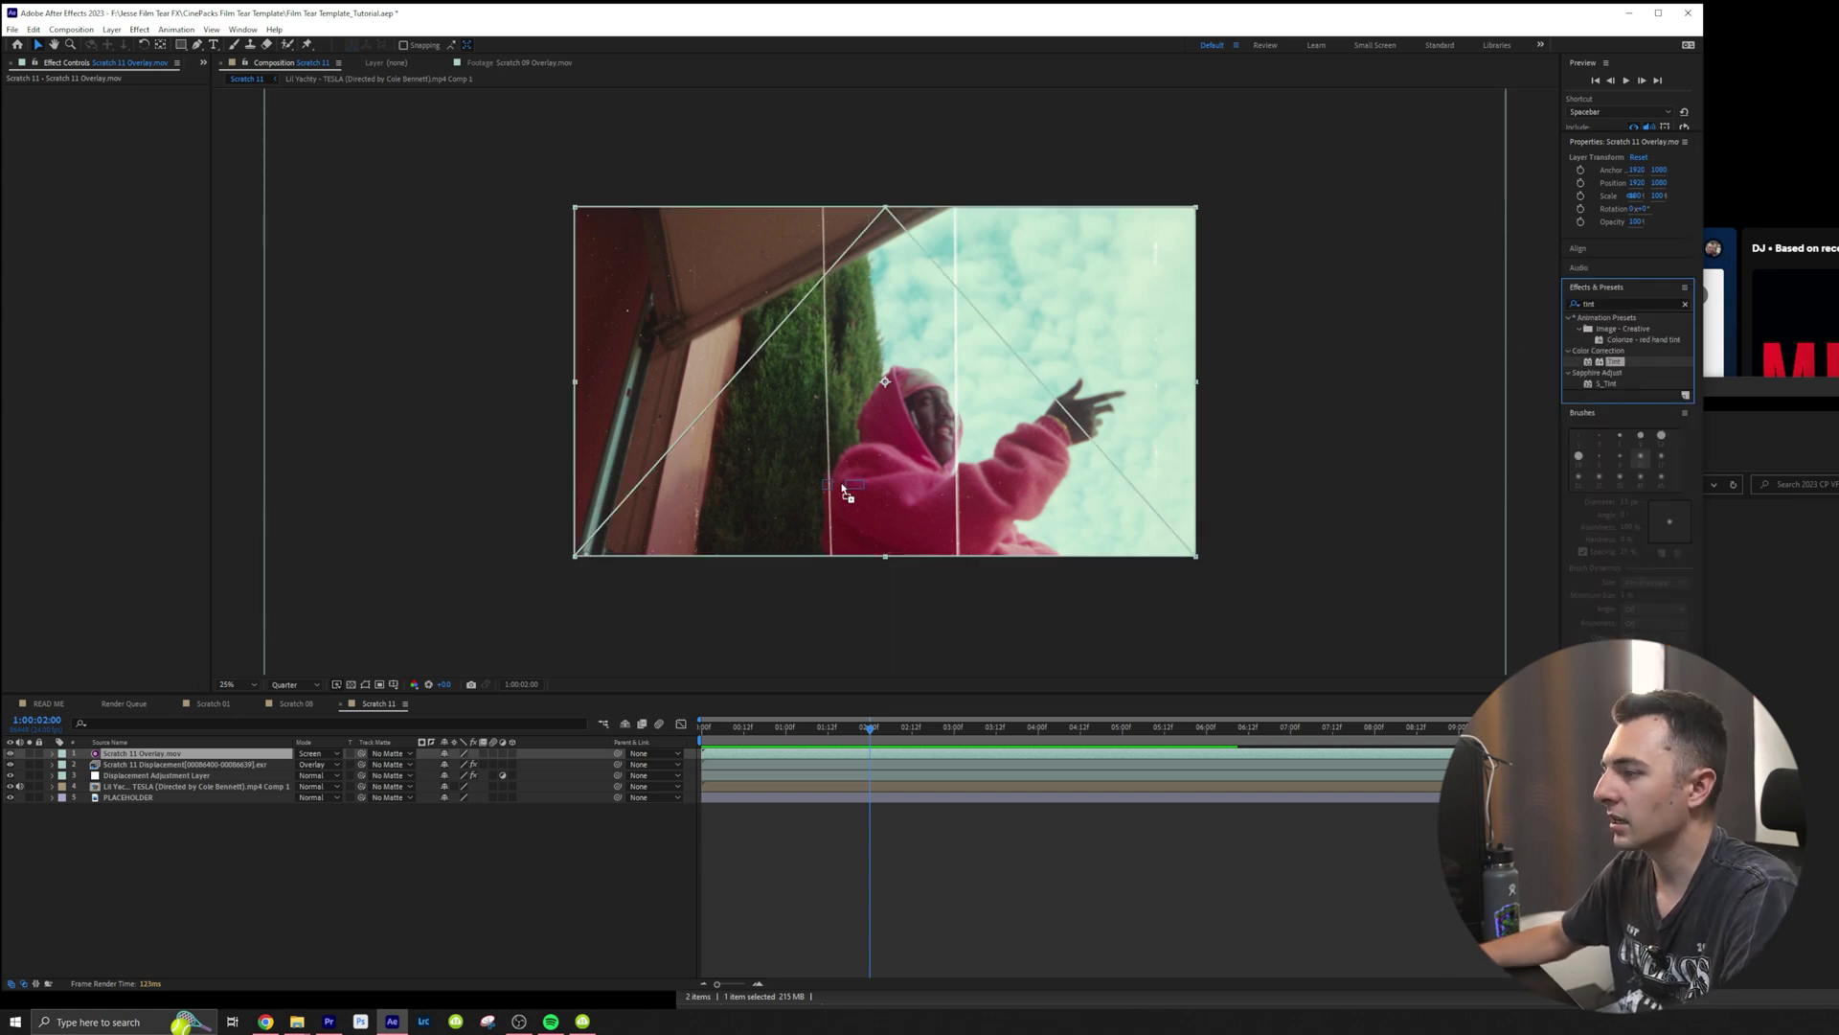
Step: Add the Color Balance (HLS) effect to the scratch overlay
click(1621, 303)
text(hls)
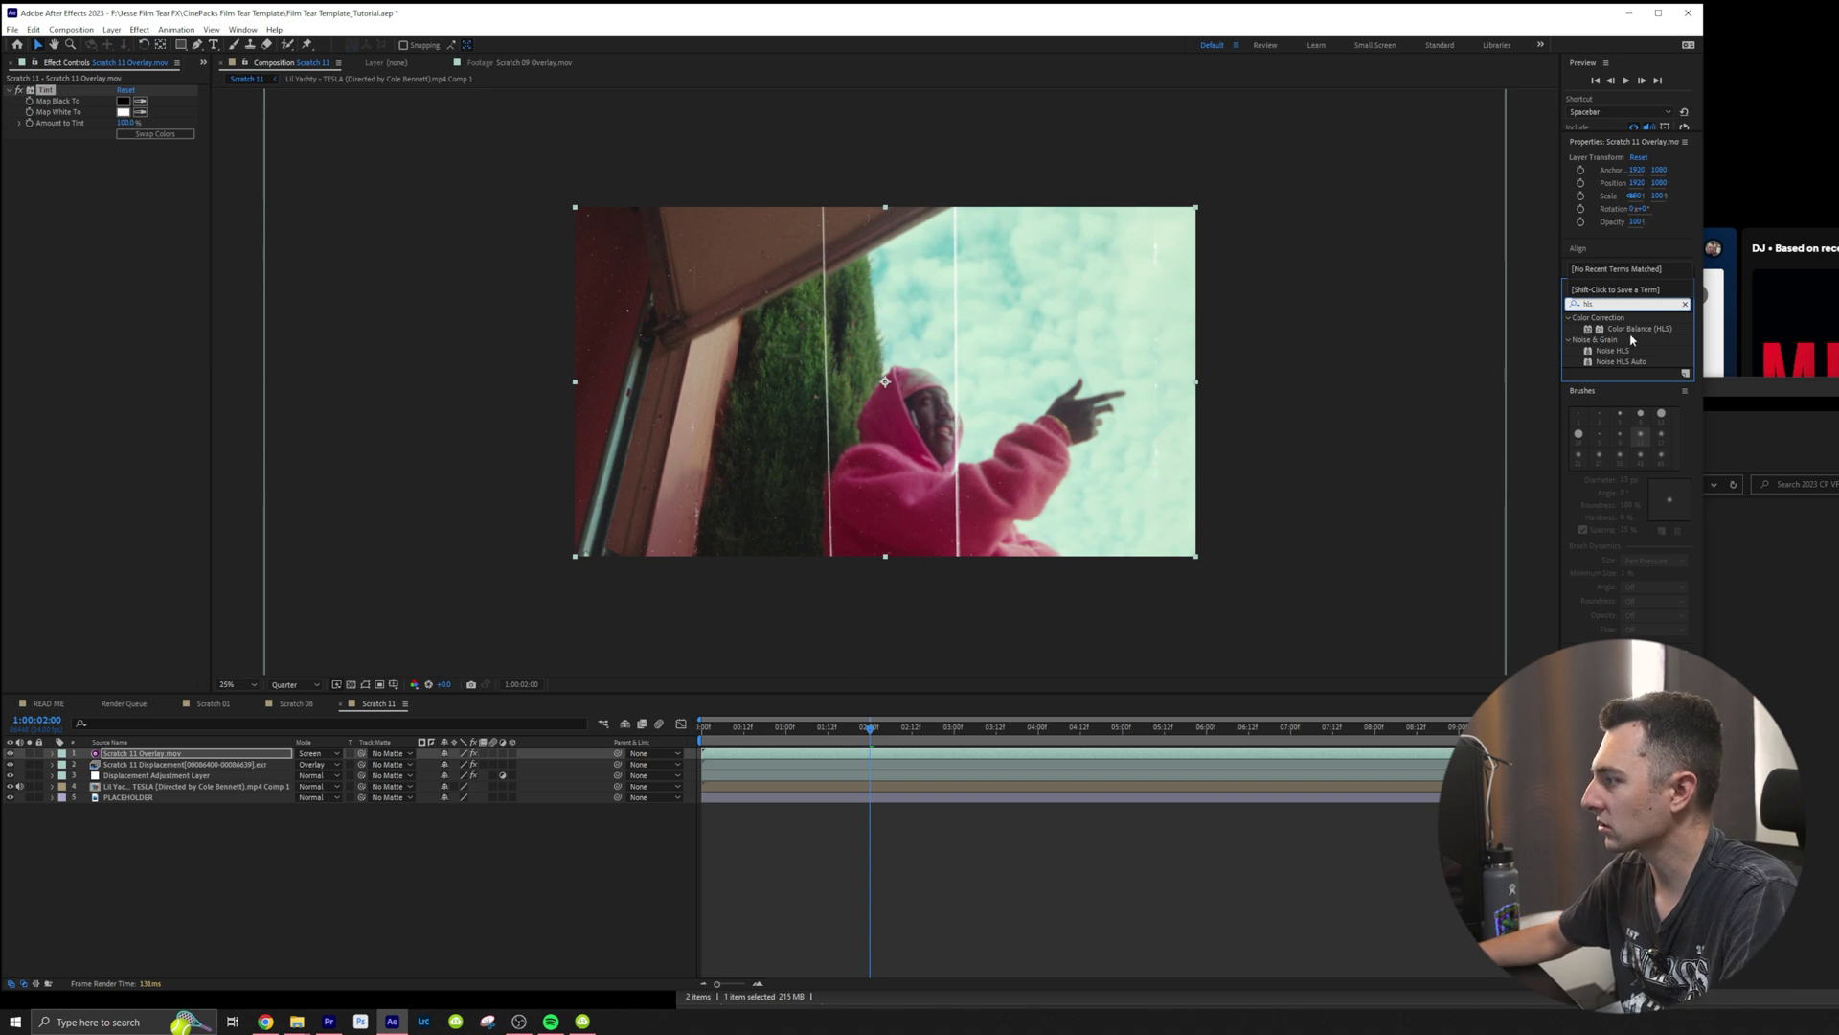
drag(1639, 328, 955, 435)
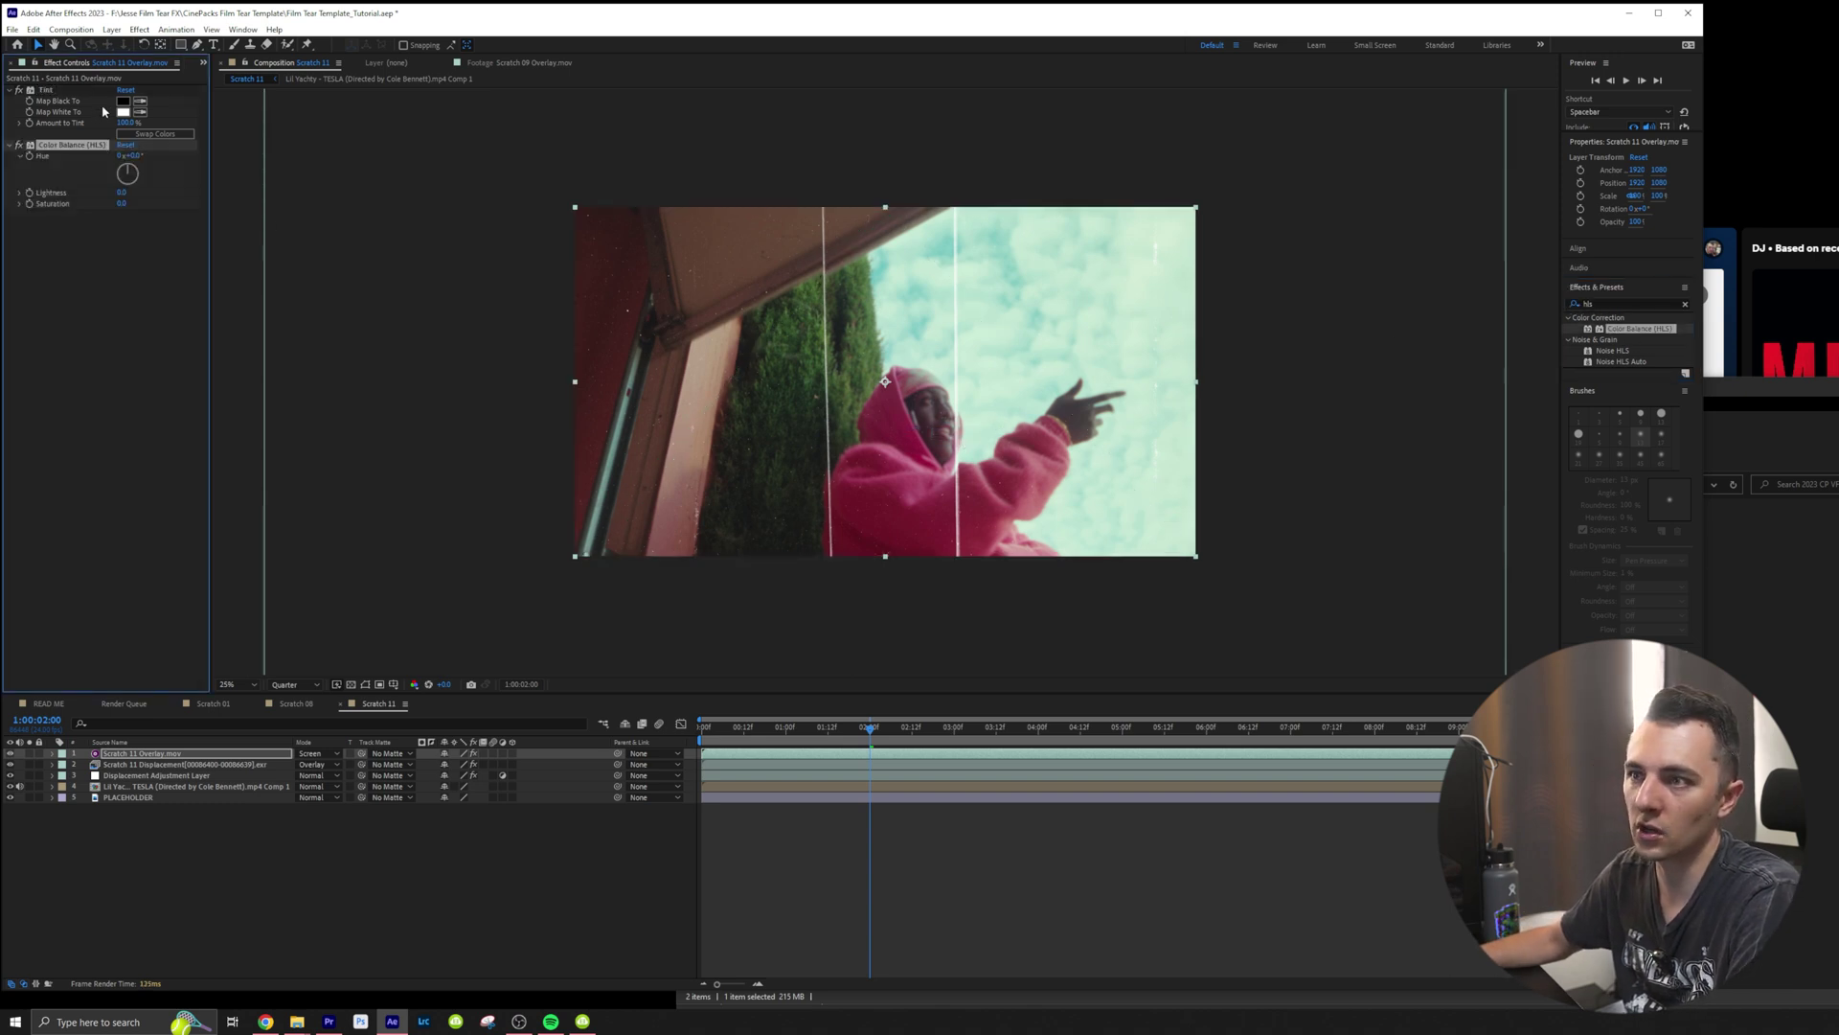
Step: Tint the scratches red and keyframe Color Balance (HLS) Hue from 0 to 1x+63° near 8:07
click(124, 112)
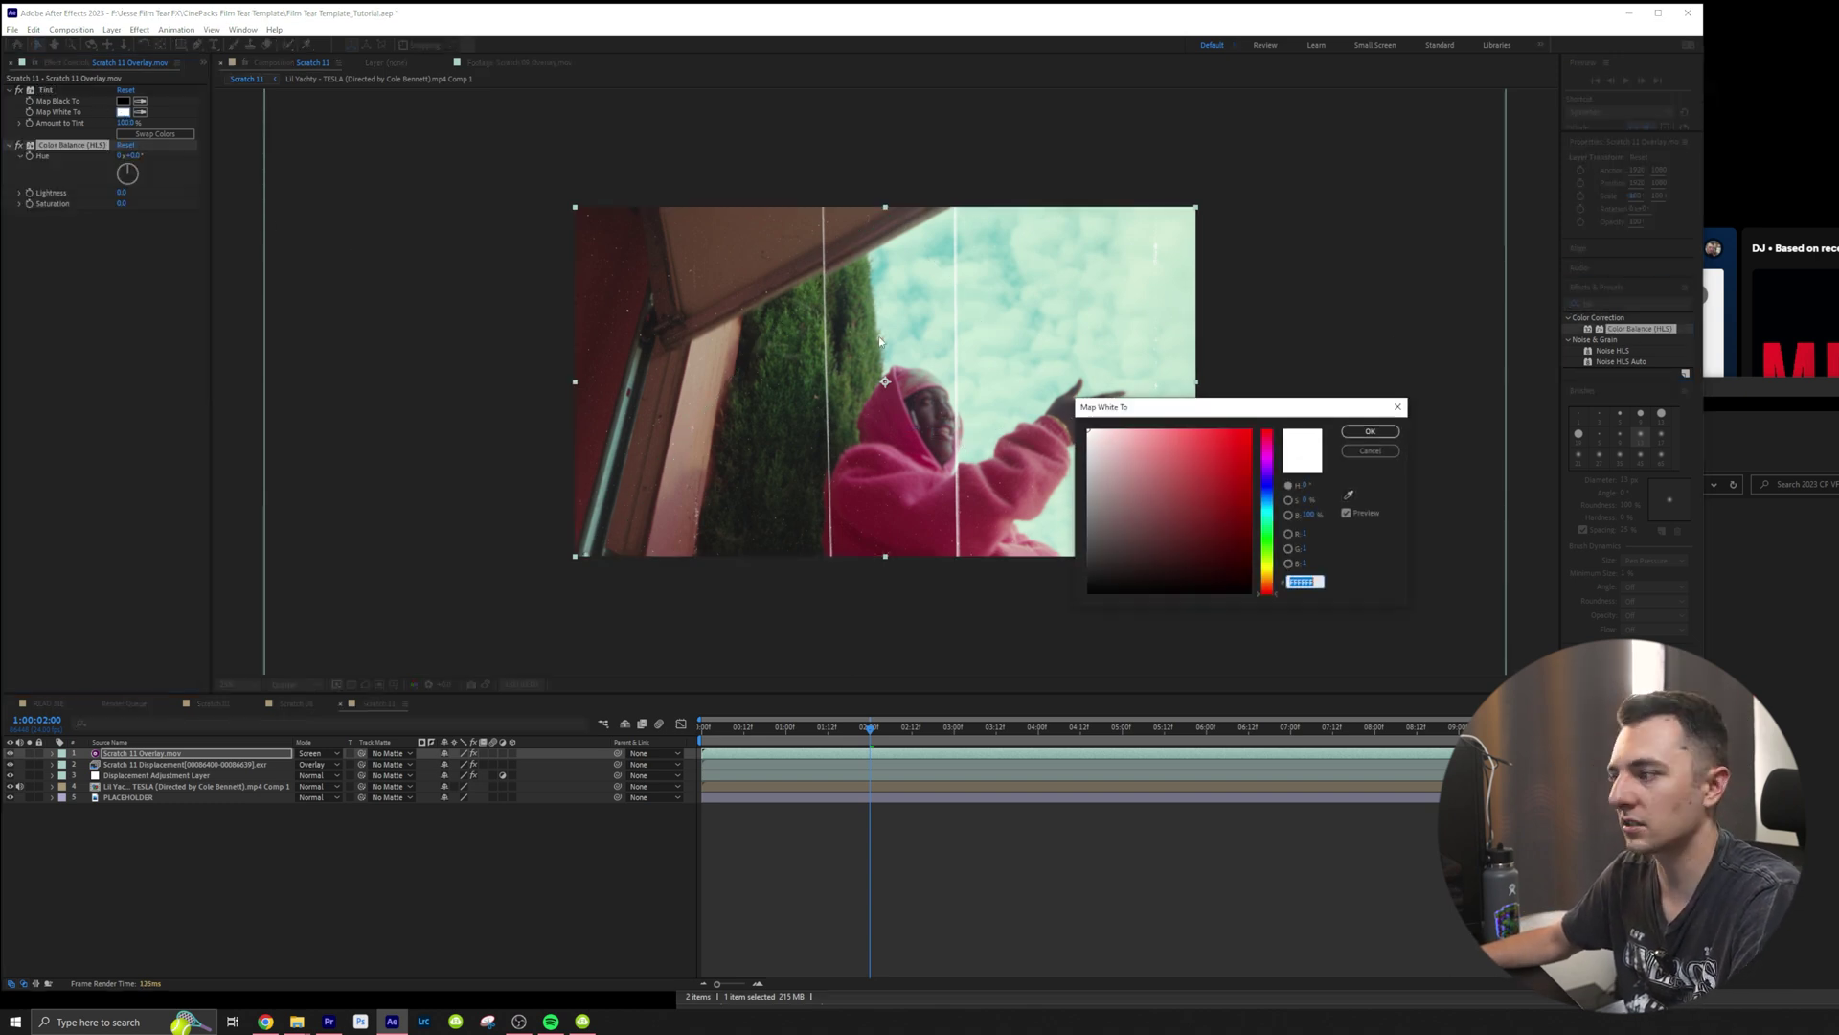
click(1370, 432)
drag(870, 726, 693, 741)
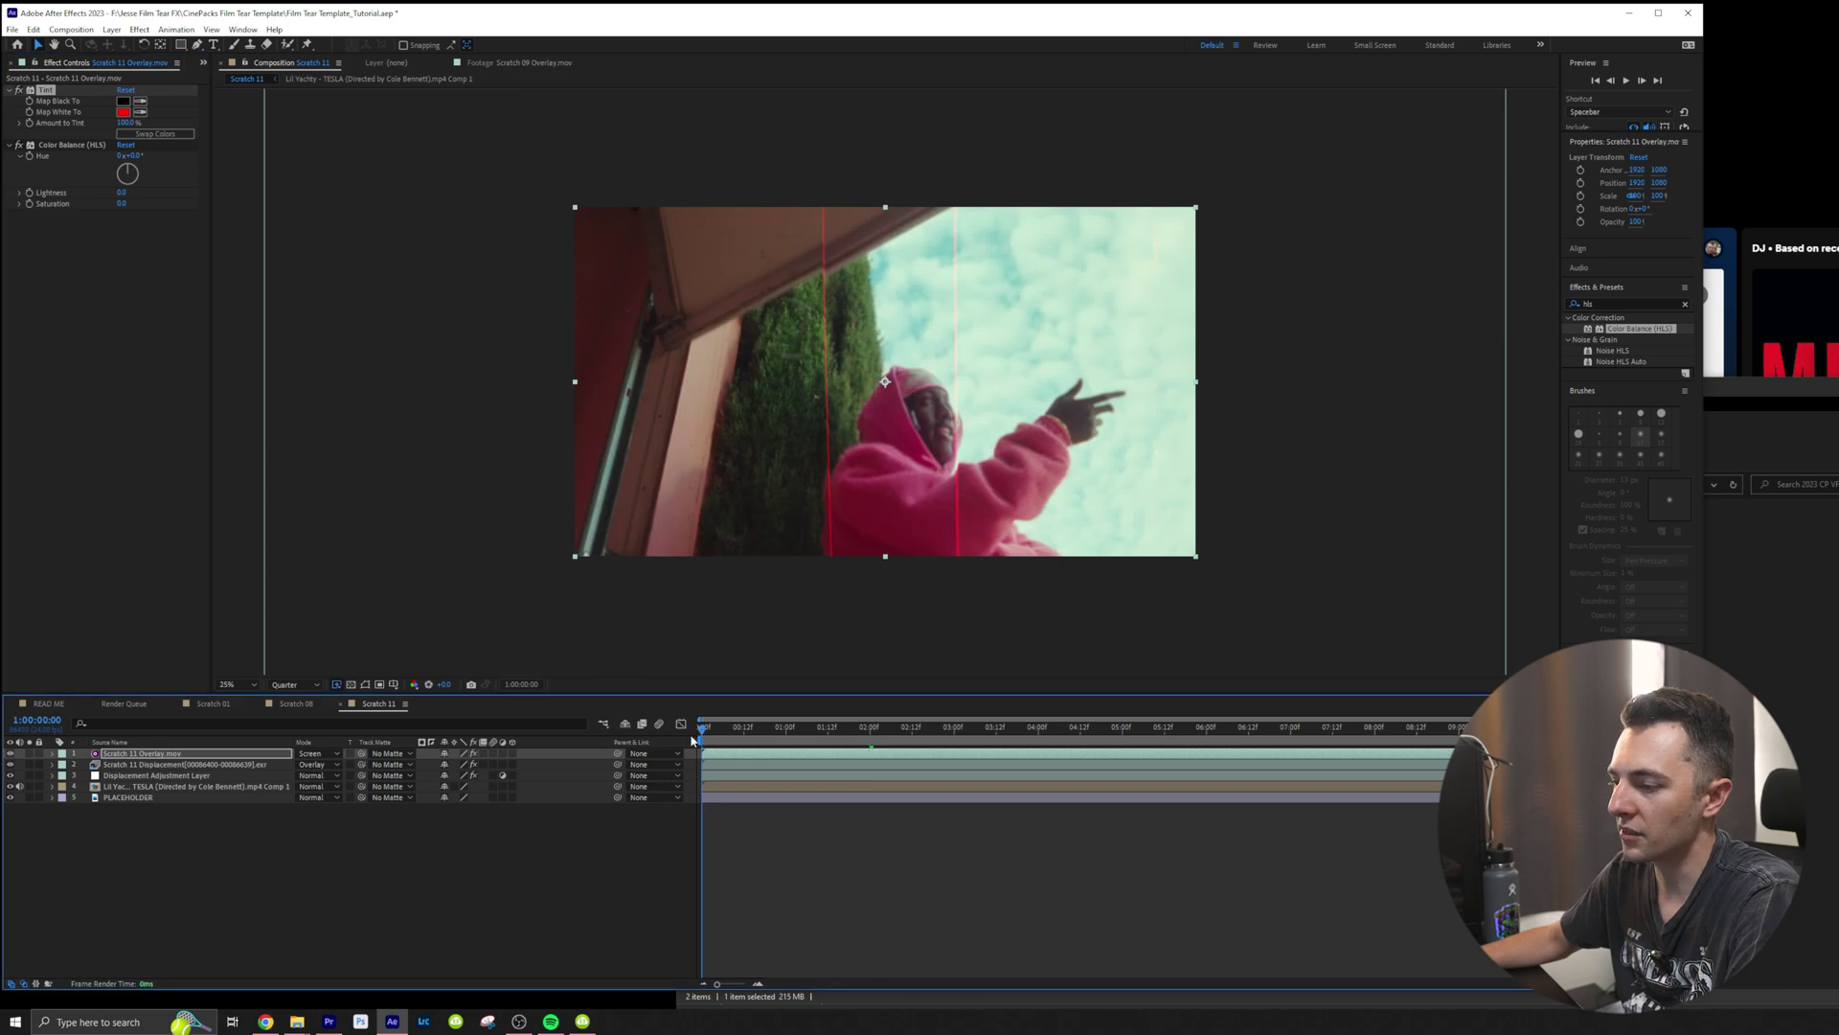
click(30, 159)
click(1399, 728)
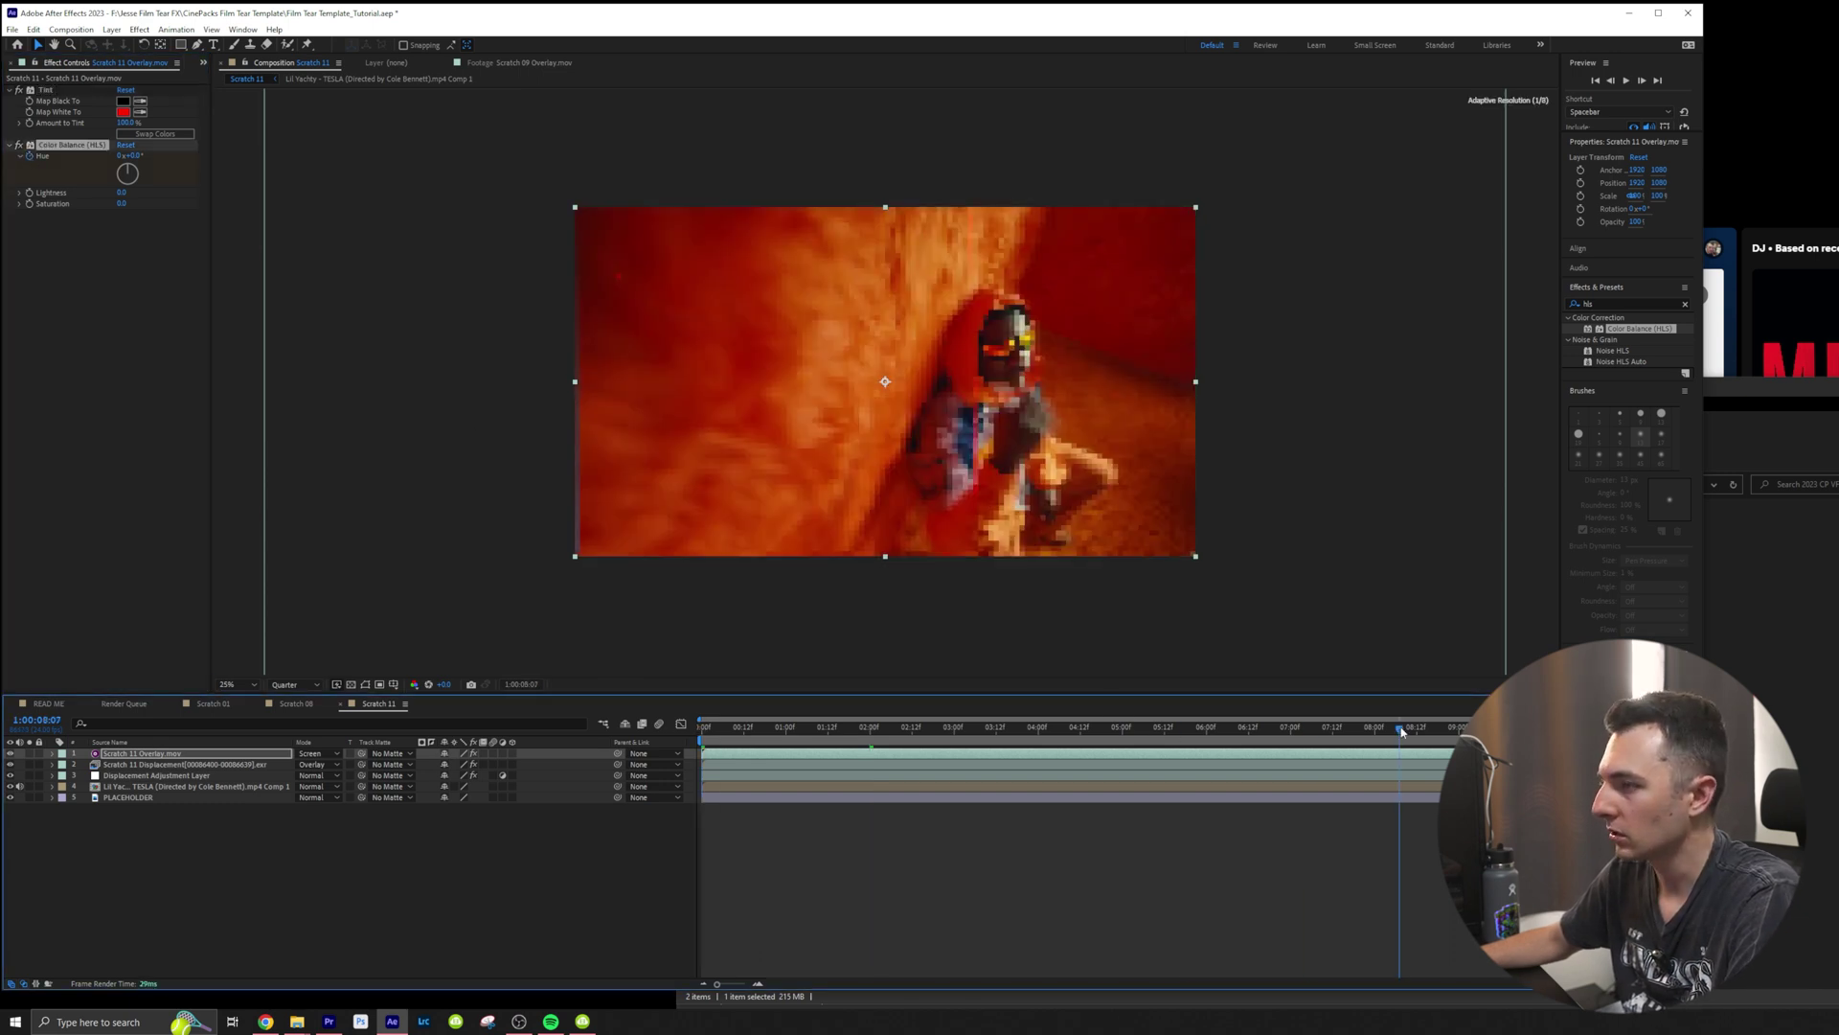
drag(124, 155, 253, 148)
Step: Return to the first frame and preview the hue-cycling scratches
key(ctrl+z)
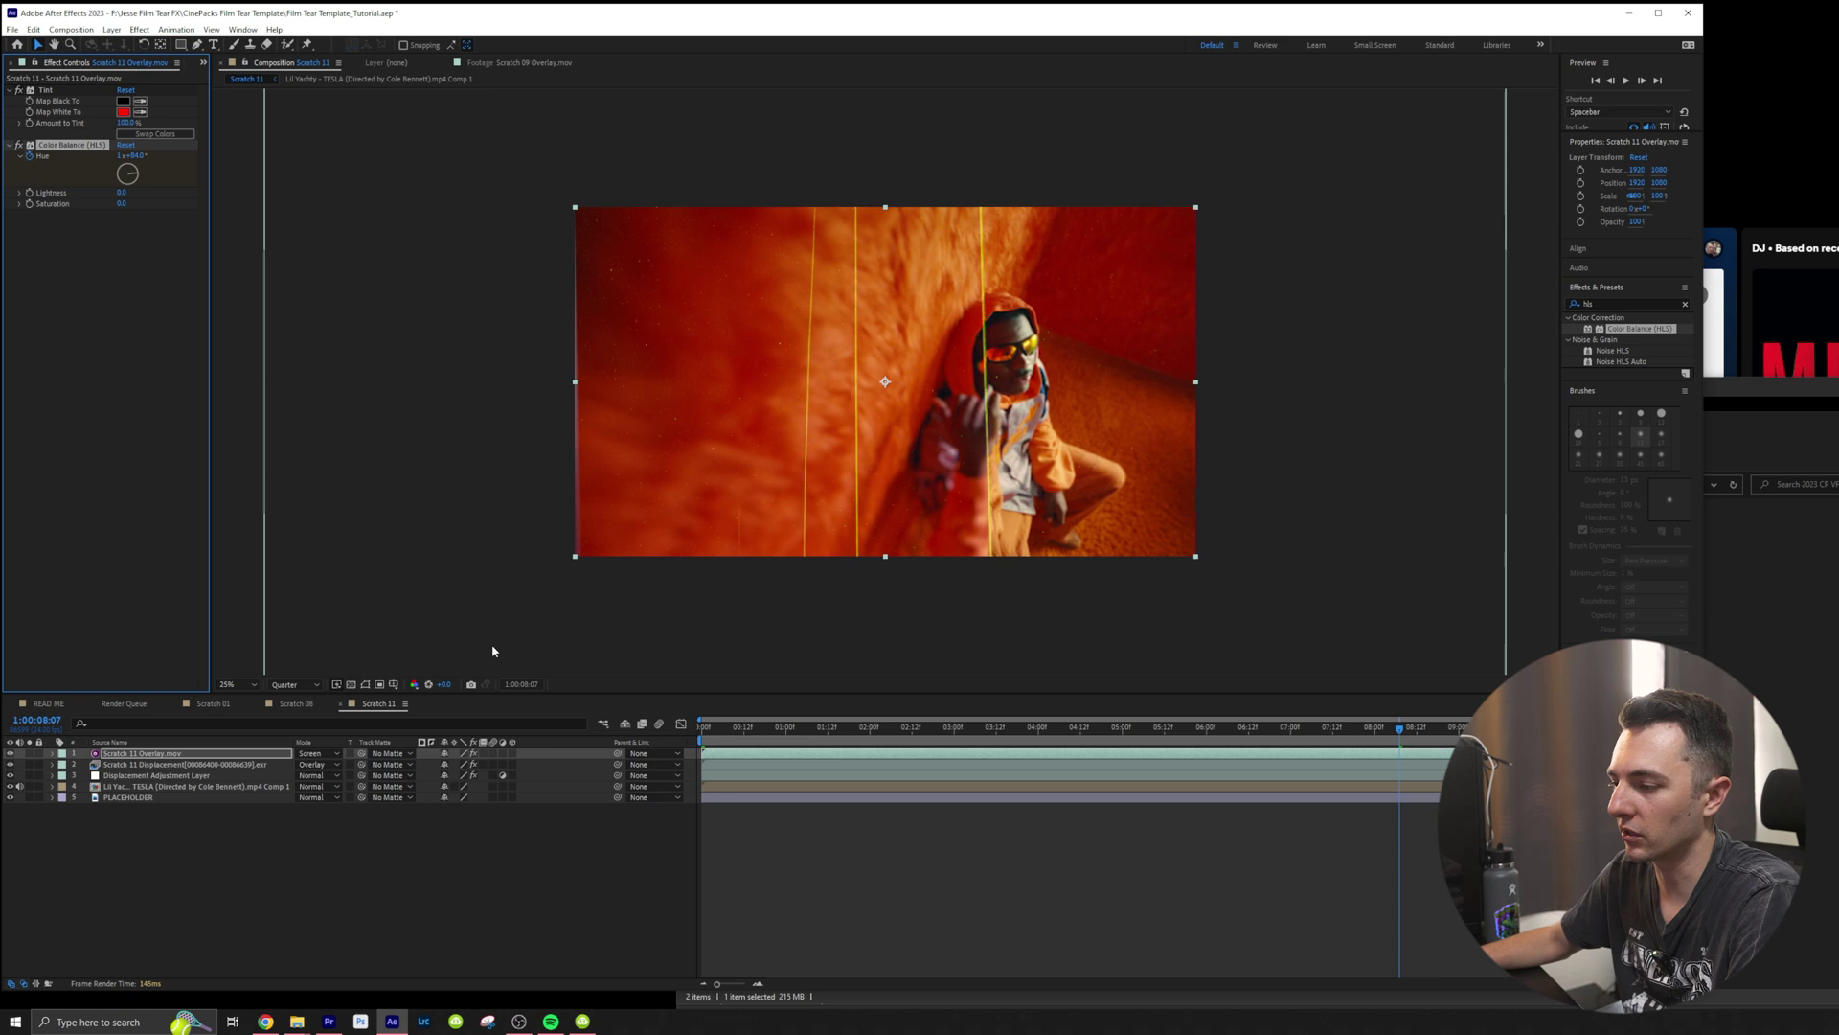
key(Home)
key(space)
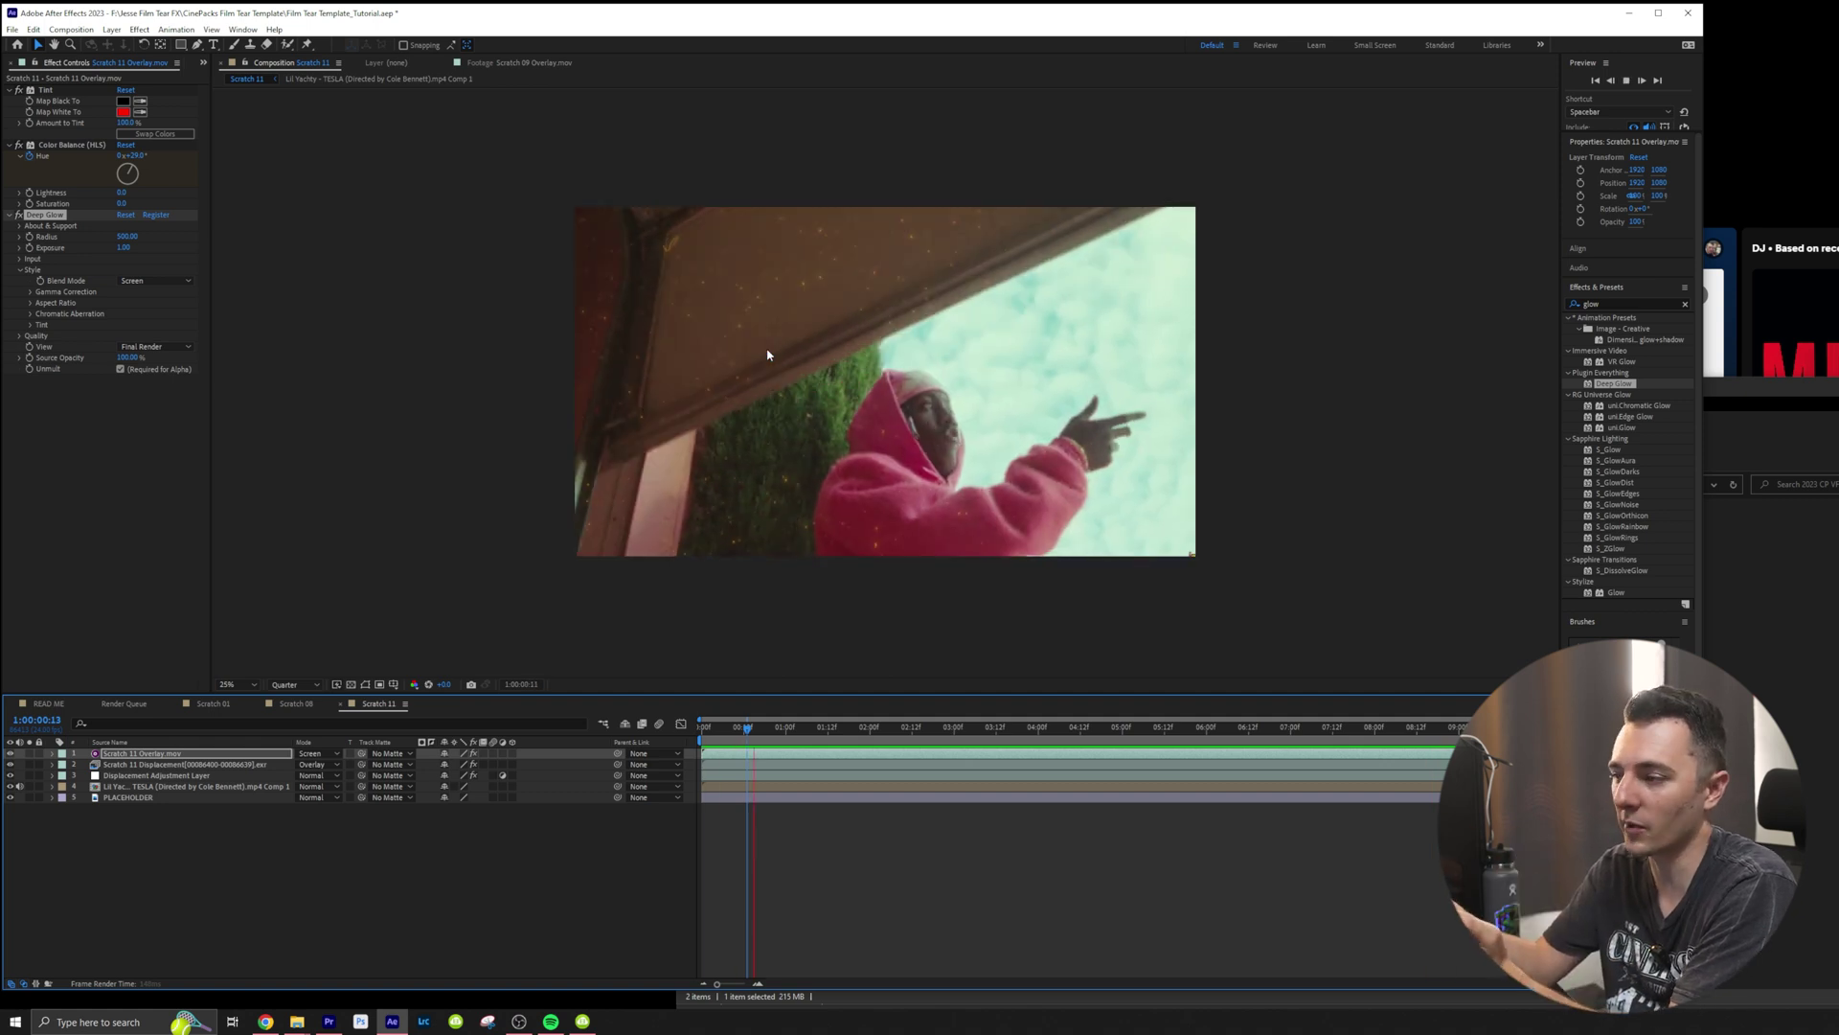
Step: Stop the preview and show the other panels grouped with the current one
key(space)
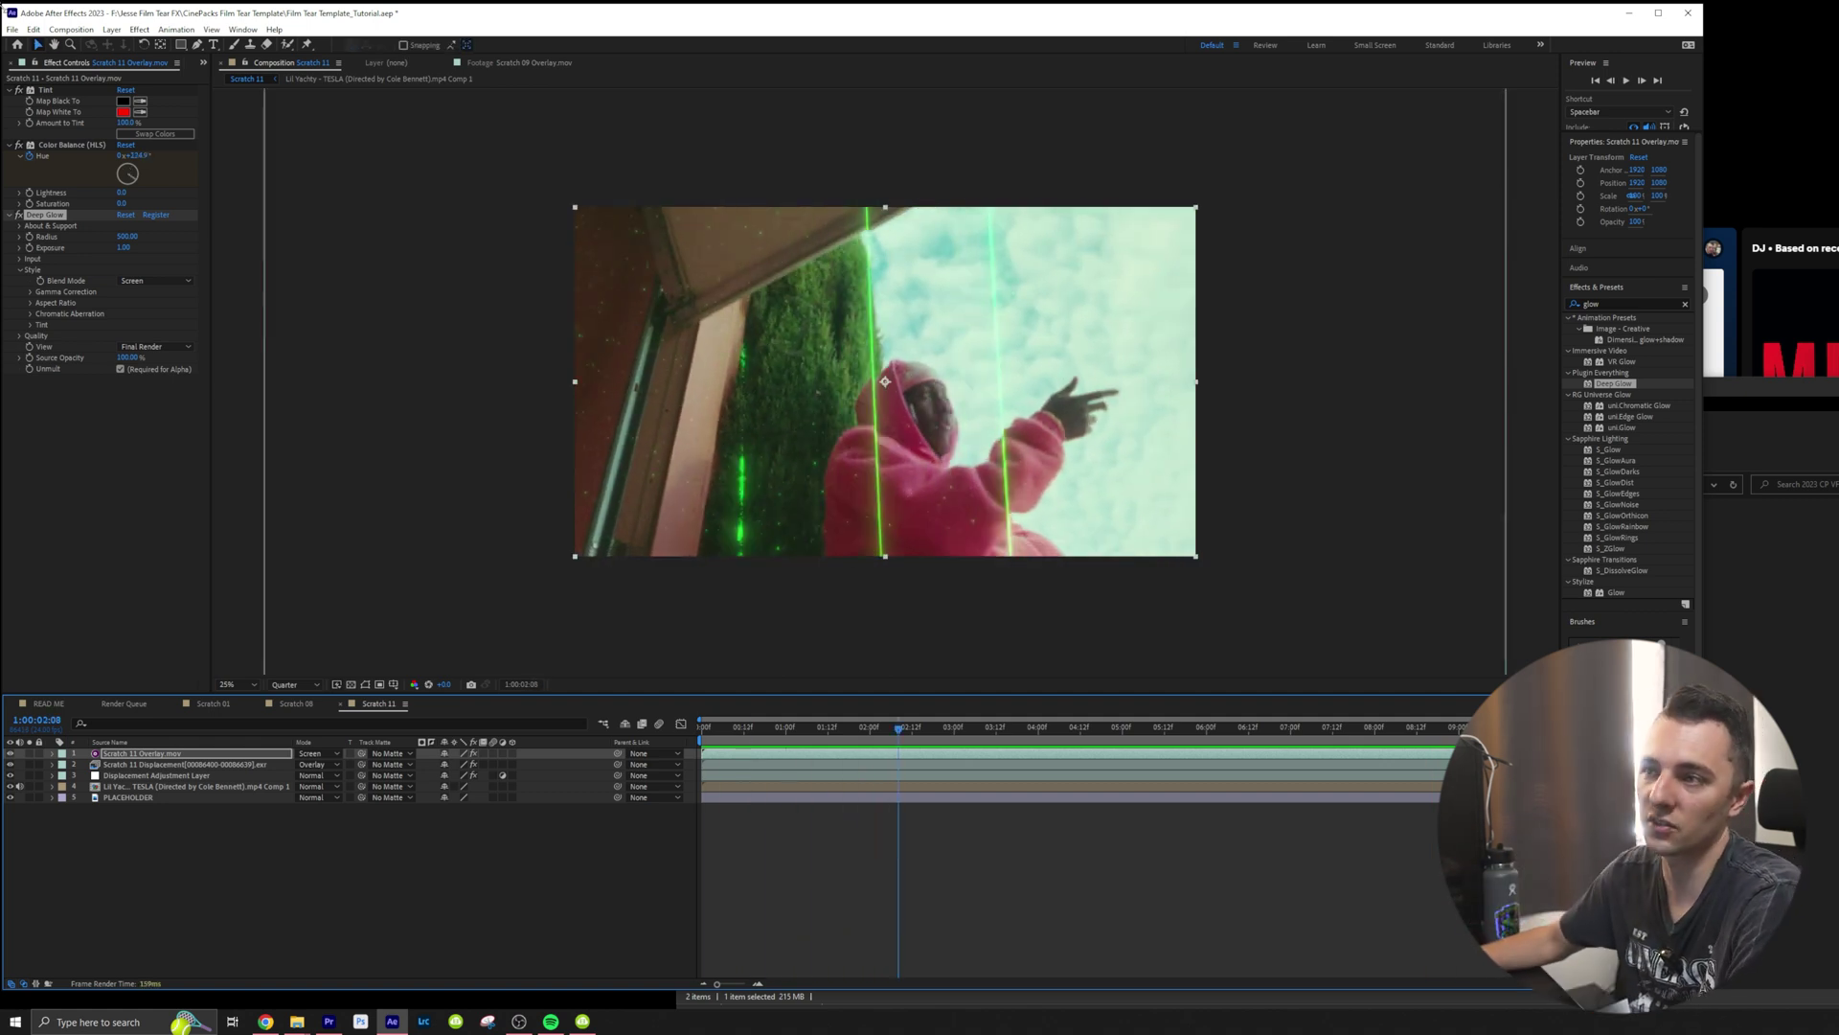
click(202, 64)
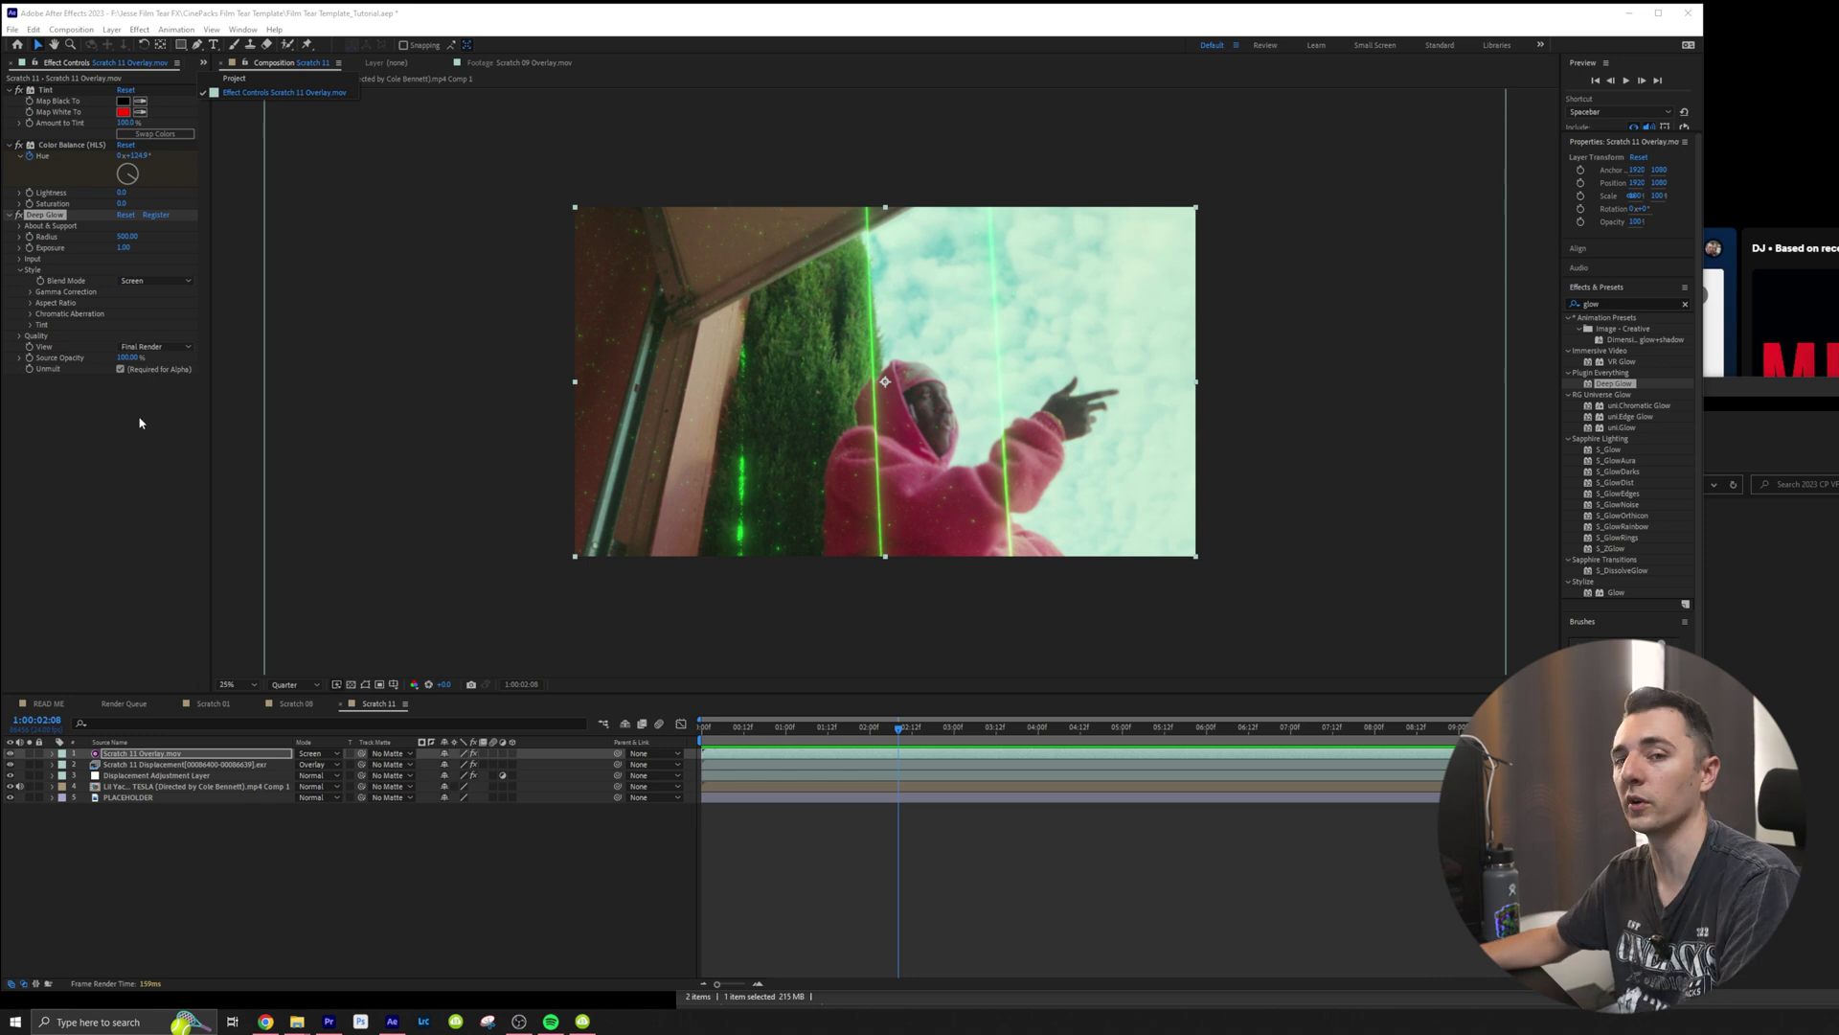